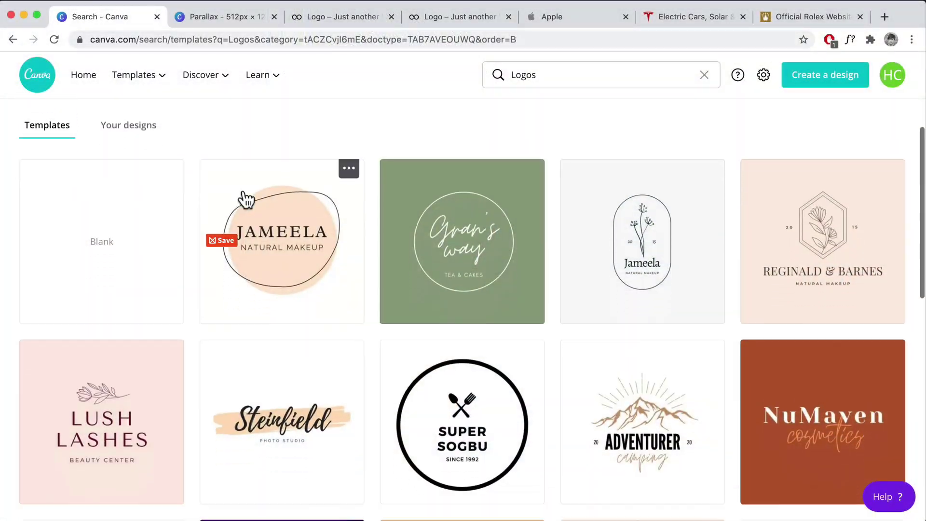
{"action": "scroll", "coordinate": [244, 199], "scroll_direction": "down", "scroll_amount": 5}
{"action": "scroll", "coordinate": [245, 198], "scroll_direction": "down", "scroll_amount": 5}
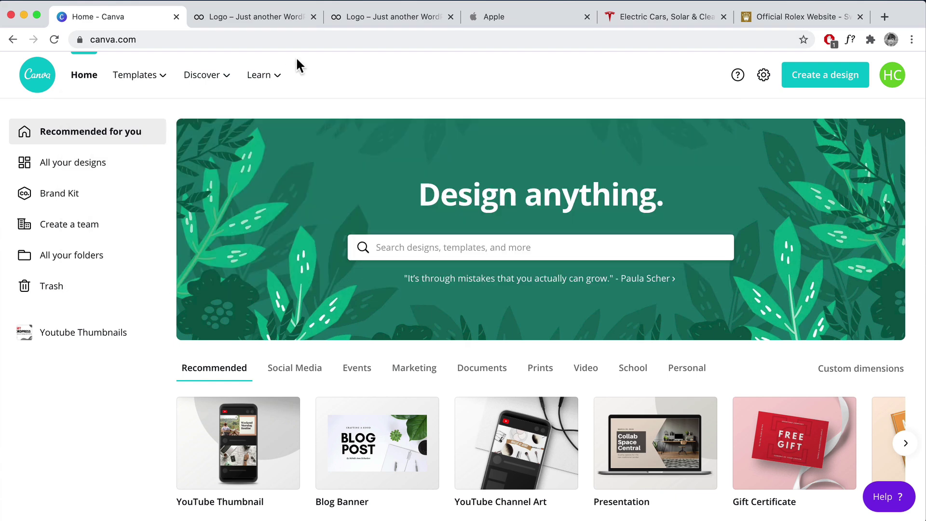
- Set up a new design with custom dimensions of 512 × 128 px
{"action": "left_click", "coordinate": [833, 78]}
{"action": "left_click", "coordinate": [726, 143]}
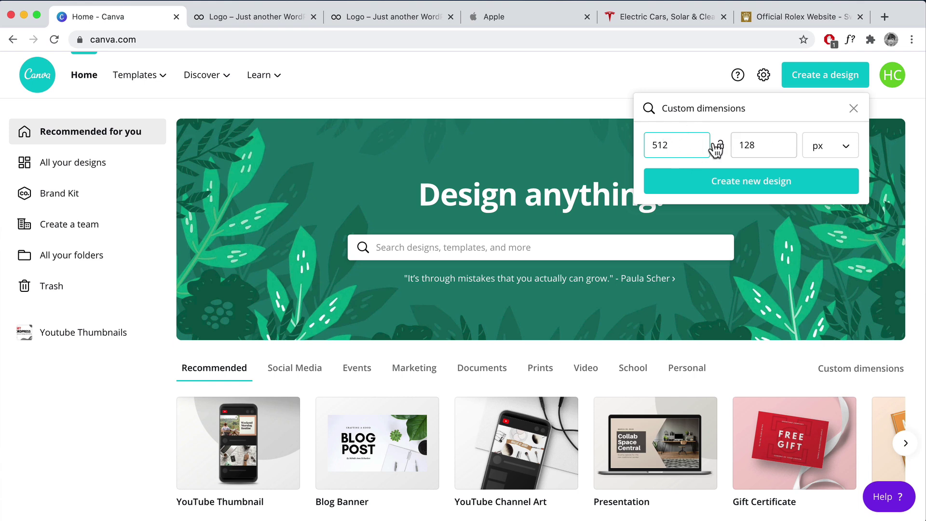
- Switch to the parallaxtutorial.com page and examine how its logo looks in the transparent header and in the sticky header
{"action": "left_click", "coordinate": [238, 18]}
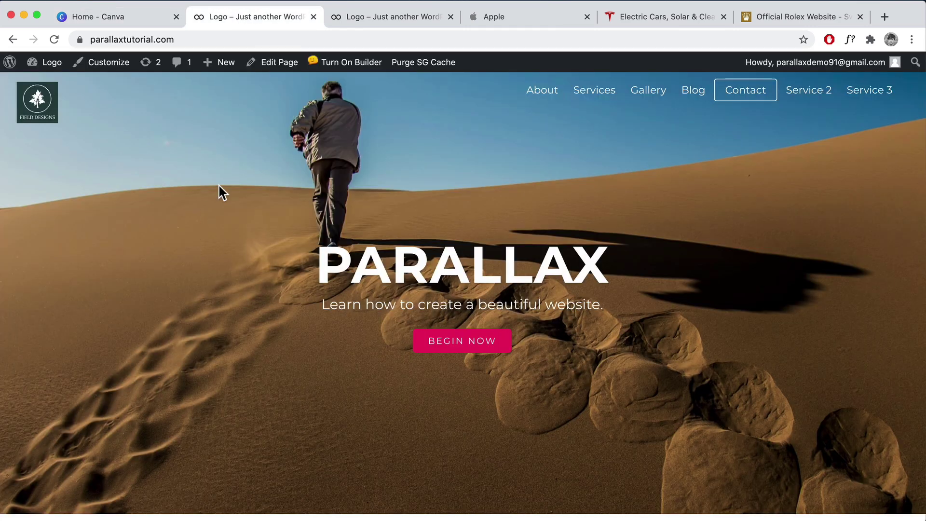
{"action": "scroll", "coordinate": [310, 198], "scroll_direction": "down", "scroll_amount": 5}
{"action": "scroll", "coordinate": [310, 197], "scroll_direction": "up", "scroll_amount": 5}
{"action": "scroll", "coordinate": [208, 179], "scroll_direction": "down", "scroll_amount": 6}
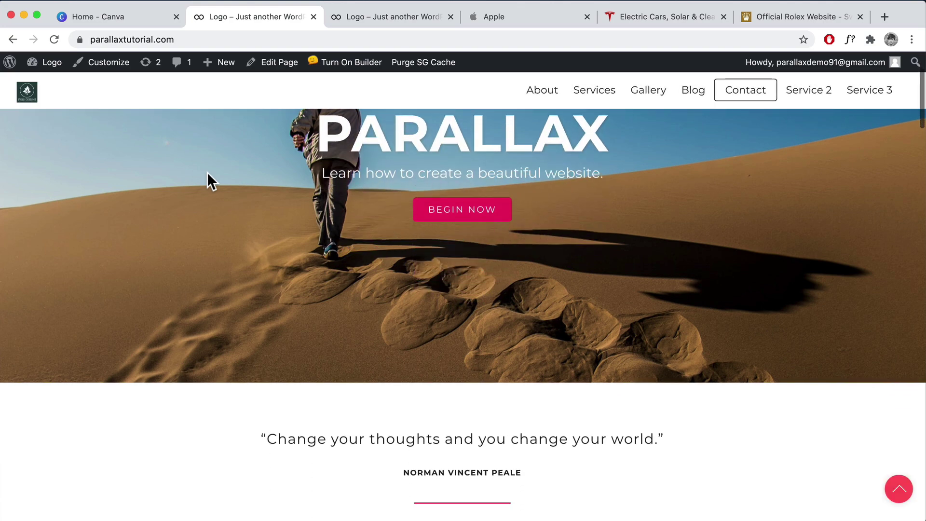
{"action": "scroll", "coordinate": [207, 171], "scroll_direction": "down", "scroll_amount": 2}
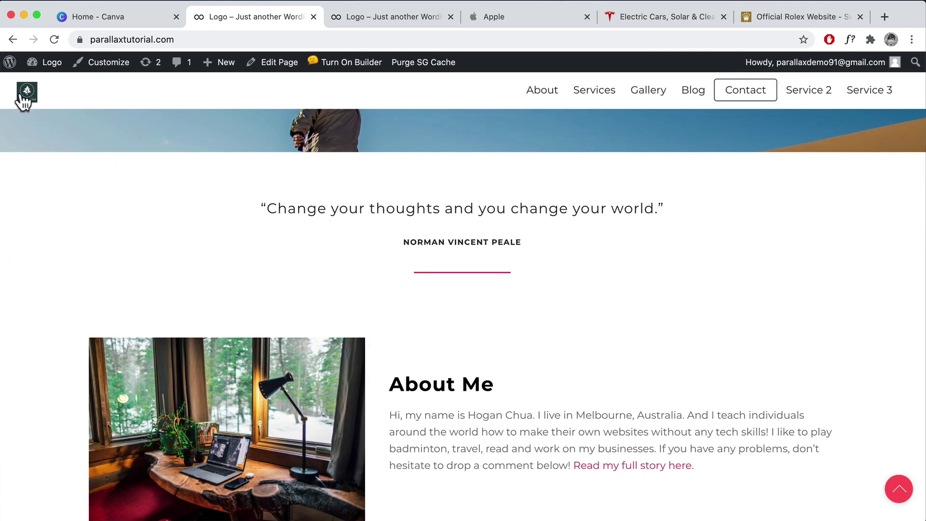
{"action": "scroll", "coordinate": [123, 139], "scroll_direction": "up", "scroll_amount": 8}
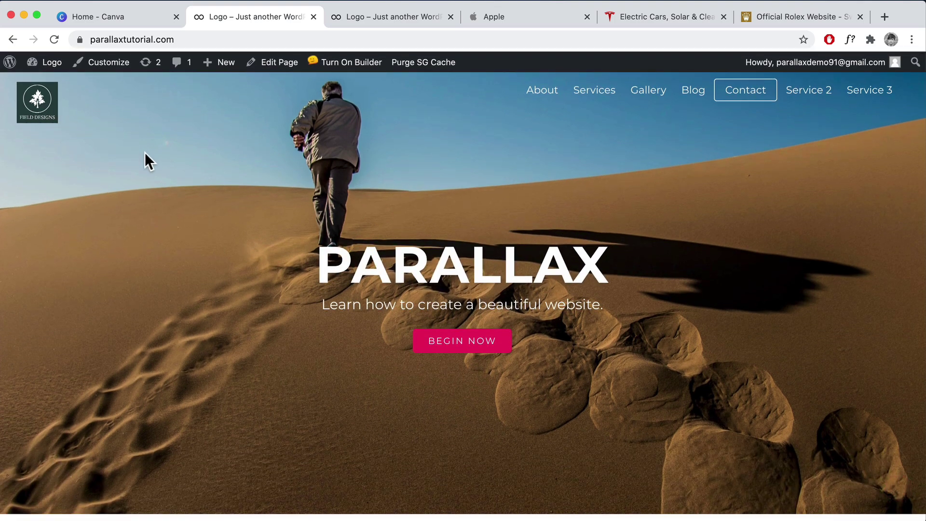
{"action": "scroll", "coordinate": [144, 152], "scroll_direction": "down", "scroll_amount": 5}
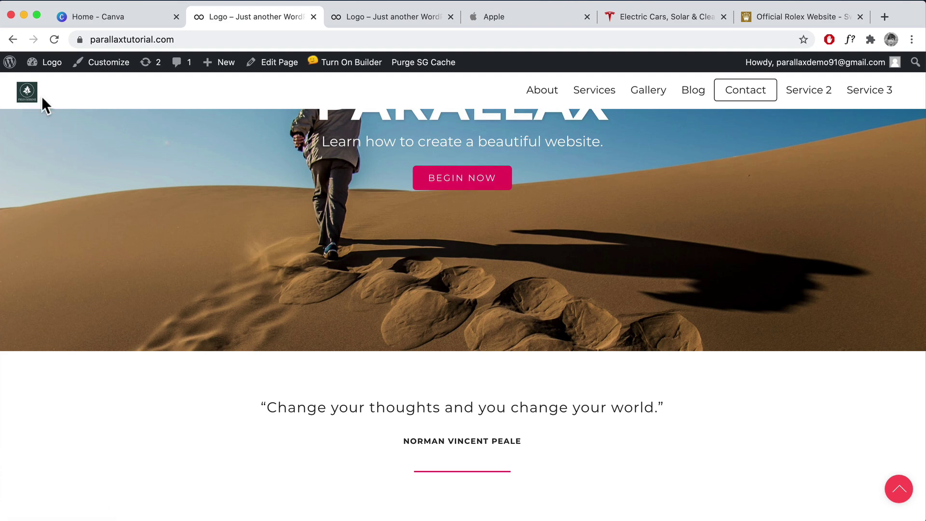
{"action": "scroll", "coordinate": [48, 164], "scroll_direction": "up", "scroll_amount": 5}
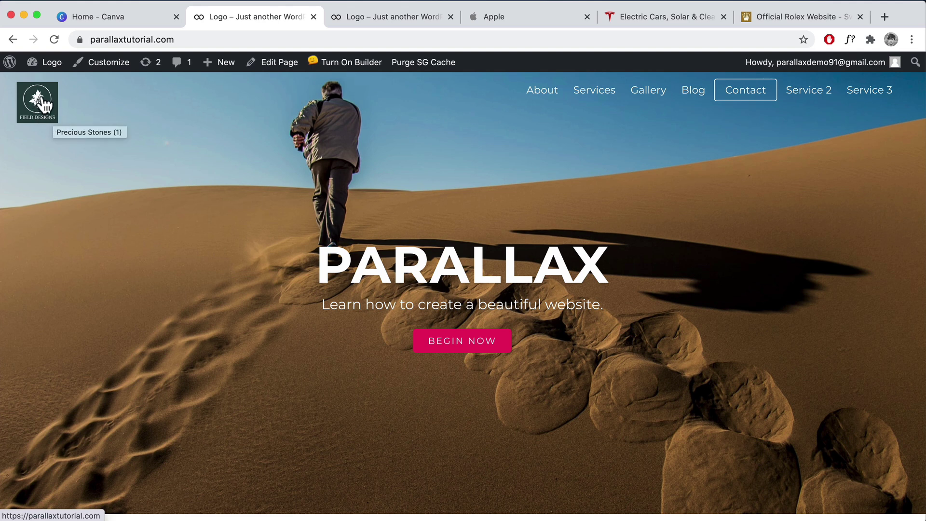
- Compare the header logos on the Apple, Tesla and Rolex websites with the one on parallaxtutorial.com
{"action": "left_click", "coordinate": [481, 22]}
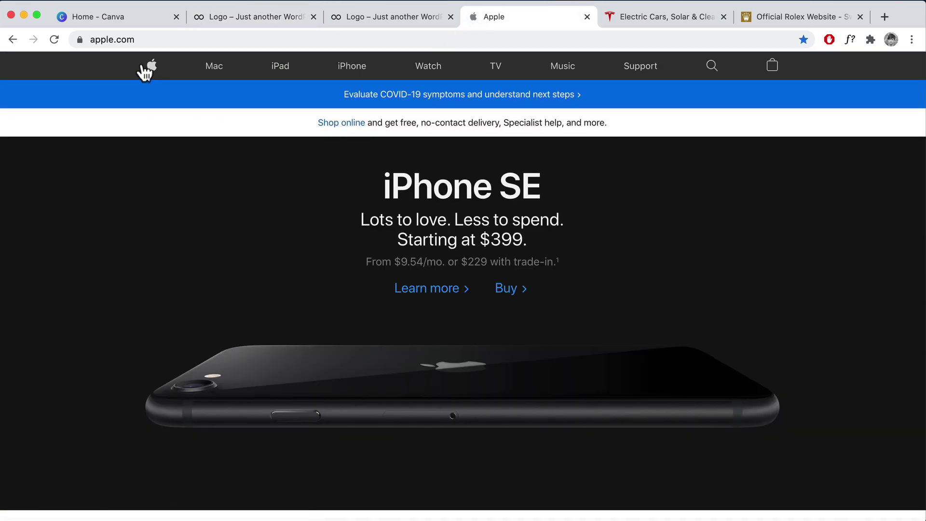
{"action": "left_click", "coordinate": [616, 17]}
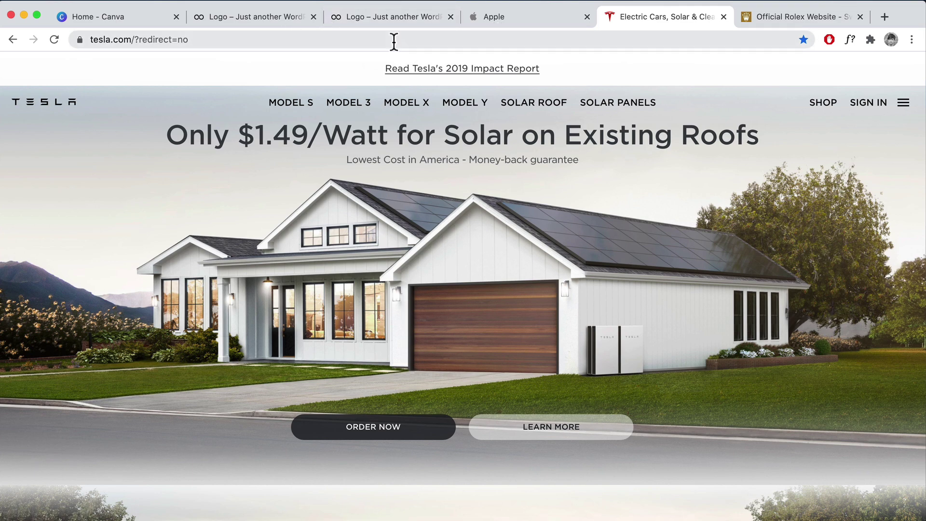
{"action": "left_click", "coordinate": [245, 16]}
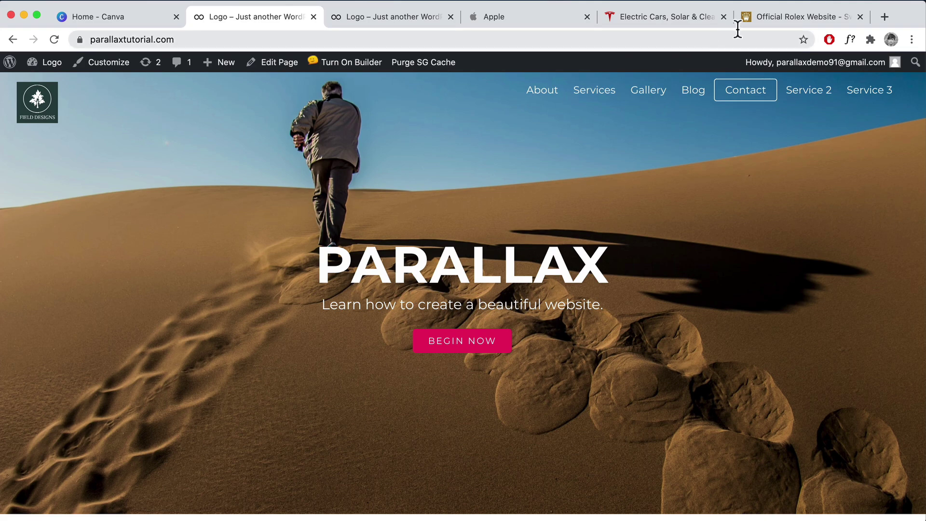
{"action": "left_click", "coordinate": [766, 16]}
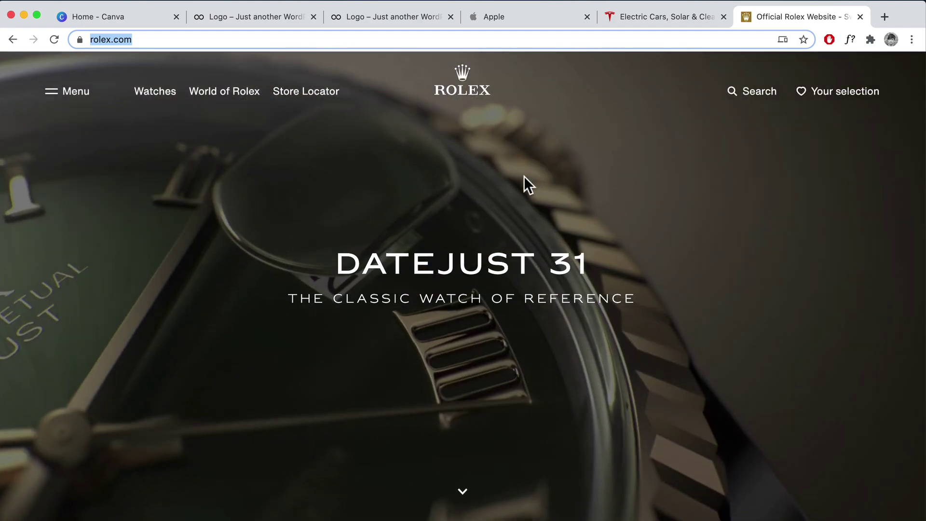
{"action": "scroll", "coordinate": [522, 176], "scroll_direction": "down", "scroll_amount": 5}
{"action": "scroll", "coordinate": [522, 177], "scroll_direction": "up", "scroll_amount": 2}
{"action": "scroll", "coordinate": [521, 177], "scroll_direction": "up", "scroll_amount": 3}
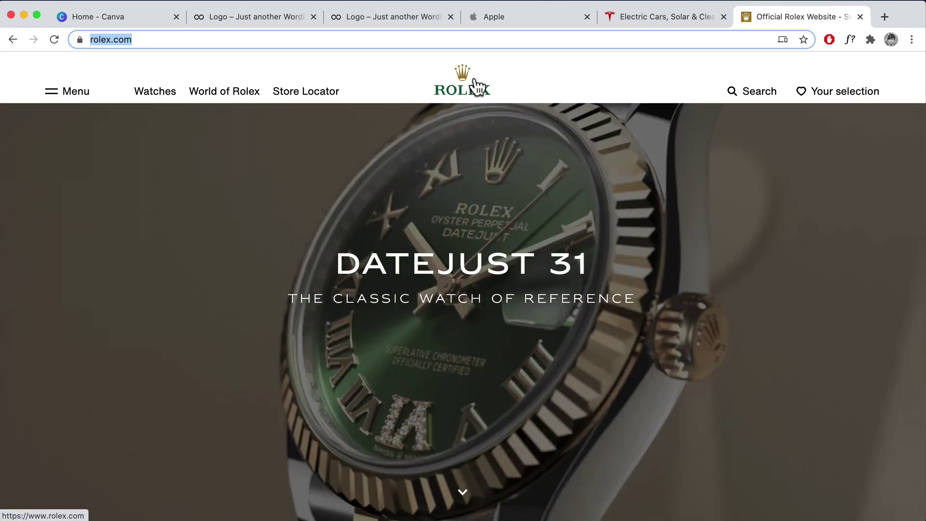
{"action": "scroll", "coordinate": [492, 101], "scroll_direction": "down", "scroll_amount": 2}
{"action": "scroll", "coordinate": [482, 98], "scroll_direction": "up", "scroll_amount": 2}
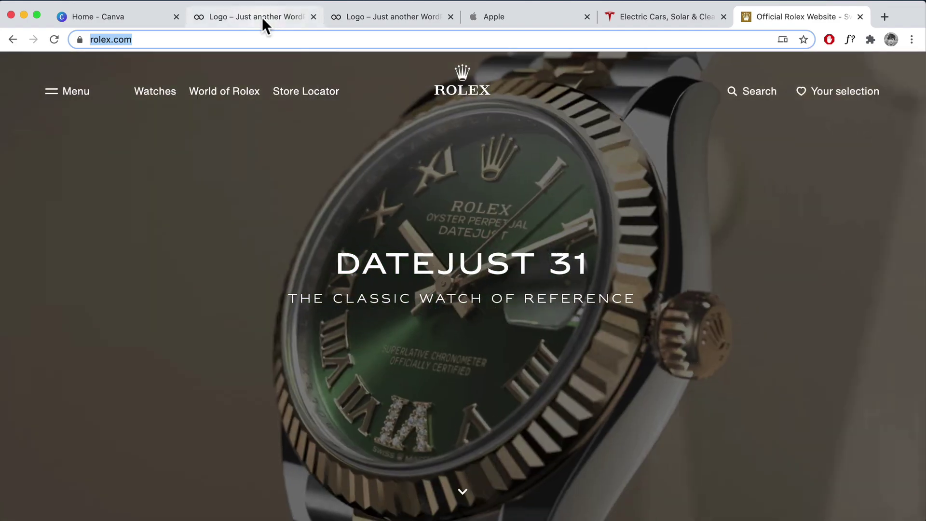
{"action": "left_click", "coordinate": [261, 16]}
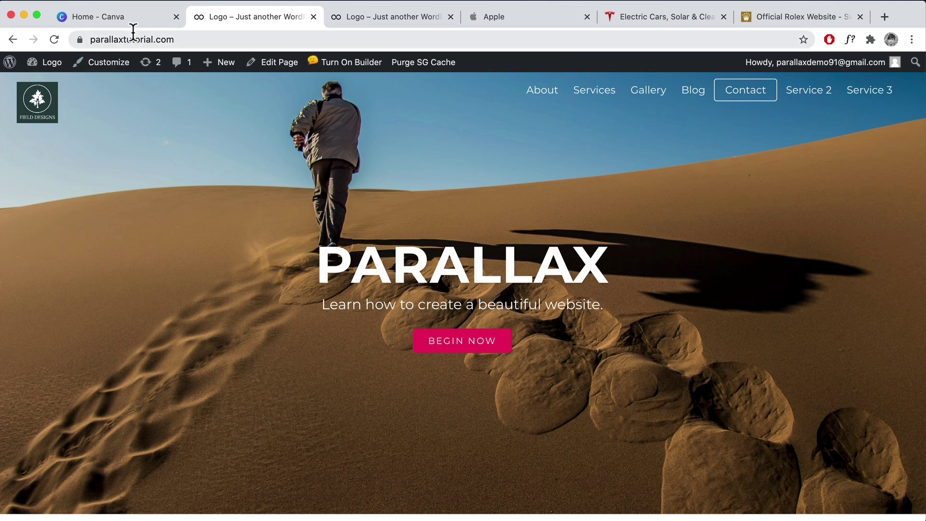
- Return to Canva and create the blank design at 512 × 128 px
{"action": "left_click", "coordinate": [124, 16]}
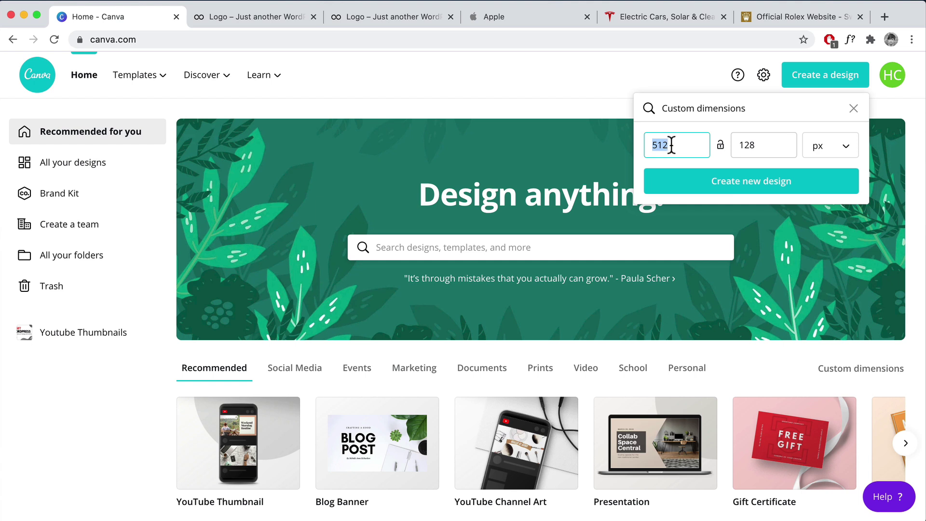
{"action": "left_click", "coordinate": [747, 181]}
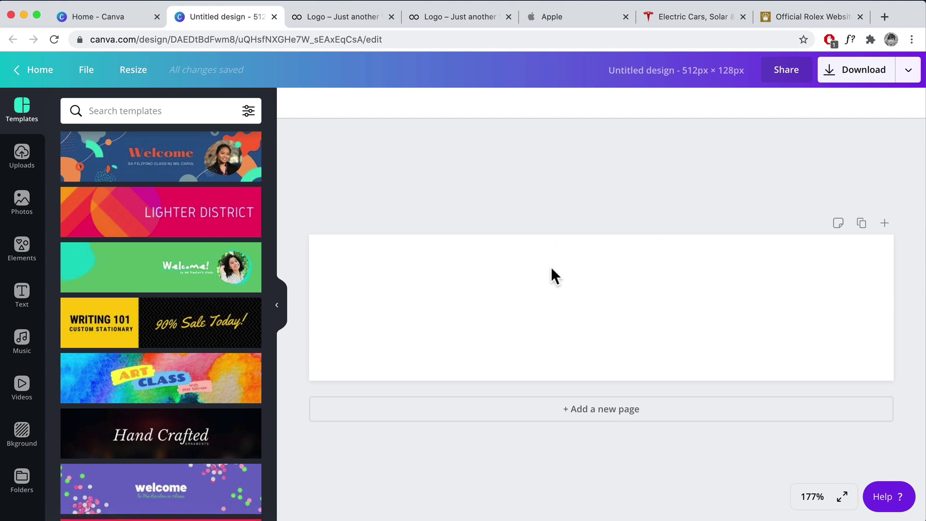
- Browse the available text styles and font combinations for a suitable logo lettering
{"action": "left_click", "coordinate": [21, 291]}
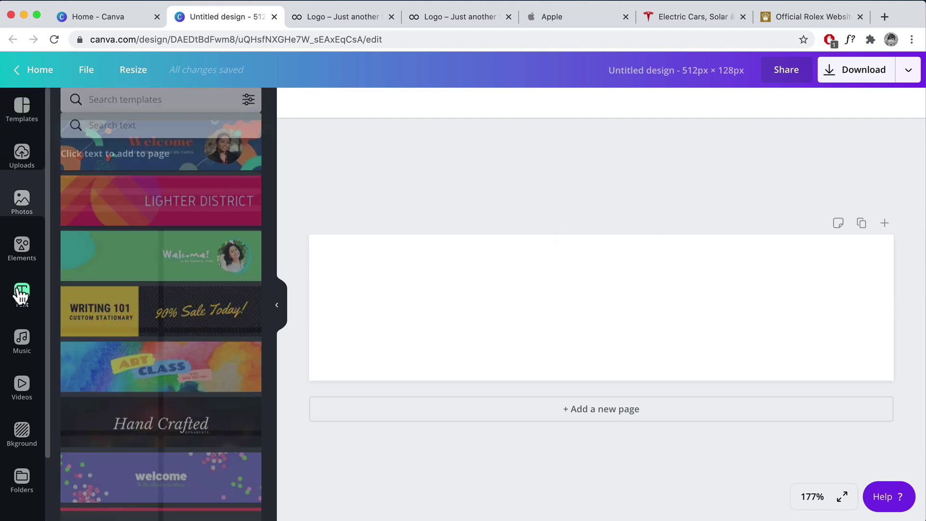
{"action": "scroll", "coordinate": [171, 255], "scroll_direction": "down", "scroll_amount": 5}
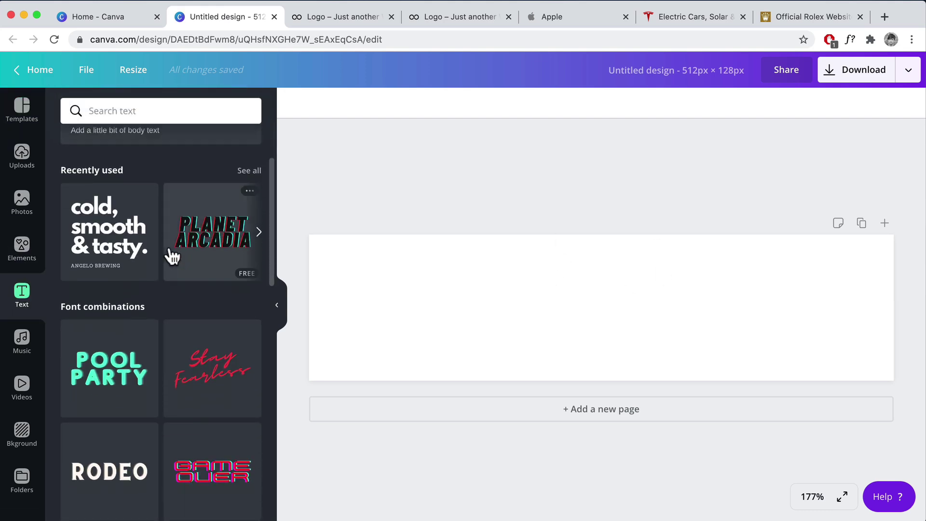
{"action": "scroll", "coordinate": [128, 309], "scroll_direction": "down", "scroll_amount": 4}
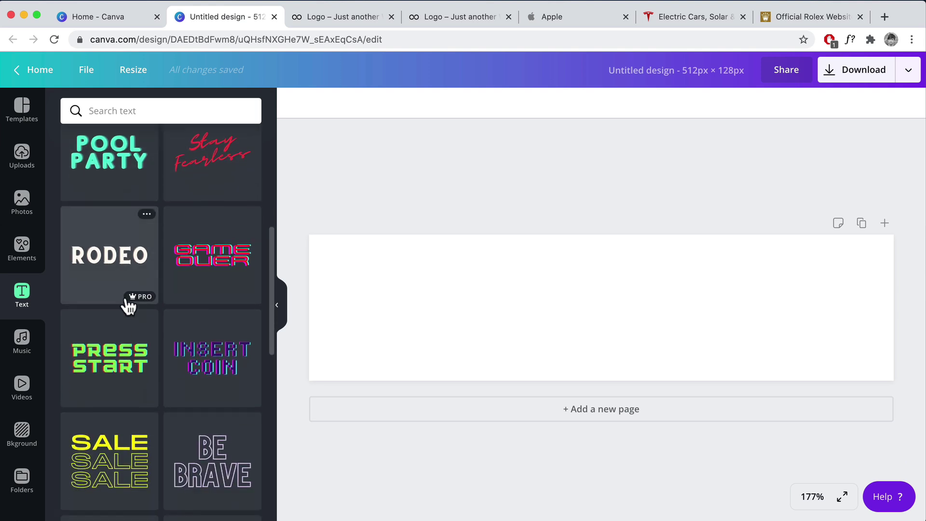
{"action": "scroll", "coordinate": [127, 309], "scroll_direction": "down", "scroll_amount": 7}
{"action": "scroll", "coordinate": [128, 307], "scroll_direction": "up", "scroll_amount": 4}
{"action": "scroll", "coordinate": [125, 307], "scroll_direction": "up", "scroll_amount": 10}
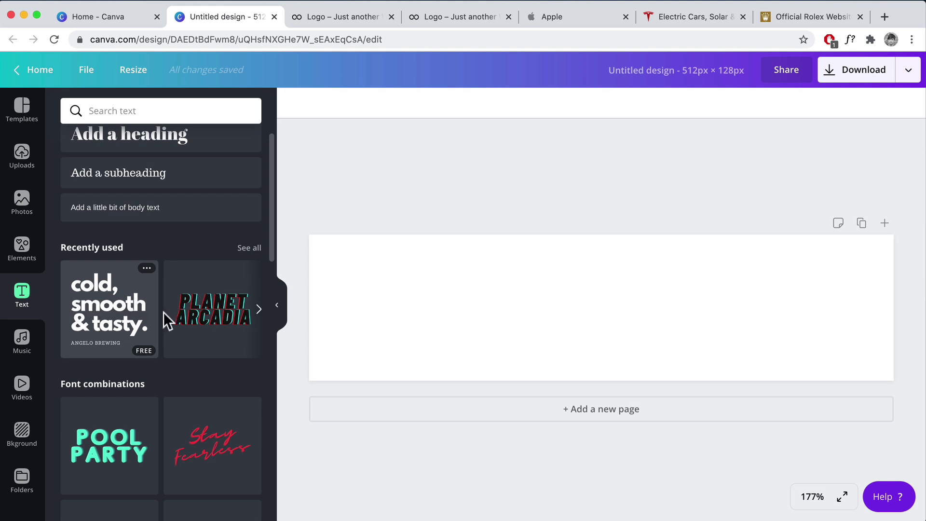
{"action": "scroll", "coordinate": [164, 316], "scroll_direction": "down", "scroll_amount": 8}
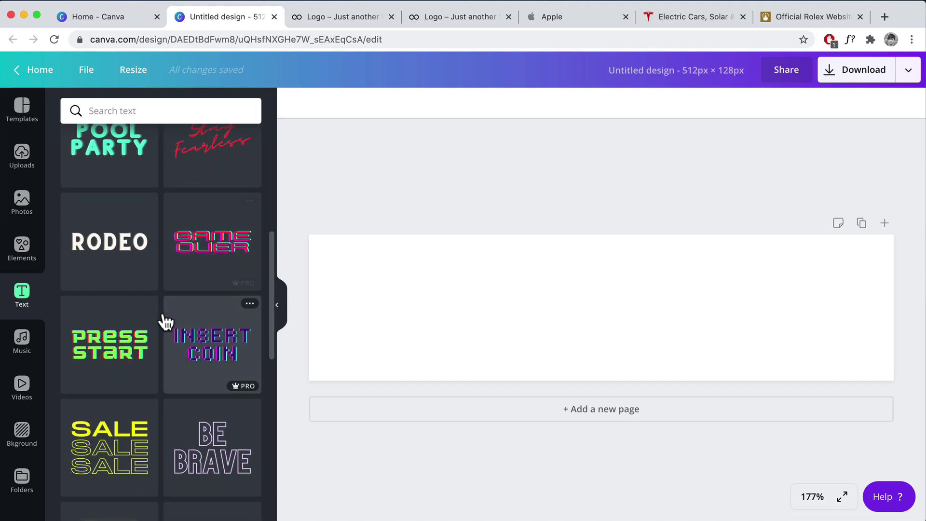
{"action": "scroll", "coordinate": [163, 314], "scroll_direction": "down", "scroll_amount": 10}
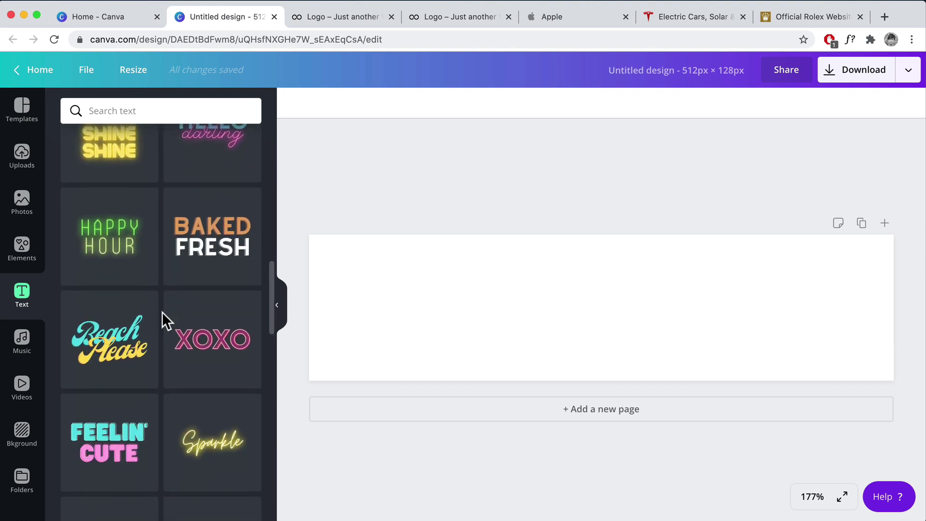
{"action": "scroll", "coordinate": [163, 315], "scroll_direction": "down", "scroll_amount": 3}
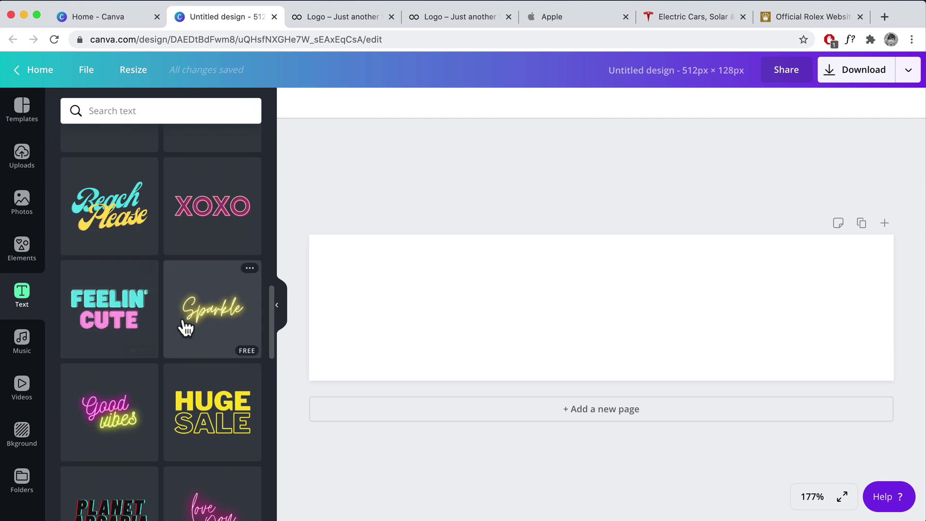
{"action": "scroll", "coordinate": [186, 328], "scroll_direction": "down", "scroll_amount": 18}
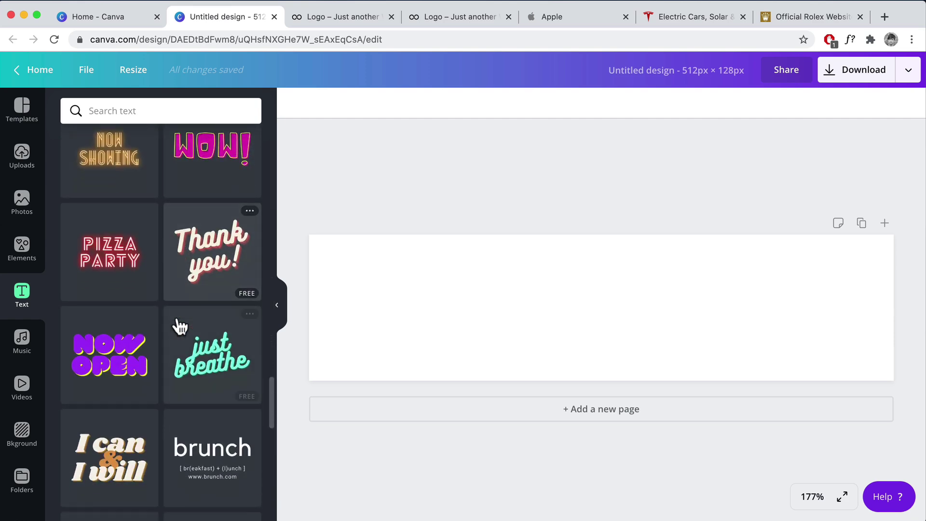
{"action": "scroll", "coordinate": [179, 326], "scroll_direction": "down", "scroll_amount": 20}
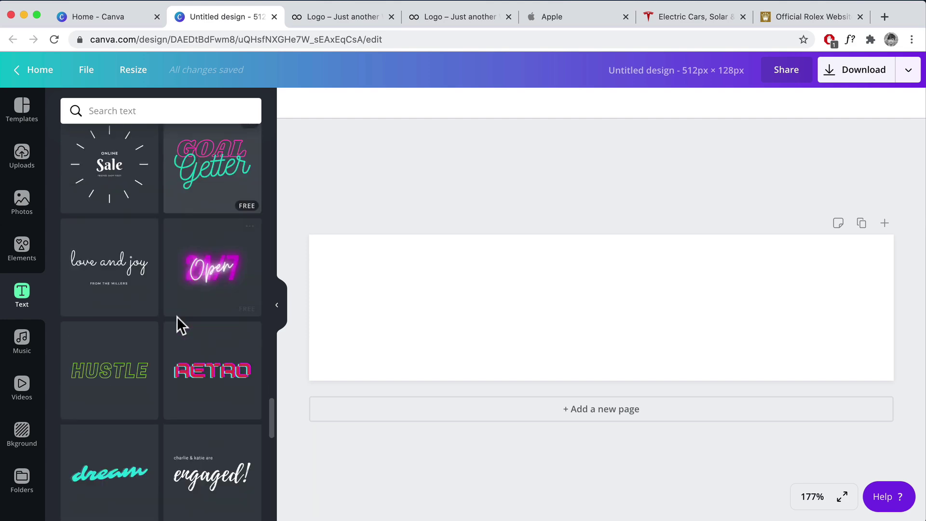
{"action": "scroll", "coordinate": [180, 323], "scroll_direction": "up", "scroll_amount": 20}
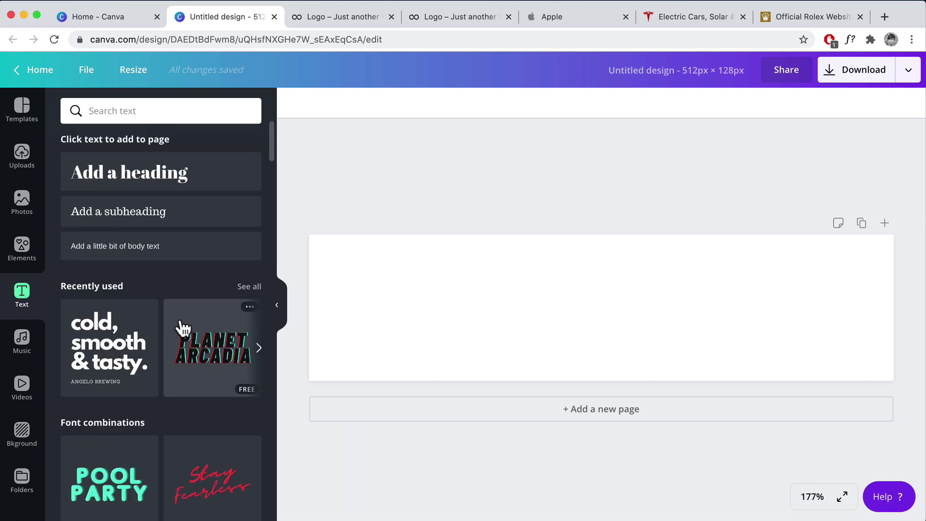
- Add the recently used "cold, smooth & tasty." font combination to the canvas and replace its heading with "Parallax"
{"action": "left_click_drag", "start_coordinate": [90, 338], "coordinate": [523, 299]}
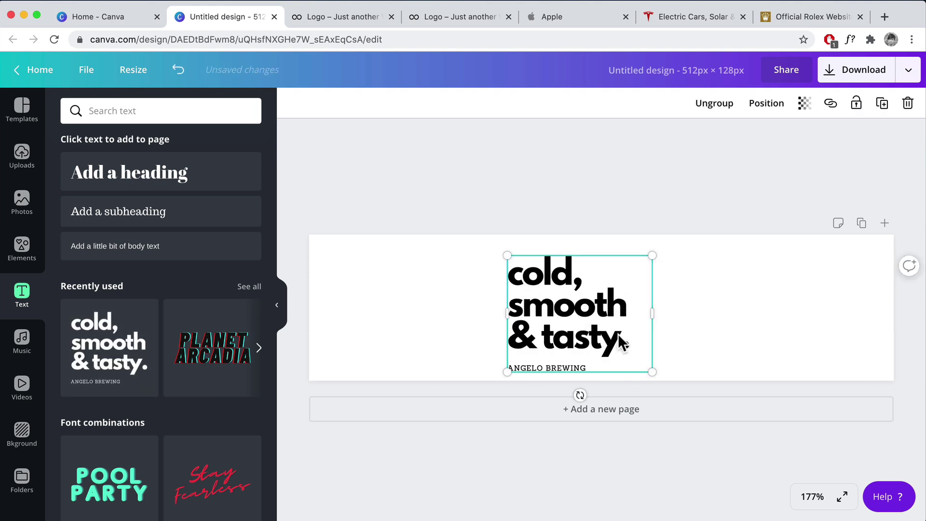
{"action": "left_click", "coordinate": [622, 342]}
{"action": "left_click_drag", "start_coordinate": [622, 340], "coordinate": [514, 275]}
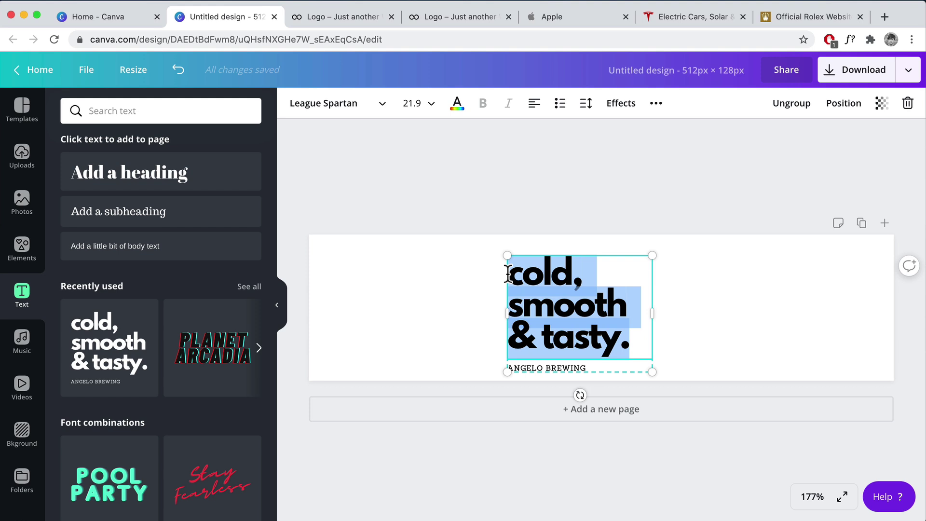
{"action": "type", "text": "Parallax"}
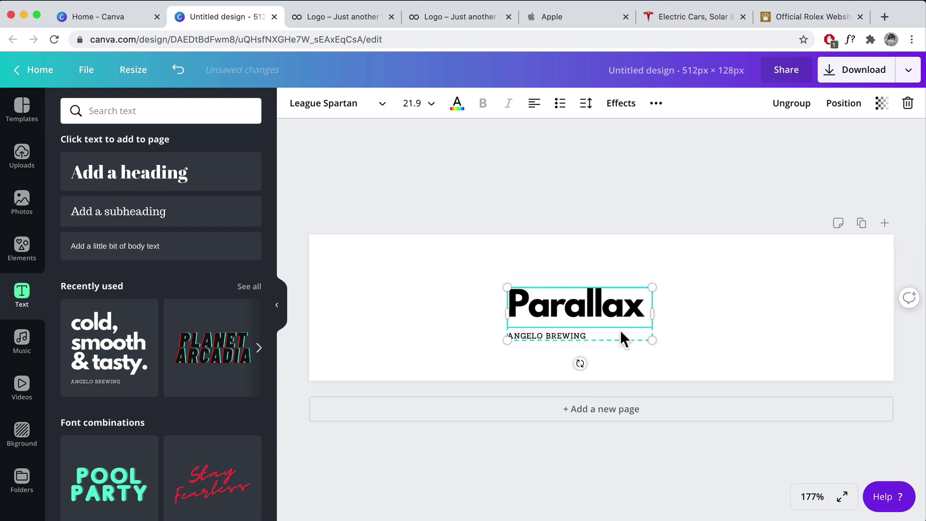
{"action": "left_click", "coordinate": [698, 331]}
- Delete the "ANGELO BREWING" line beneath the Parallax heading
{"action": "left_click", "coordinate": [563, 335]}
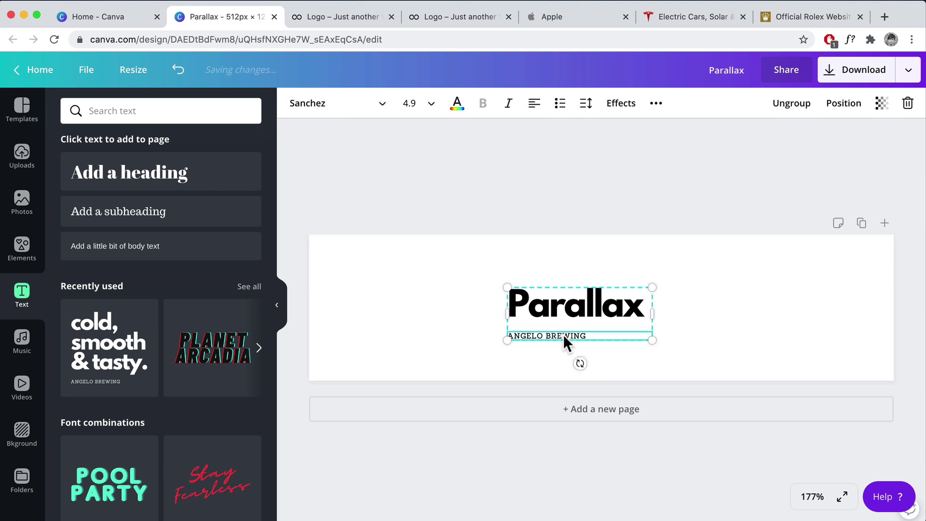
{"action": "left_click", "coordinate": [558, 336]}
{"action": "left_click", "coordinate": [751, 343]}
{"action": "left_click", "coordinate": [572, 338]}
{"action": "key", "text": "Delete"}
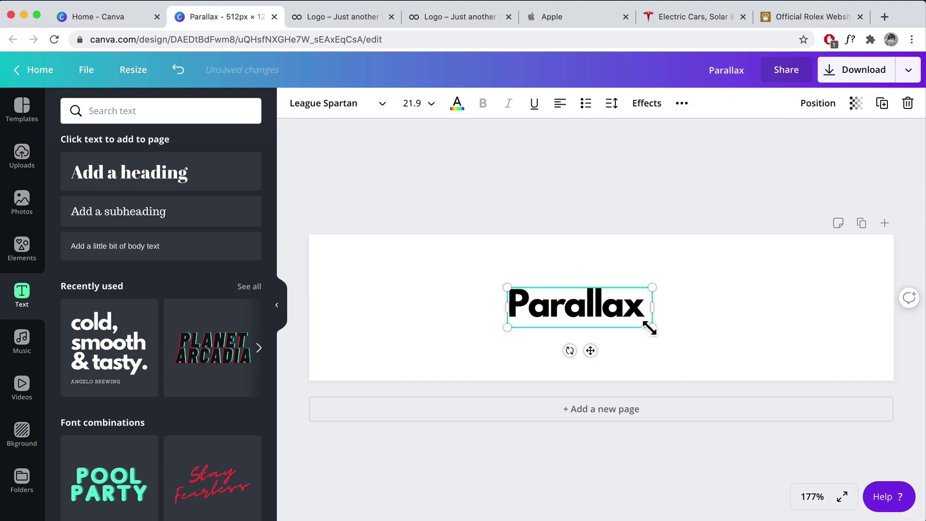
- Enlarge the Parallax text to nearly the canvas height and place it against the canvas's right side, leaving space before it
{"action": "left_click_drag", "start_coordinate": [649, 328], "coordinate": [923, 400]}
{"action": "left_click_drag", "start_coordinate": [823, 350], "coordinate": [784, 326]}
{"action": "left_click", "coordinate": [396, 373]}
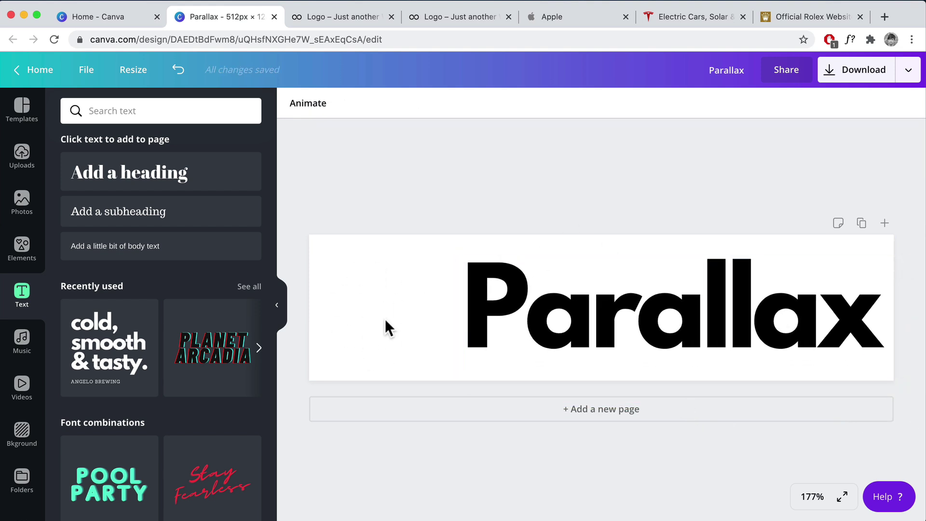
- Search the elements for "infinte" and add the plain thick-lined infinity symbol to the canvas before the Parallax text
{"action": "left_click", "coordinate": [22, 246]}
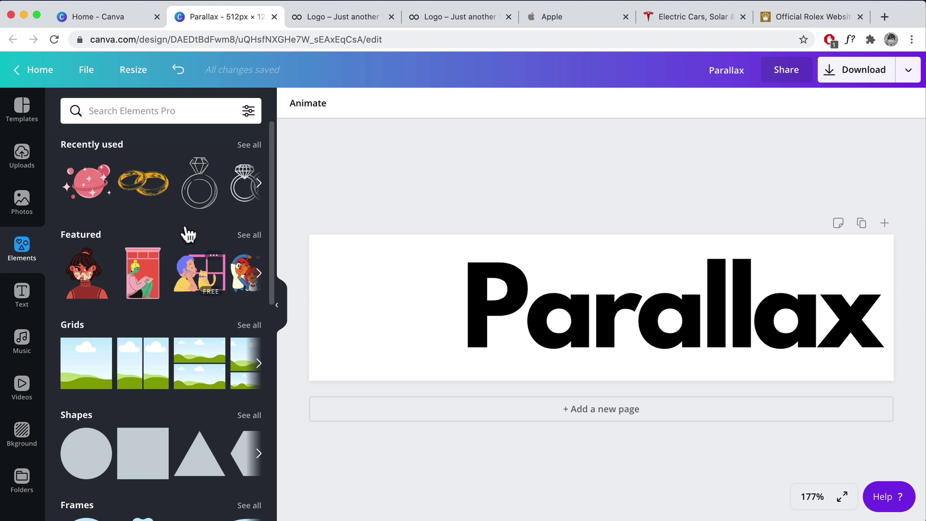
{"action": "left_click", "coordinate": [111, 115]}
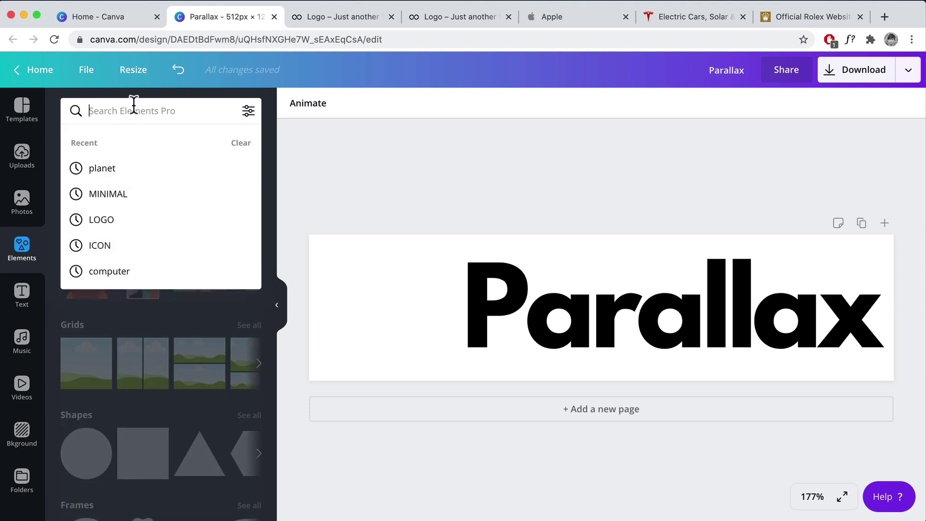
{"action": "type", "text": "infinte"}
{"action": "key", "text": "Return"}
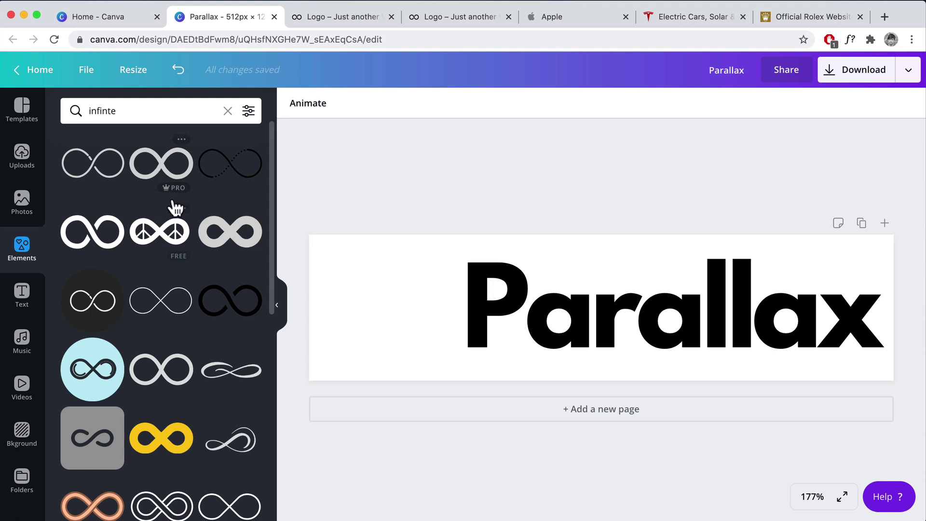
{"action": "scroll", "coordinate": [198, 309], "scroll_direction": "down", "scroll_amount": 5}
{"action": "scroll", "coordinate": [195, 308], "scroll_direction": "up", "scroll_amount": 5}
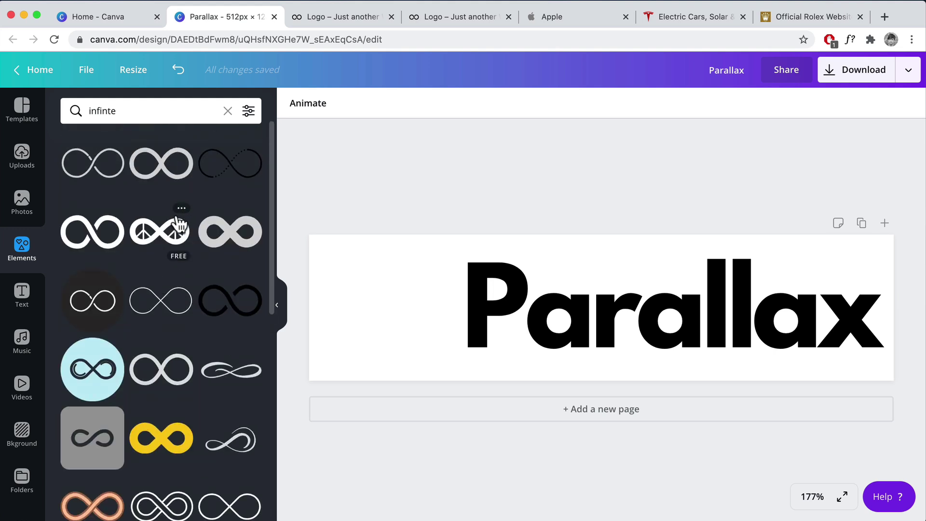
{"action": "left_click_drag", "start_coordinate": [173, 178], "coordinate": [360, 316]}
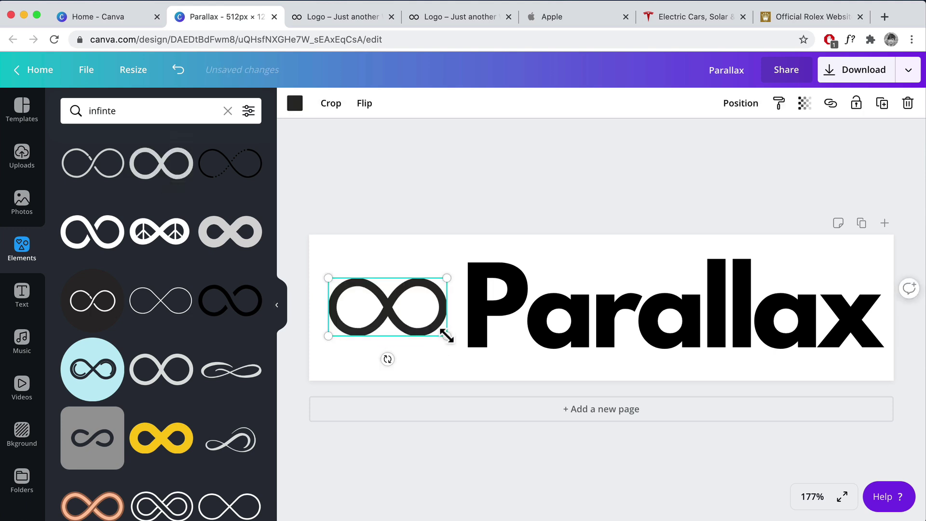
- Enlarge the infinity symbol proportionally and place it near the start of the canvas, ahead of the Parallax text
{"action": "left_click_drag", "start_coordinate": [445, 334], "coordinate": [482, 359]}
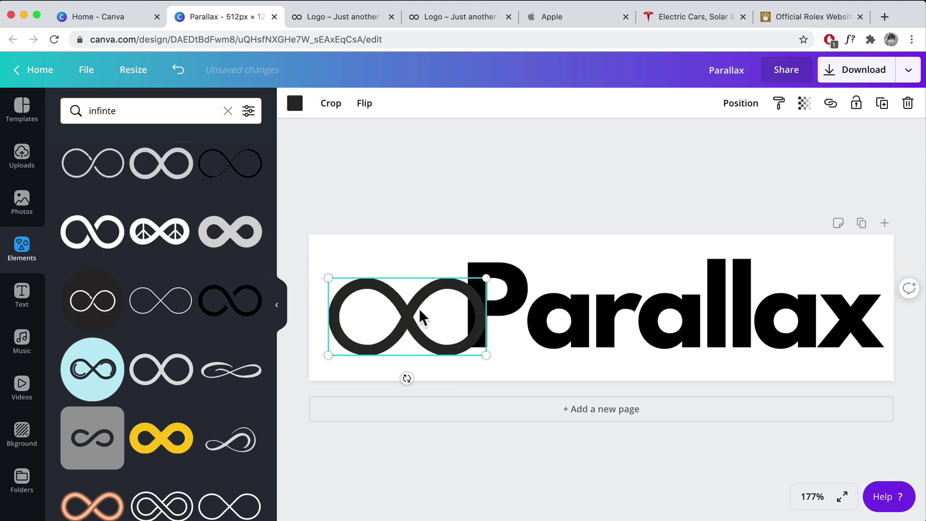
{"action": "left_click_drag", "start_coordinate": [414, 304], "coordinate": [510, 269]}
{"action": "left_click", "coordinate": [549, 300]}
{"action": "left_click", "coordinate": [482, 371]}
{"action": "left_click", "coordinate": [434, 341]}
- Space the infinity symbol and Parallax text with a small gap, align them vertically, and centre the pair on the canvas
{"action": "left_click", "coordinate": [584, 295]}
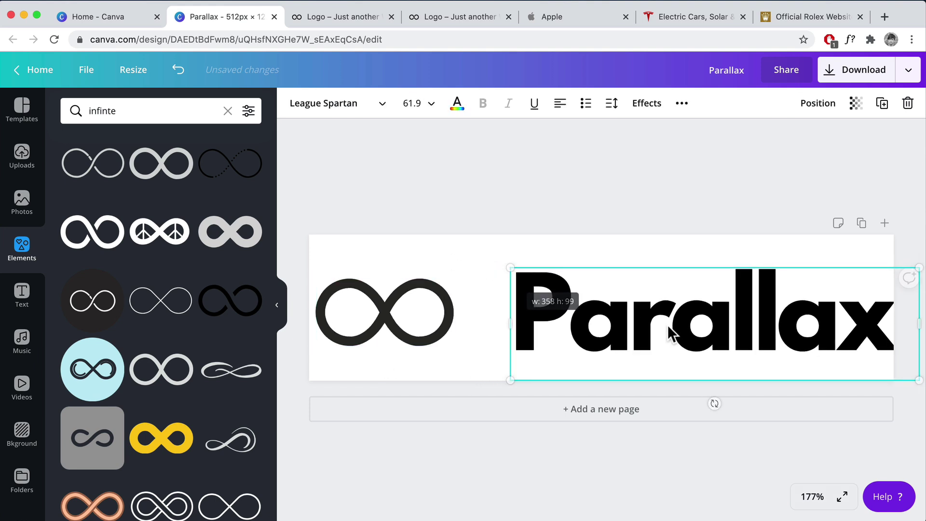
{"action": "left_click_drag", "start_coordinate": [668, 331], "coordinate": [646, 316]}
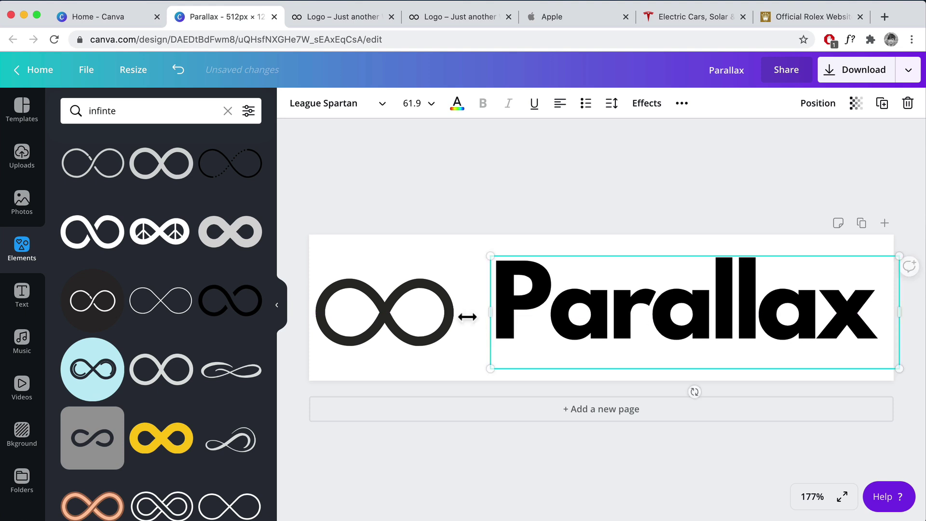
{"action": "left_click_drag", "start_coordinate": [427, 316], "coordinate": [439, 308]}
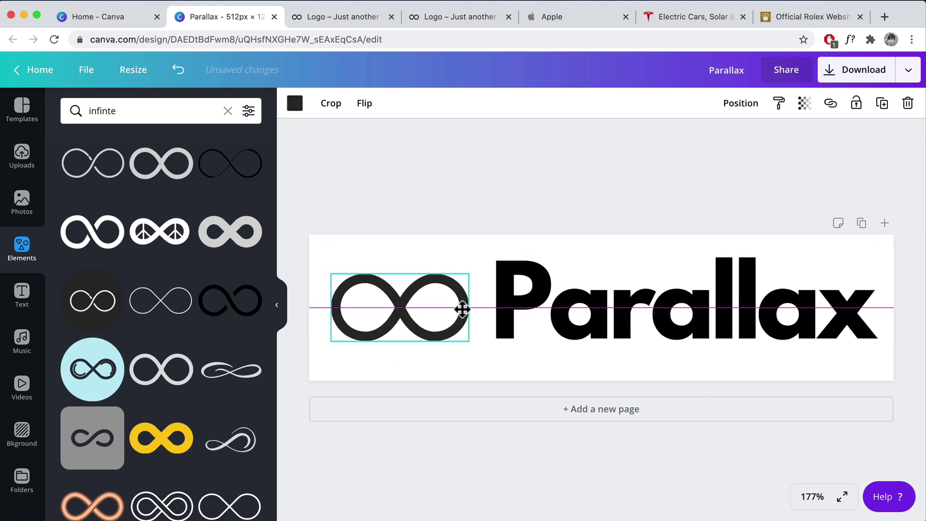
{"action": "left_click", "coordinate": [763, 368]}
{"action": "left_click", "coordinate": [918, 356]}
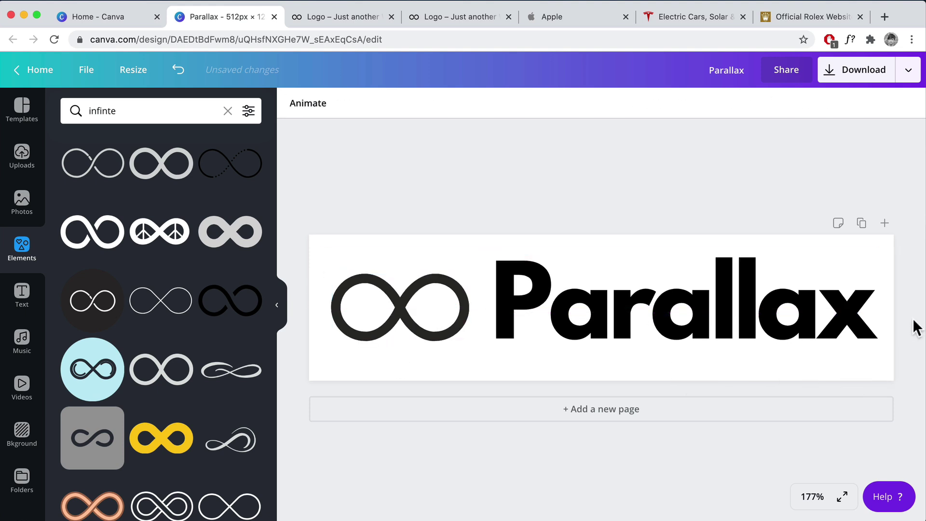
{"action": "left_click_drag", "start_coordinate": [916, 327], "coordinate": [423, 319]}
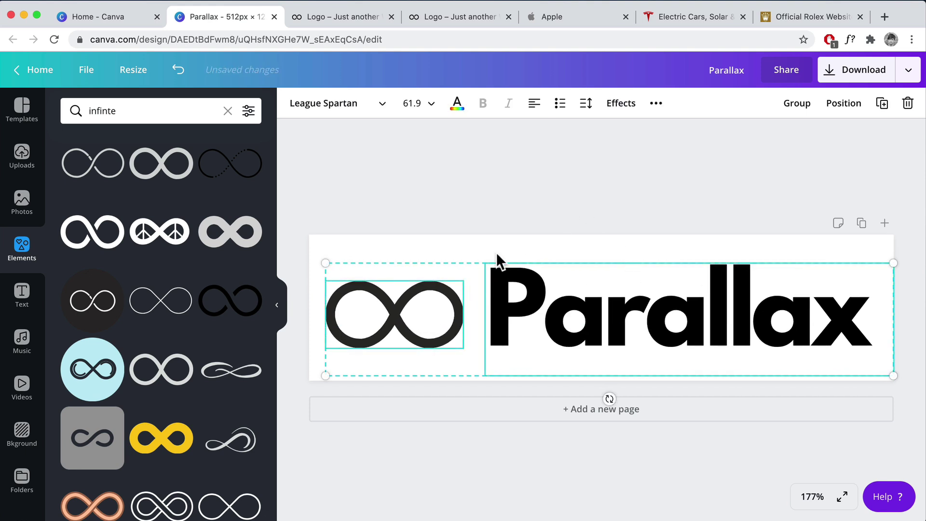
{"action": "left_click", "coordinate": [505, 217]}
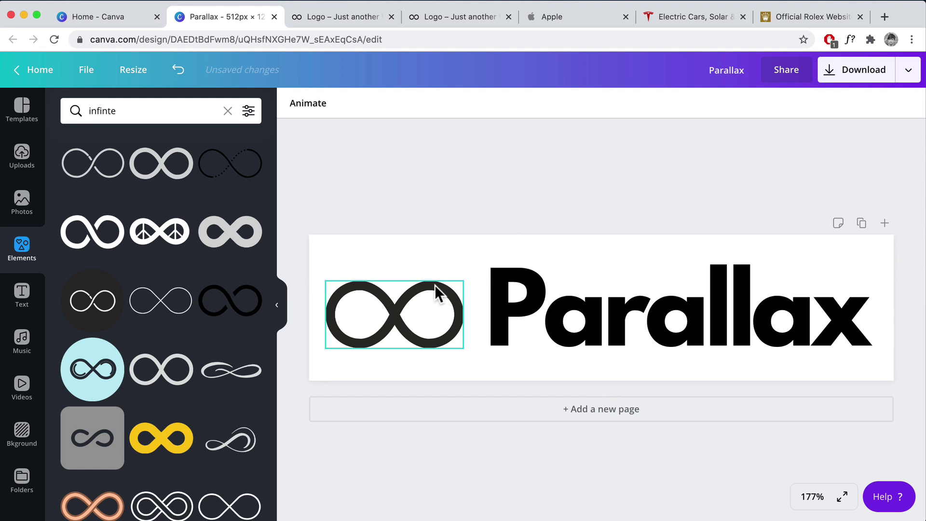
- Try two red shades on the infinity symbol and settle on the same black as the Parallax text
{"action": "left_click", "coordinate": [416, 288]}
{"action": "left_click", "coordinate": [294, 104]}
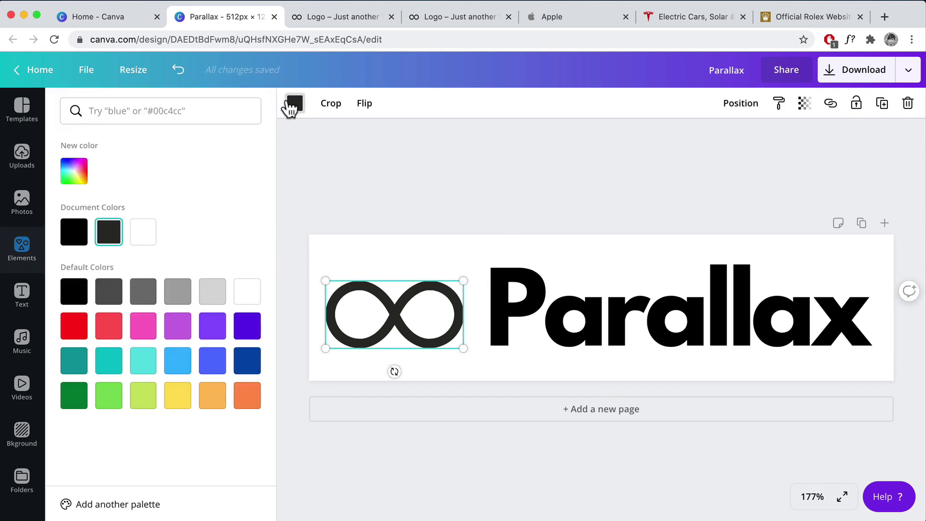
{"action": "left_click", "coordinate": [74, 326]}
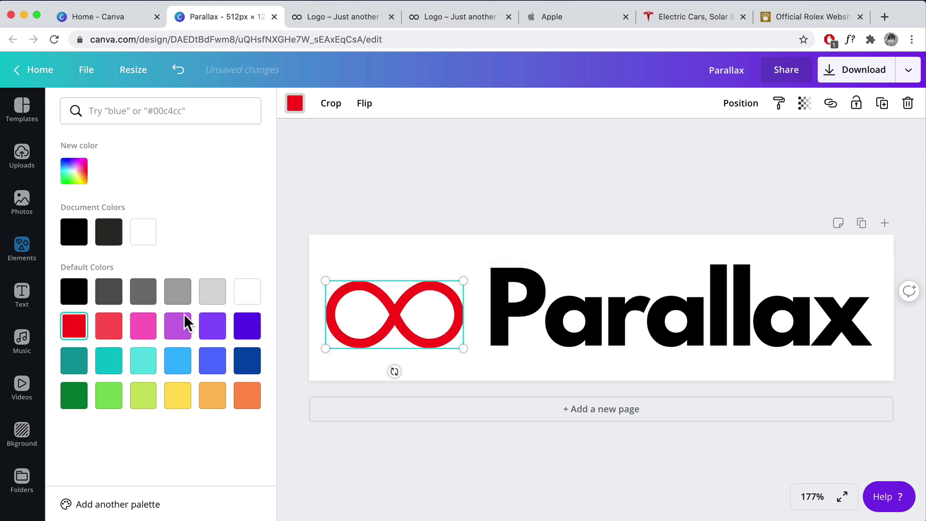
{"action": "left_click", "coordinate": [109, 325]}
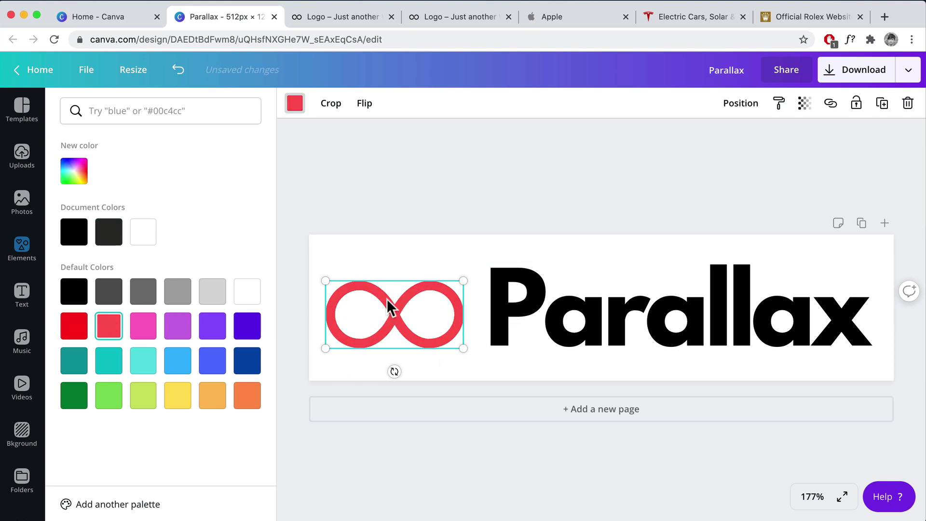
{"action": "left_click", "coordinate": [84, 234]}
{"action": "left_click", "coordinate": [479, 196]}
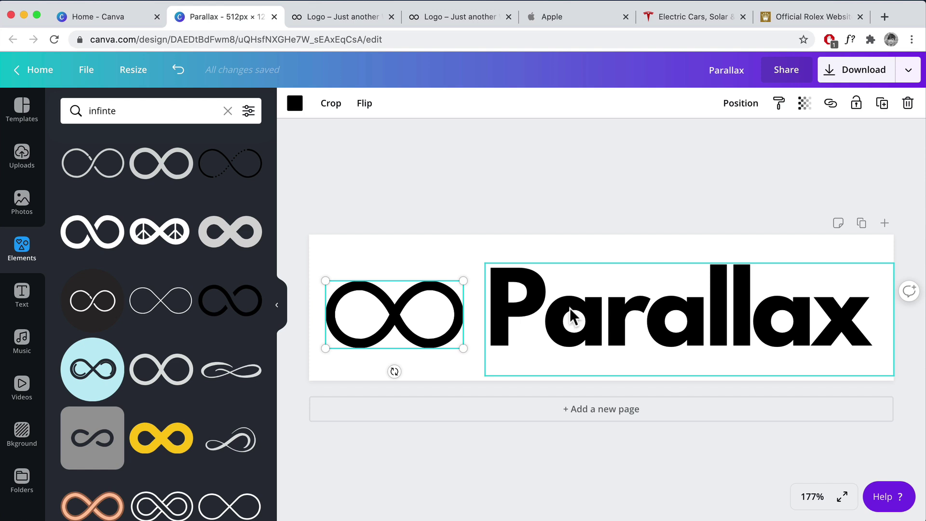
{"action": "left_click", "coordinate": [511, 190]}
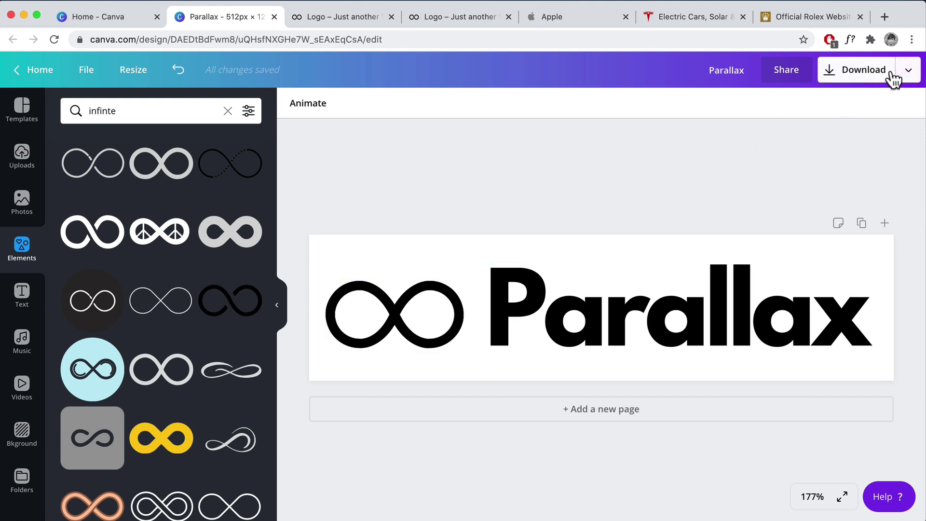
- Download the logo as a PNG with transparent background and save it as "Parallax"
{"action": "left_click", "coordinate": [907, 72]}
{"action": "left_click", "coordinate": [786, 145]}
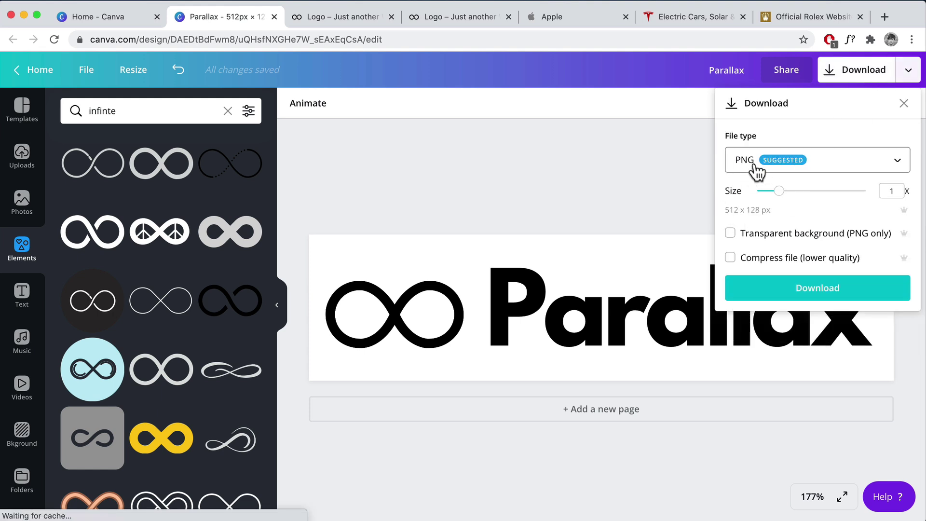
{"action": "left_click", "coordinate": [731, 234]}
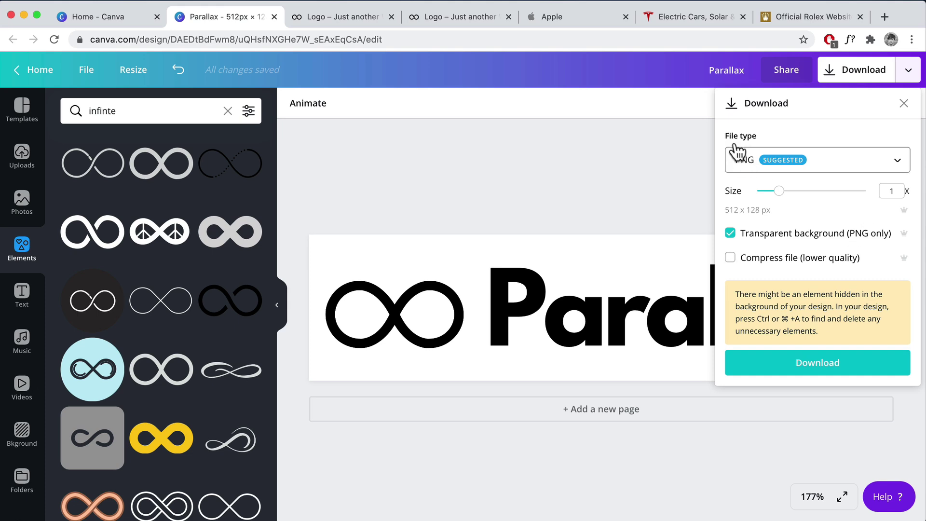
{"action": "left_click", "coordinate": [787, 374]}
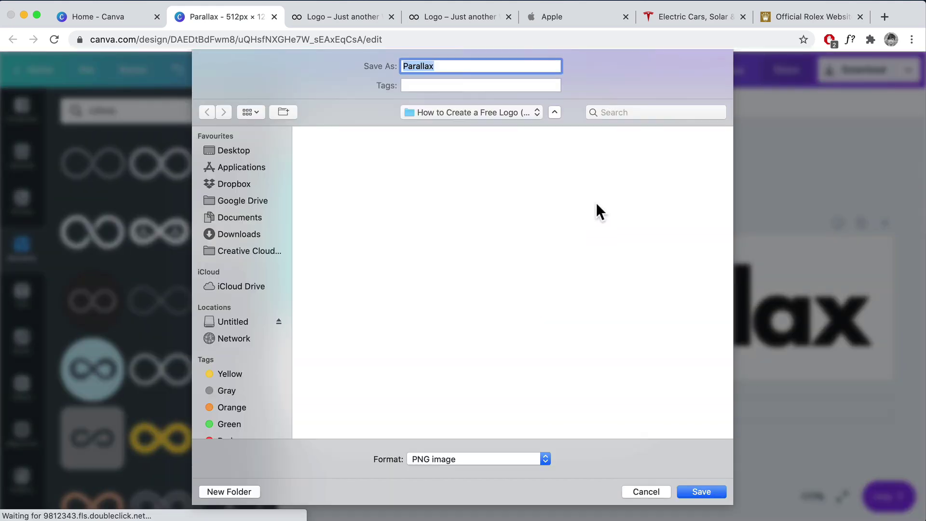
{"action": "left_click", "coordinate": [694, 487]}
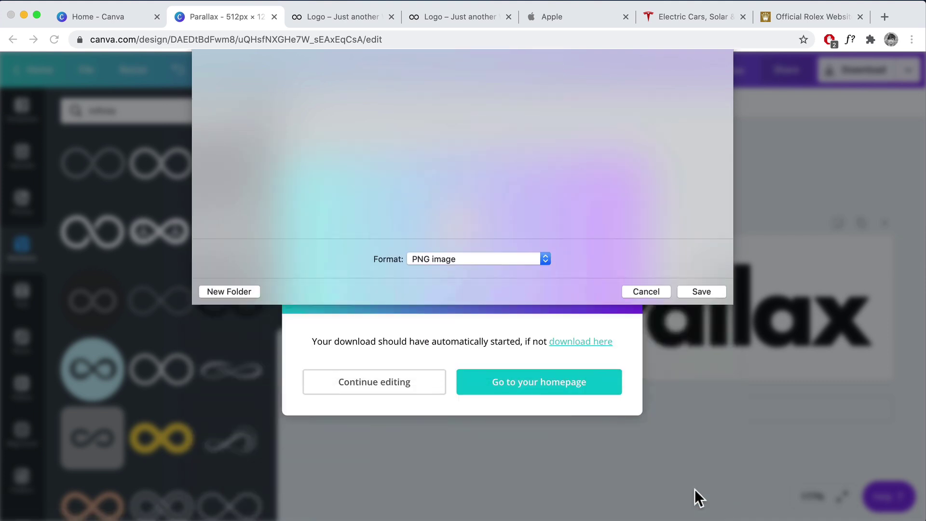
{"action": "left_click", "coordinate": [658, 150]}
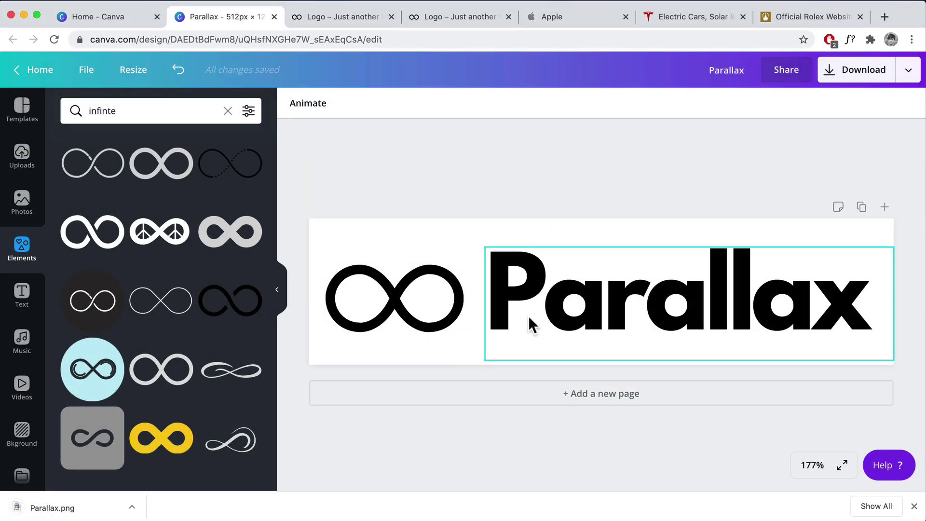
- Recolour both the Parallax text and the infinity symbol white
{"action": "left_click", "coordinate": [563, 287]}
{"action": "left_click", "coordinate": [465, 114]}
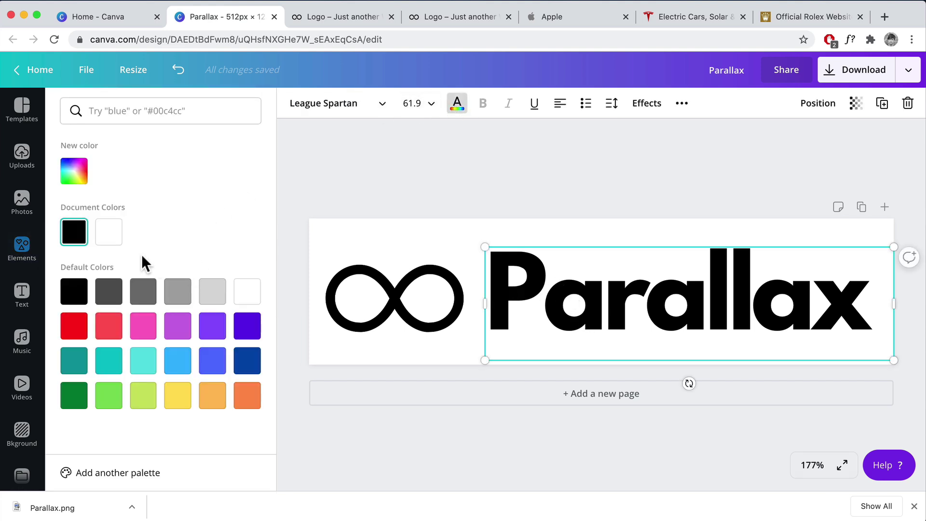
{"action": "left_click", "coordinate": [116, 240]}
{"action": "left_click", "coordinate": [406, 314]}
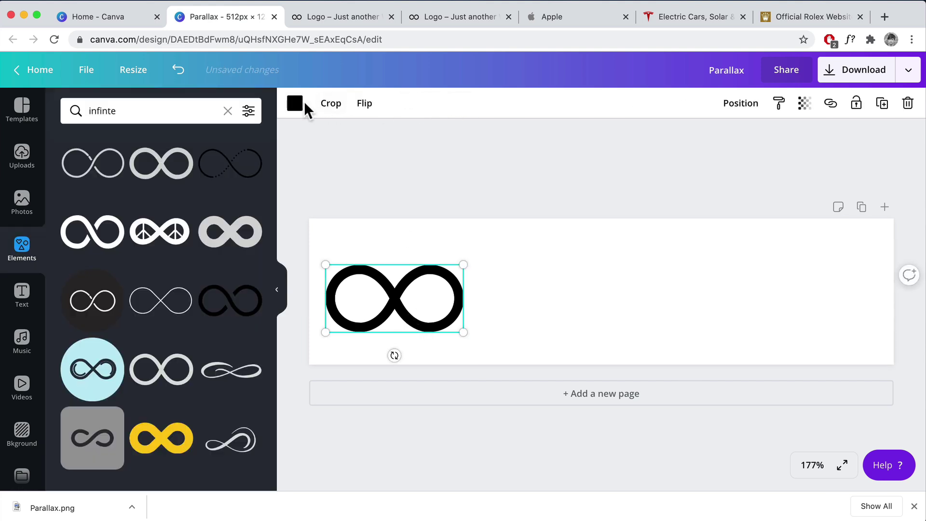
{"action": "left_click", "coordinate": [295, 103]}
{"action": "left_click", "coordinate": [242, 301]}
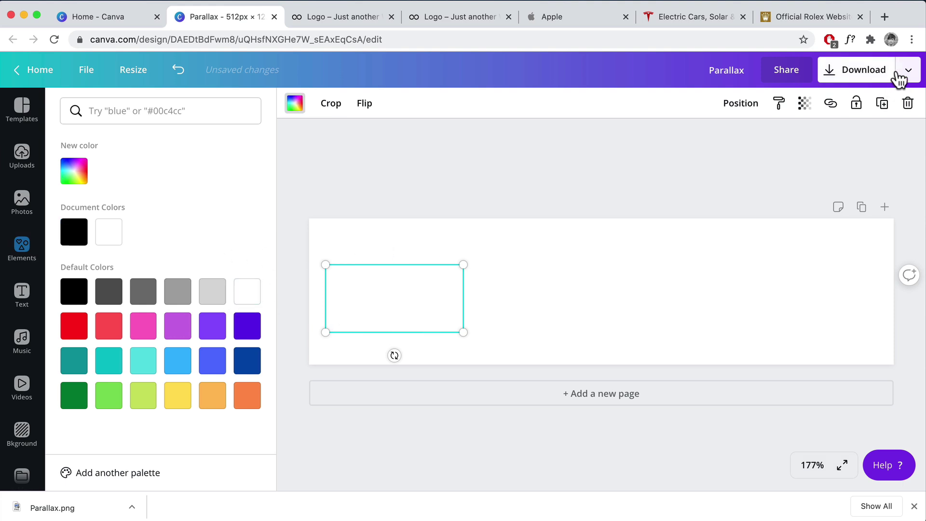
- Download the white logo as a PNG with transparent background and save it as "Parallax White"
{"action": "left_click", "coordinate": [874, 77]}
{"action": "left_click", "coordinate": [790, 241]}
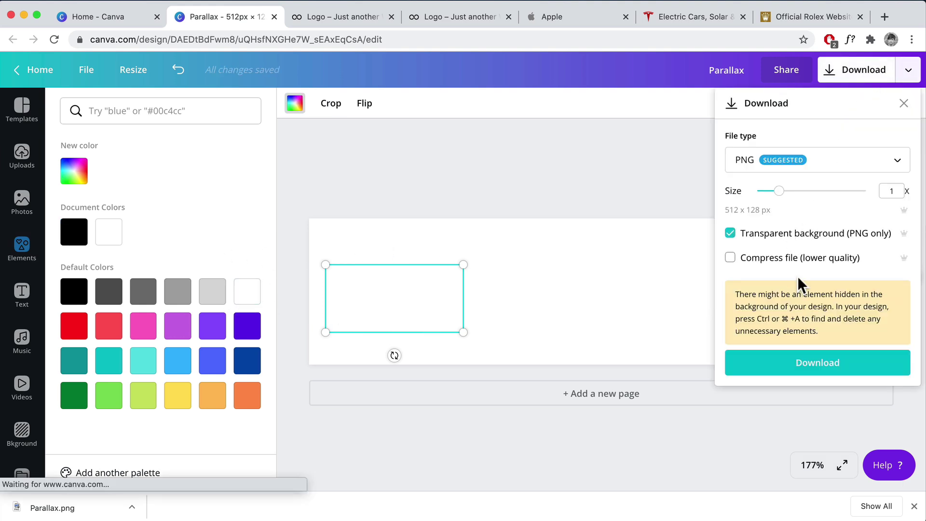
{"action": "left_click", "coordinate": [800, 362]}
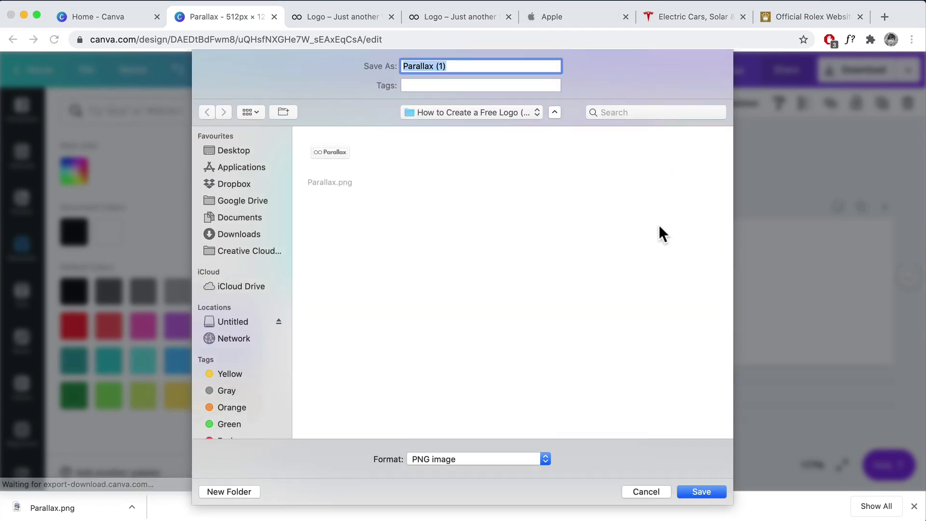
{"action": "left_click", "coordinate": [443, 67]}
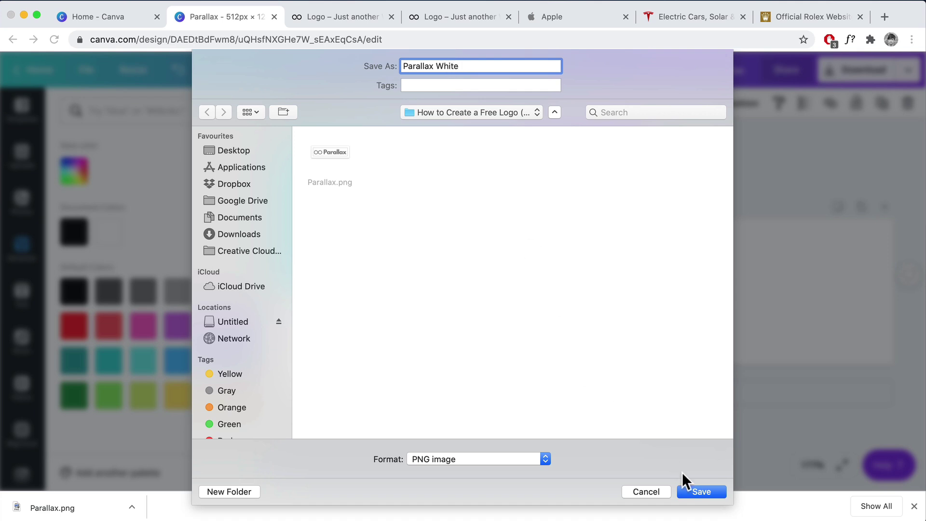
{"action": "left_click", "coordinate": [696, 490]}
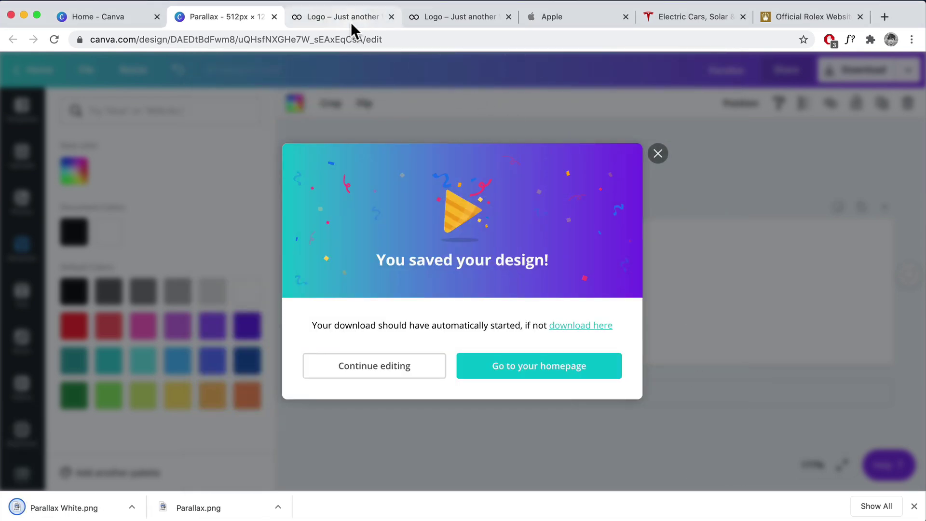
- Switch to the parallaxtutorial.com website and examine its header logo over the hero image and while scrolled down the page
{"action": "left_click", "coordinate": [351, 21]}
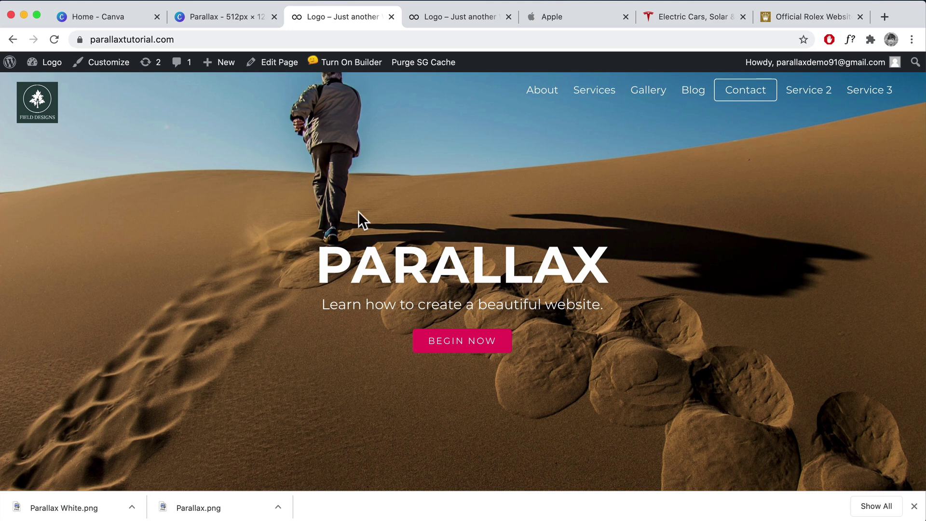
{"action": "left_click", "coordinate": [913, 507]}
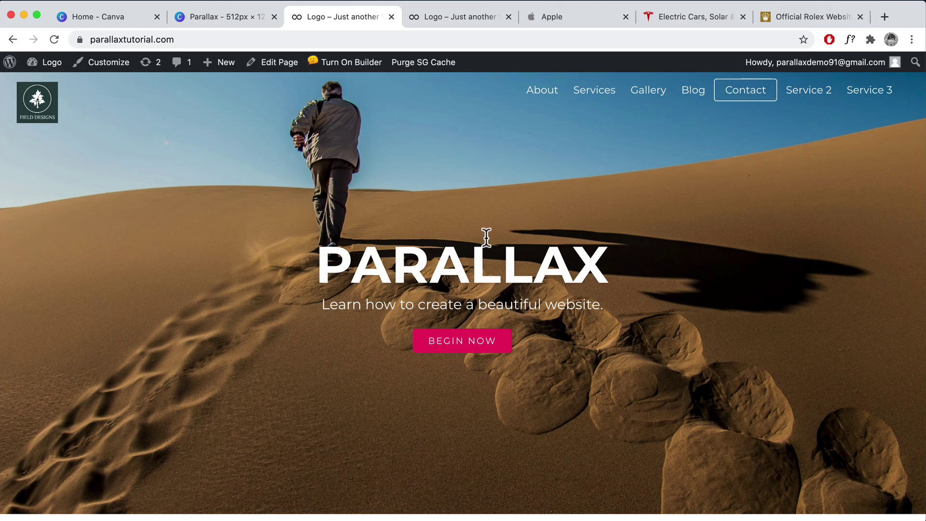
{"action": "scroll", "coordinate": [485, 241], "scroll_direction": "down", "scroll_amount": 10}
{"action": "scroll", "coordinate": [487, 243], "scroll_direction": "up", "scroll_amount": 10}
{"action": "scroll", "coordinate": [516, 238], "scroll_direction": "down", "scroll_amount": 15}
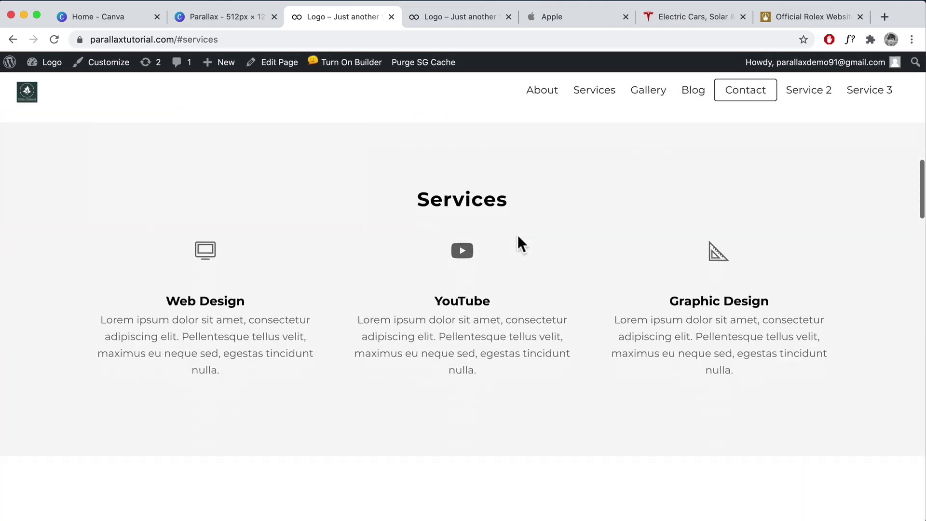
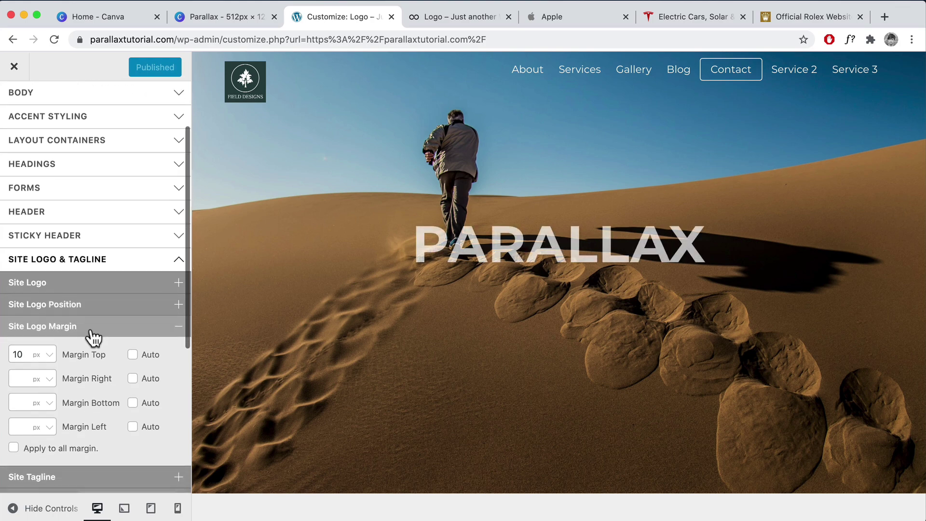
- Upload "Parallax White.png" and insert it as the site logo image in the Site Logo & Tagline settings
{"action": "left_click", "coordinate": [101, 290]}
{"action": "scroll", "coordinate": [87, 280], "scroll_direction": "down", "scroll_amount": 2}
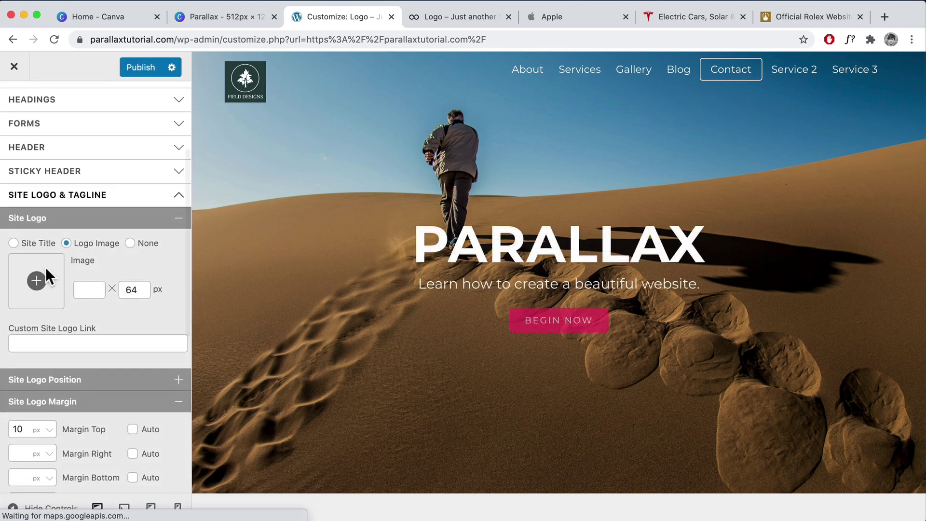
{"action": "left_click", "coordinate": [37, 280]}
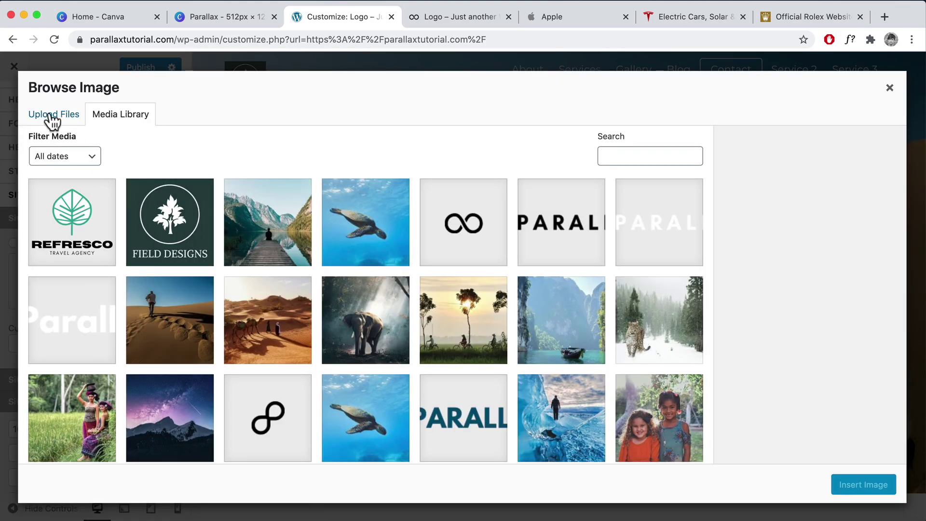
{"action": "left_click", "coordinate": [50, 116]}
{"action": "left_click", "coordinate": [462, 302]}
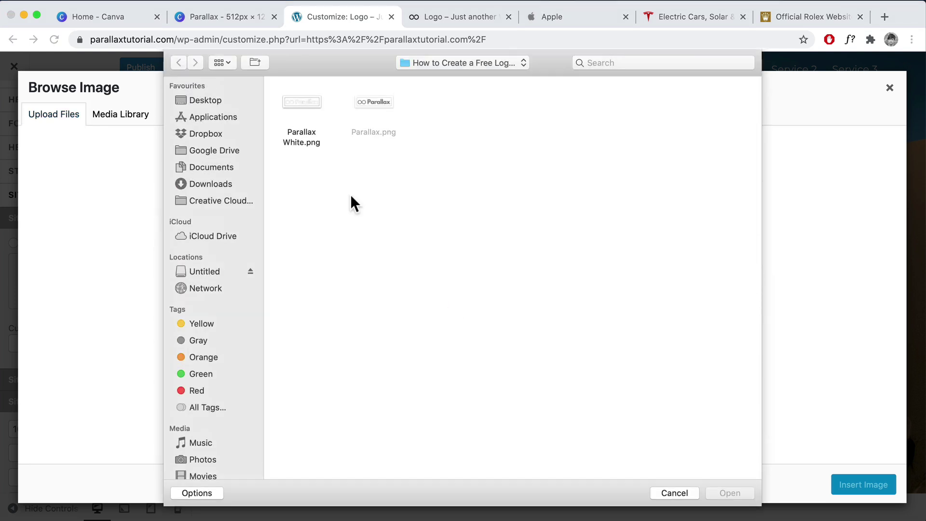
{"action": "left_click", "coordinate": [298, 102]}
{"action": "left_click", "coordinate": [750, 490]}
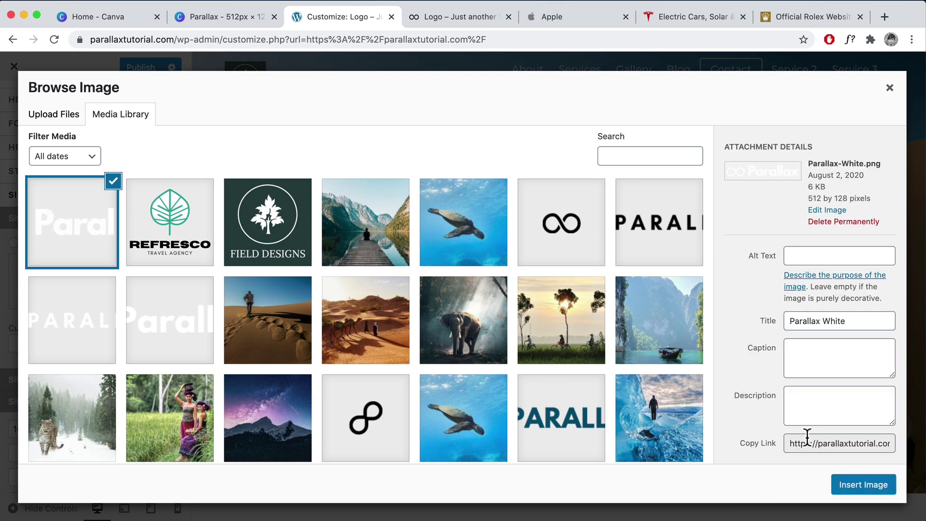
{"action": "left_click", "coordinate": [862, 488]}
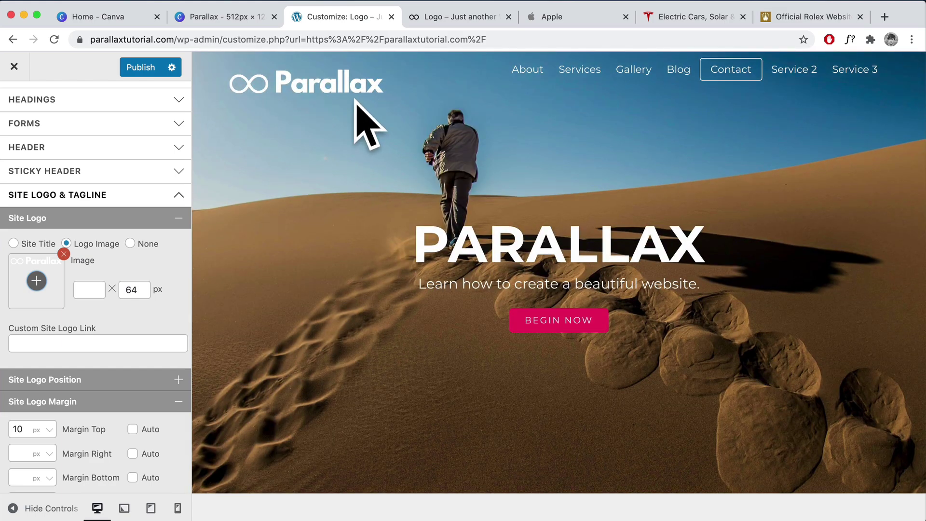
{"action": "scroll", "coordinate": [366, 157], "scroll_direction": "down", "scroll_amount": 1}
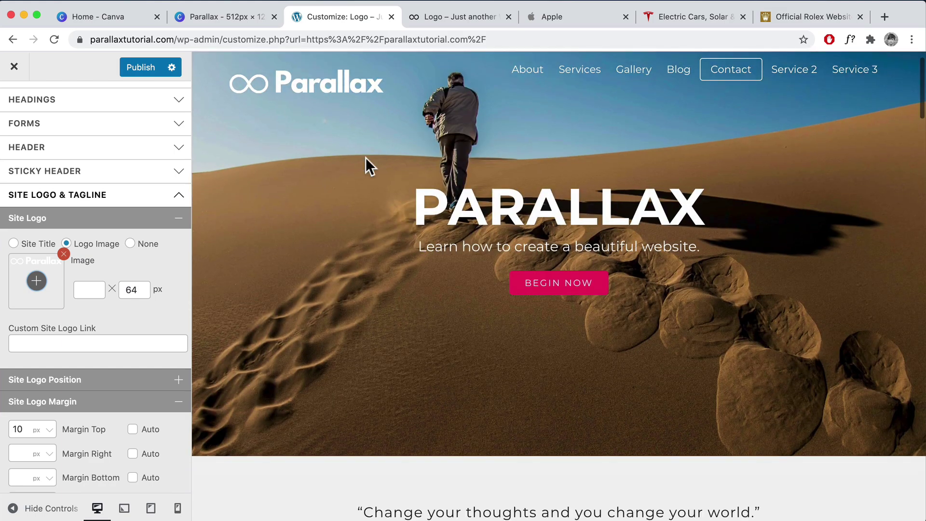
{"action": "scroll", "coordinate": [366, 157], "scroll_direction": "up", "scroll_amount": 1}
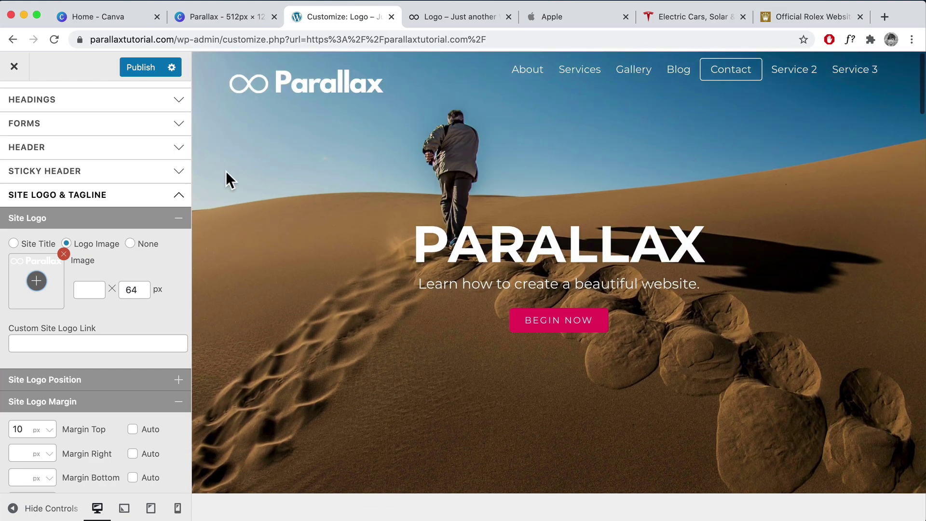
- Set the site logo's height to 32 px and check the header in the page preview
{"action": "double_click", "coordinate": [137, 289]}
{"action": "type", "text": "32"}
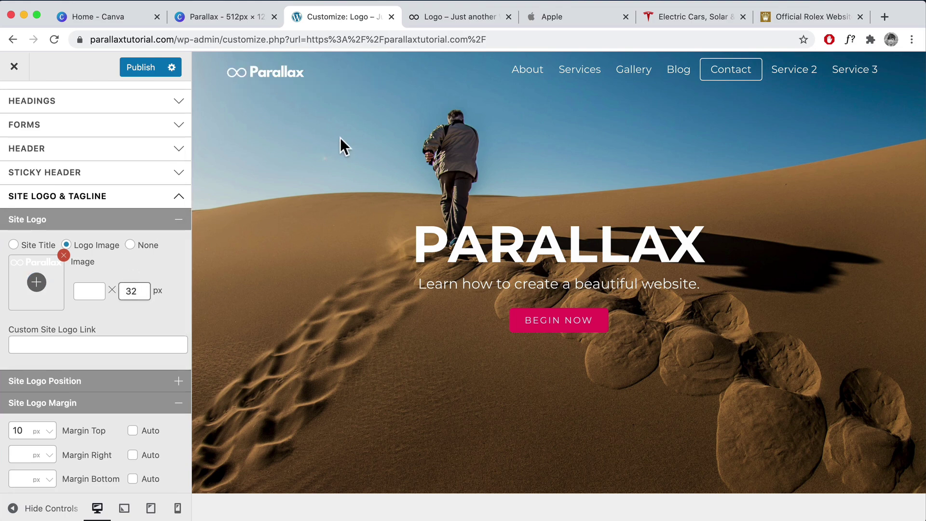
{"action": "scroll", "coordinate": [357, 169], "scroll_direction": "down", "scroll_amount": 8}
{"action": "scroll", "coordinate": [357, 169], "scroll_direction": "up", "scroll_amount": 8}
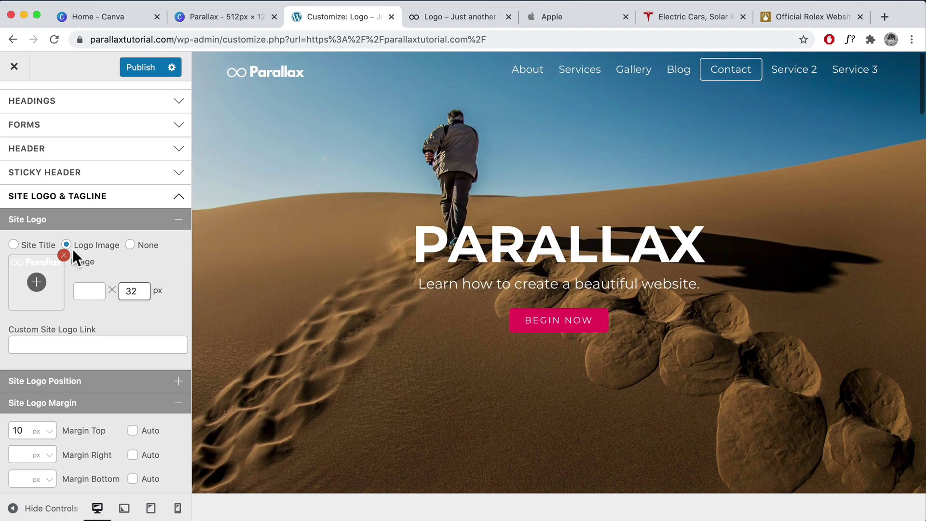
{"action": "scroll", "coordinate": [87, 245], "scroll_direction": "up", "scroll_amount": 2}
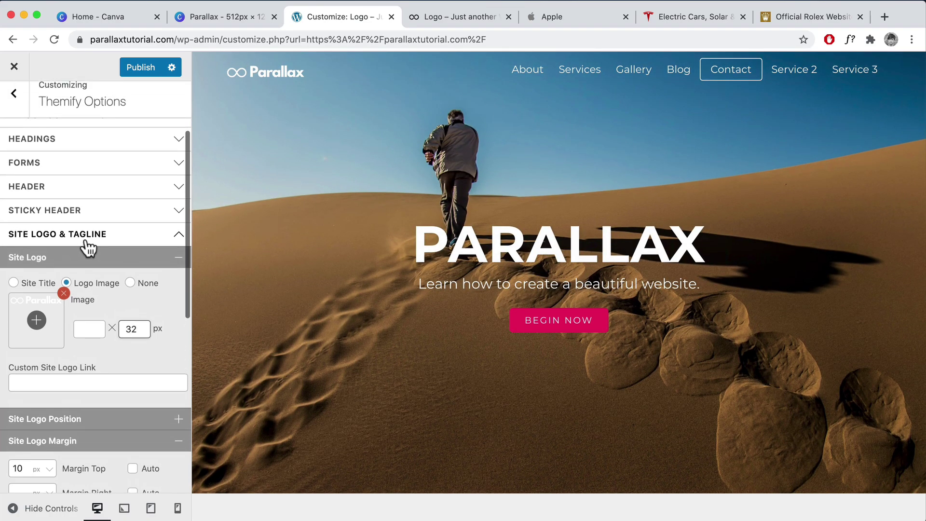
- Check the header while scrolled down the preview, and remove the Field Designs image from the Sticky Header Logo setting
{"action": "scroll", "coordinate": [369, 252], "scroll_direction": "down", "scroll_amount": 6}
{"action": "scroll", "coordinate": [368, 256], "scroll_direction": "up", "scroll_amount": 4}
{"action": "scroll", "coordinate": [359, 253], "scroll_direction": "down", "scroll_amount": 6}
{"action": "scroll", "coordinate": [270, 144], "scroll_direction": "up", "scroll_amount": 4}
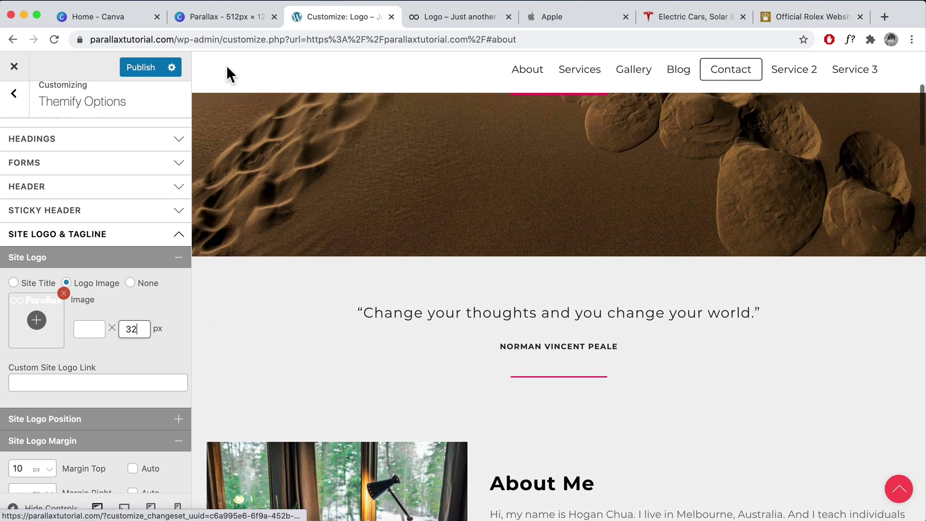
{"action": "left_click", "coordinate": [70, 211]}
{"action": "scroll", "coordinate": [71, 221], "scroll_direction": "up", "scroll_amount": 1}
{"action": "scroll", "coordinate": [85, 270], "scroll_direction": "up", "scroll_amount": 1}
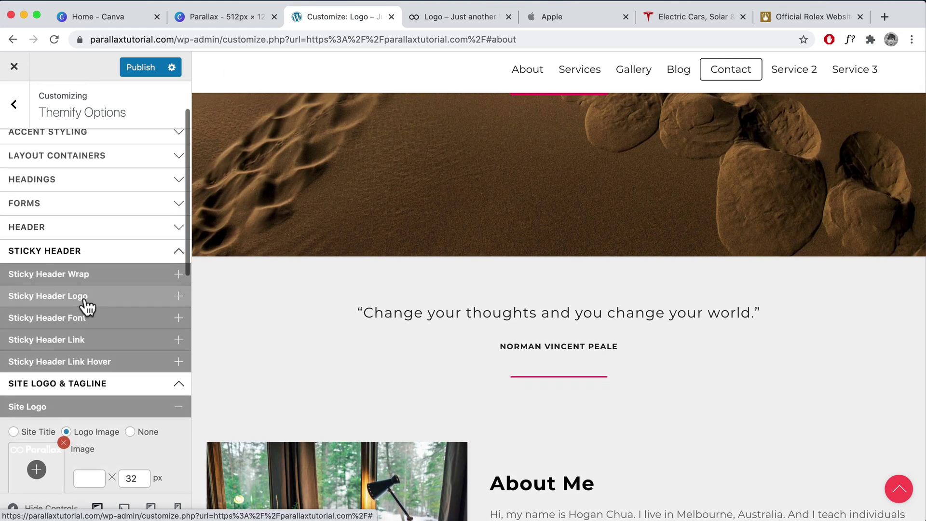
{"action": "left_click", "coordinate": [87, 296]}
{"action": "scroll", "coordinate": [368, 307], "scroll_direction": "up", "scroll_amount": 2}
{"action": "scroll", "coordinate": [368, 307], "scroll_direction": "up", "scroll_amount": 3}
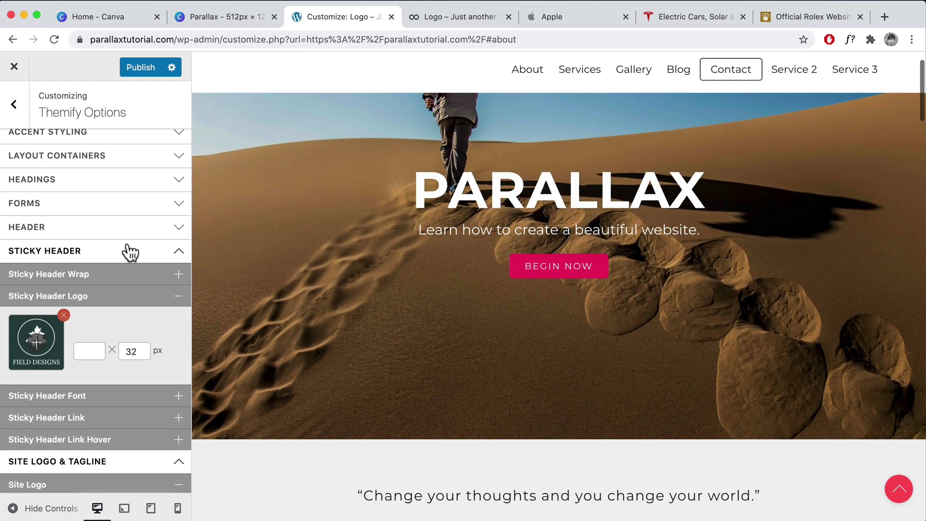
{"action": "scroll", "coordinate": [124, 252], "scroll_direction": "up", "scroll_amount": 2}
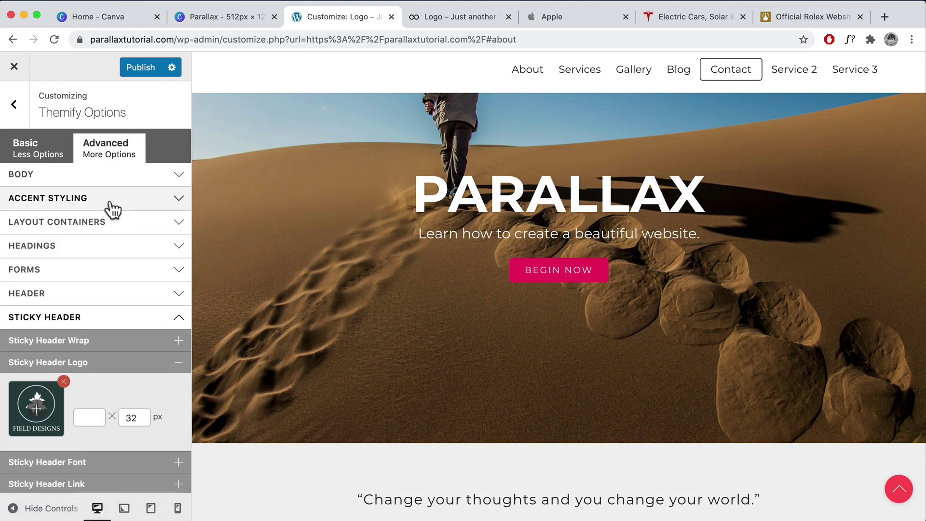
{"action": "left_click", "coordinate": [63, 381]}
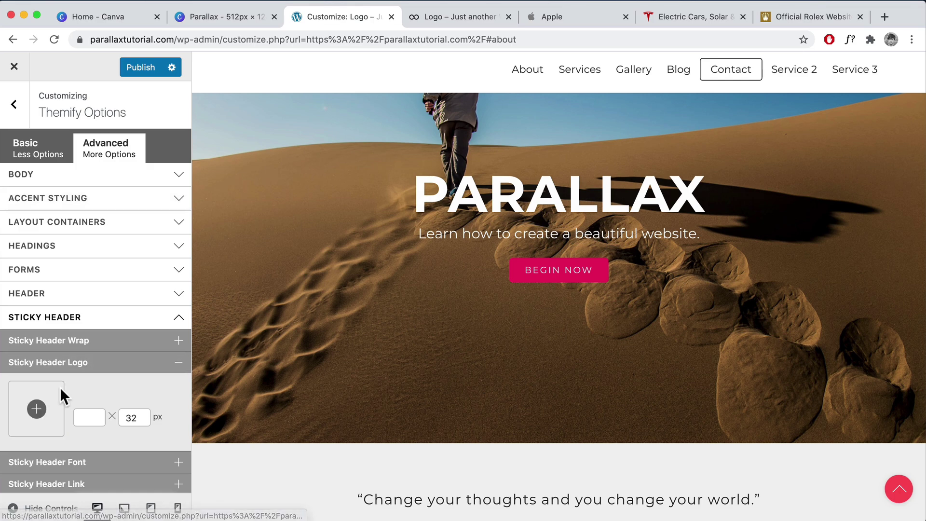
- Upload "Parallax.png" and insert it as the sticky header logo
{"action": "left_click", "coordinate": [35, 406]}
{"action": "left_click", "coordinate": [72, 116]}
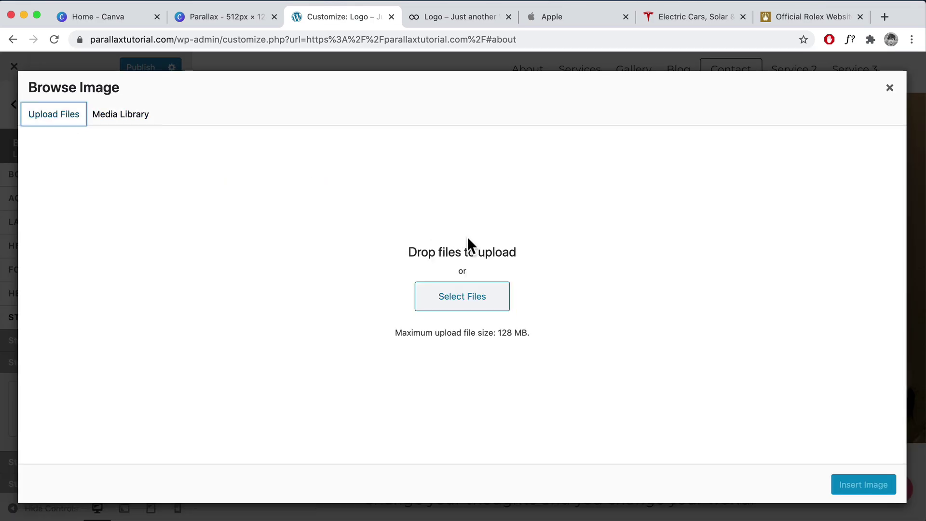
{"action": "left_click", "coordinate": [460, 297]}
{"action": "left_click", "coordinate": [376, 104]}
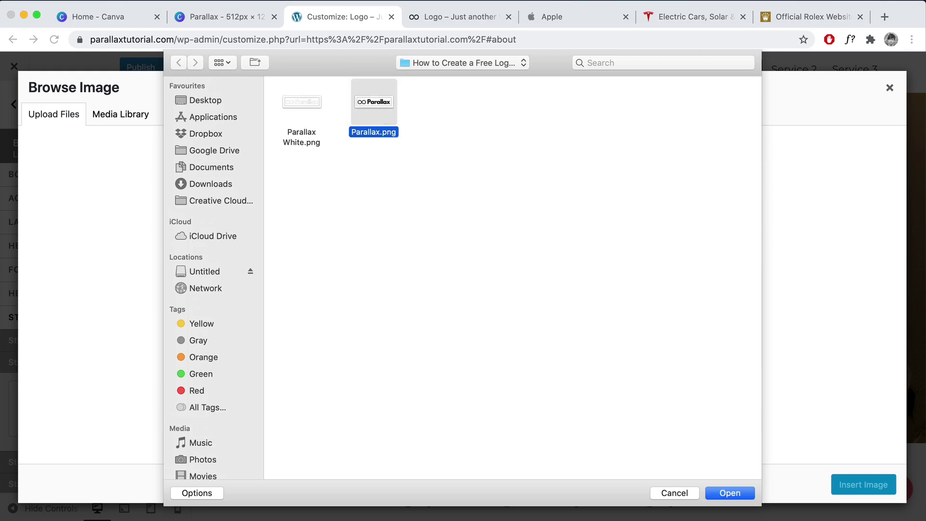
{"action": "left_click", "coordinate": [748, 494]}
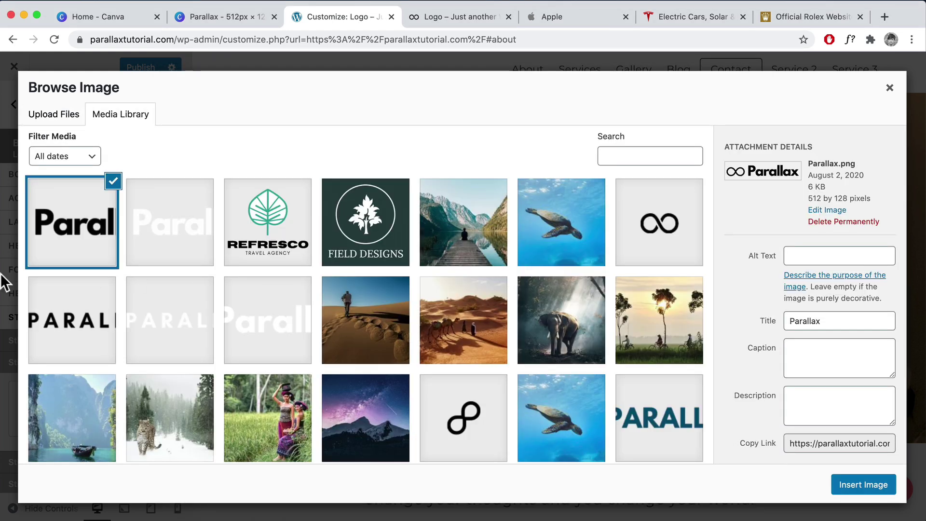
{"action": "left_click", "coordinate": [862, 485]}
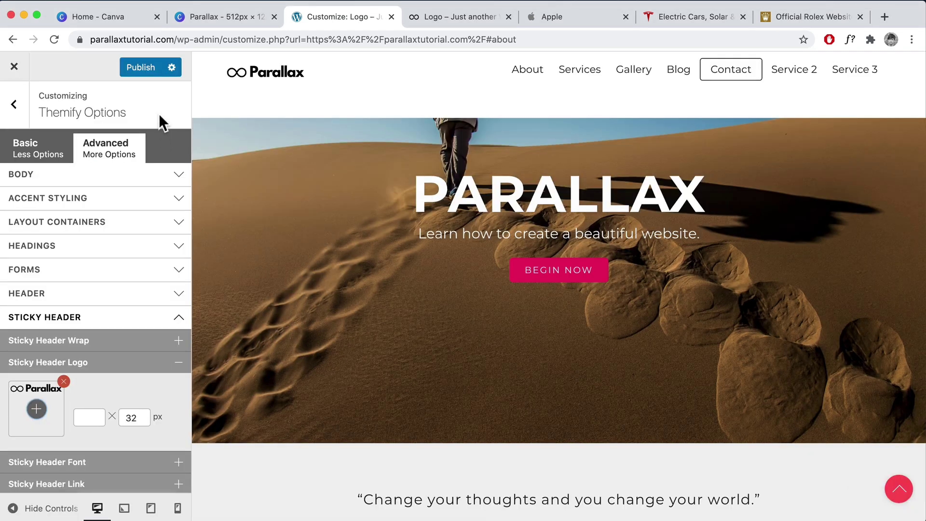
- Publish the customizations, return to the live site, and check the header logo both scrolled down and over the hero image
{"action": "left_click", "coordinate": [155, 73]}
{"action": "left_click", "coordinate": [13, 69]}
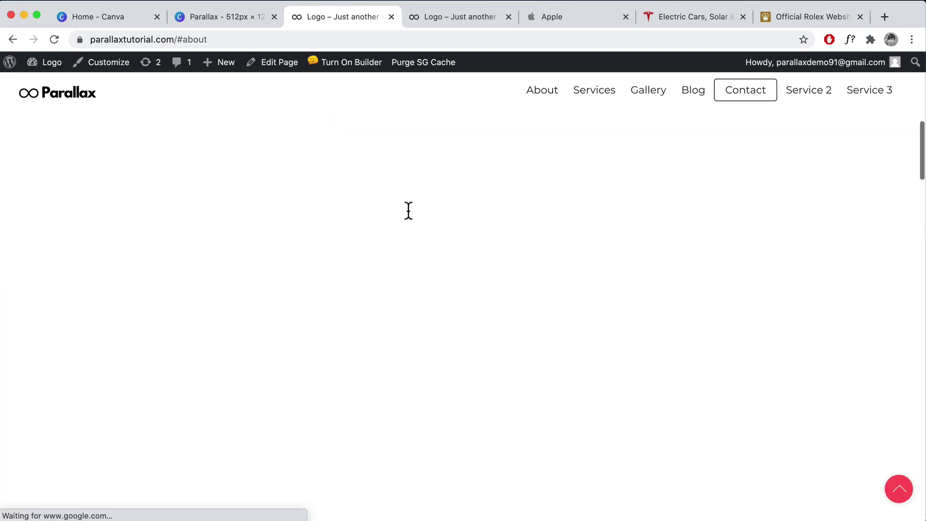
{"action": "scroll", "coordinate": [409, 209], "scroll_direction": "down", "scroll_amount": 10}
{"action": "scroll", "coordinate": [409, 209], "scroll_direction": "up", "scroll_amount": 10}
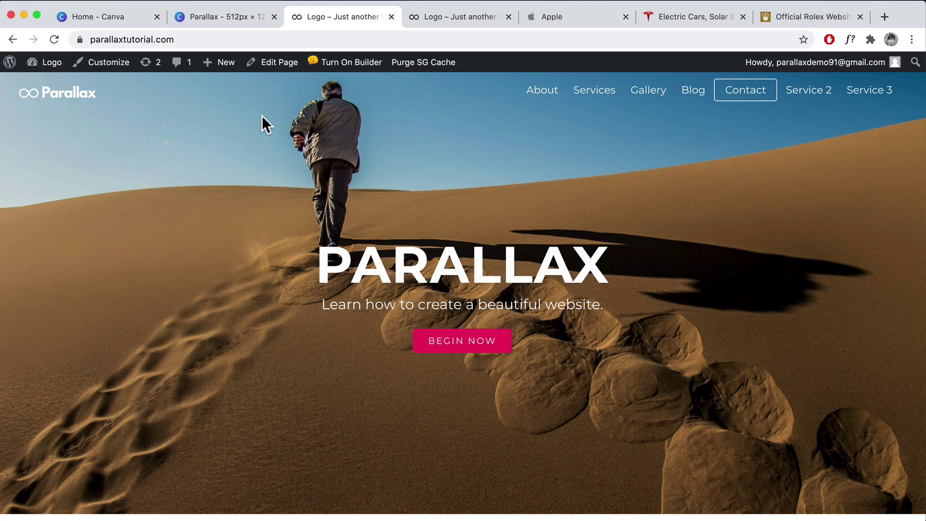
- Switch back to Canva's home page, dismiss the custom dimensions form, and open the full Logos template category
{"action": "left_click", "coordinate": [436, 22]}
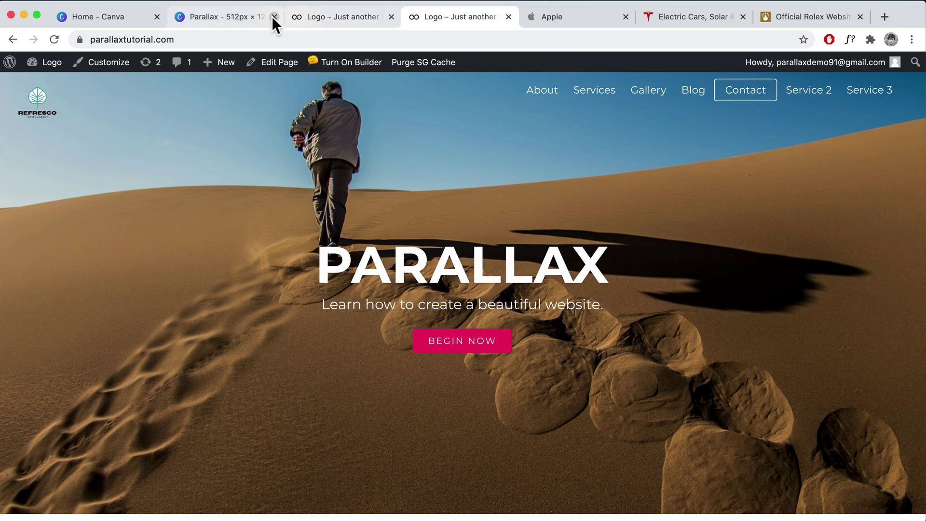
{"action": "left_click", "coordinate": [121, 17]}
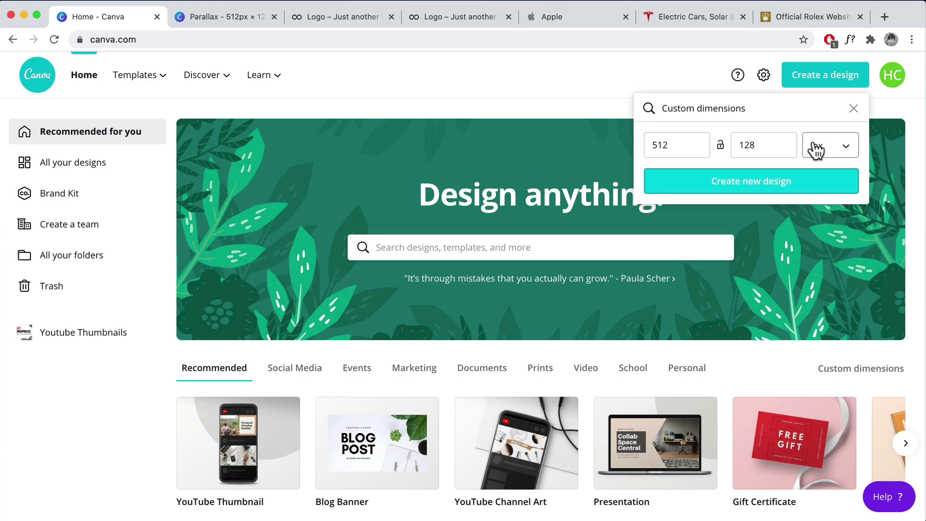
{"action": "left_click", "coordinate": [853, 108]}
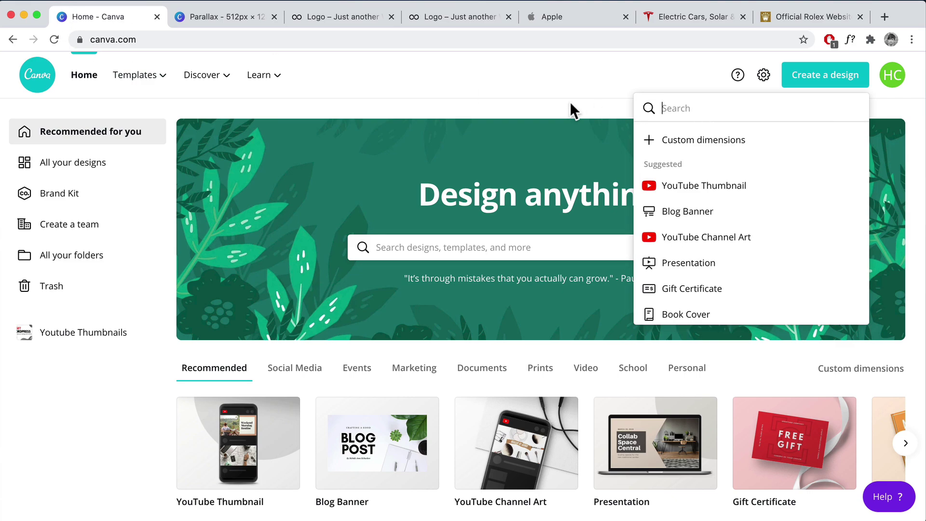
{"action": "left_click", "coordinate": [571, 110]}
{"action": "scroll", "coordinate": [485, 208], "scroll_direction": "down", "scroll_amount": 15}
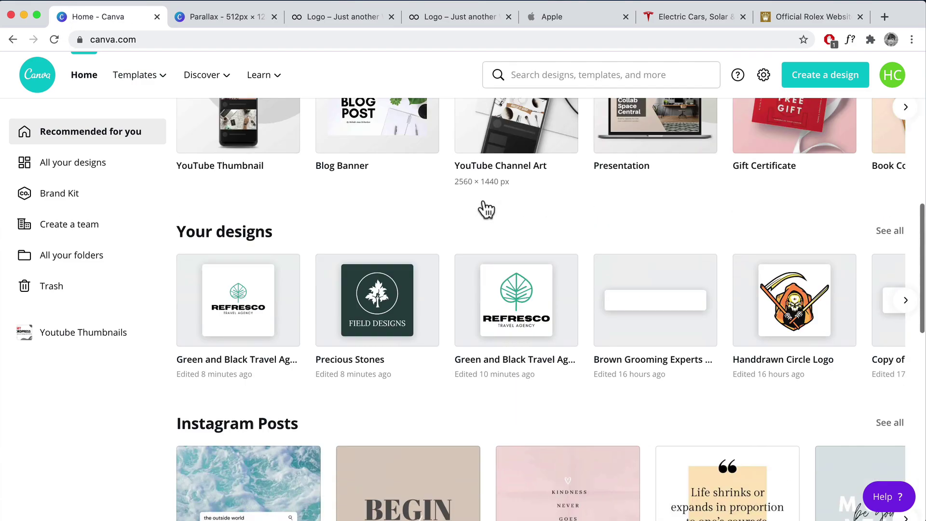
{"action": "scroll", "coordinate": [482, 198], "scroll_direction": "down", "scroll_amount": 10}
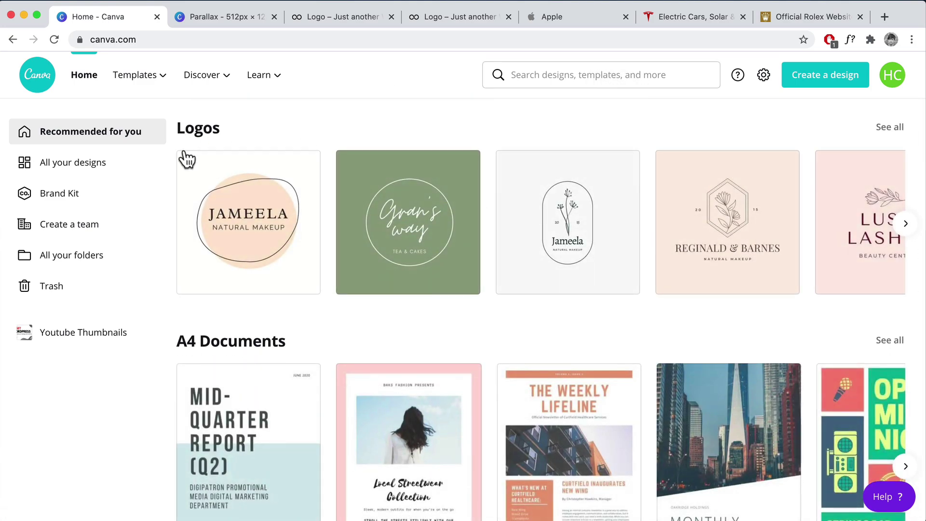
{"action": "left_click", "coordinate": [205, 139]}
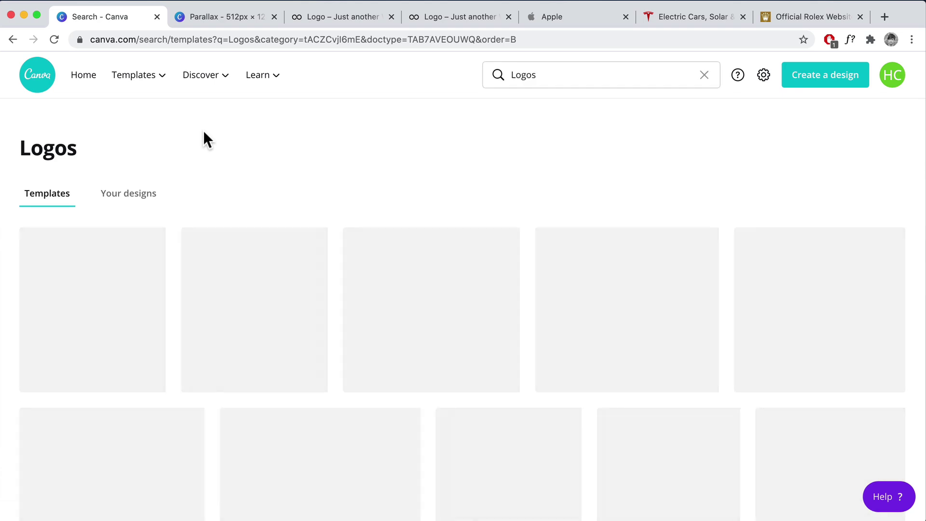
- Browse the logo templates and open the "Field Designs" template with the white tree as a new design
{"action": "scroll", "coordinate": [246, 198], "scroll_direction": "down", "scroll_amount": 7}
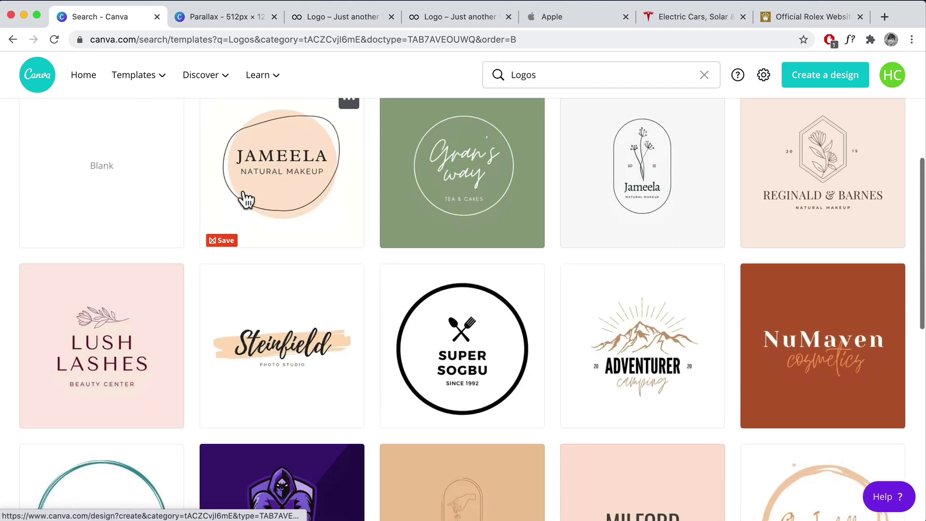
{"action": "scroll", "coordinate": [245, 197], "scroll_direction": "down", "scroll_amount": 14}
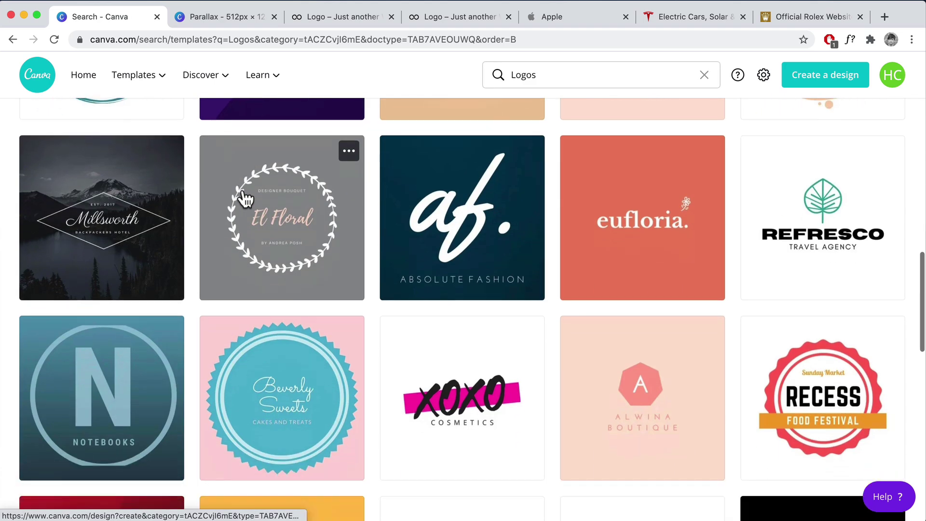
{"action": "scroll", "coordinate": [245, 197], "scroll_direction": "down", "scroll_amount": 14}
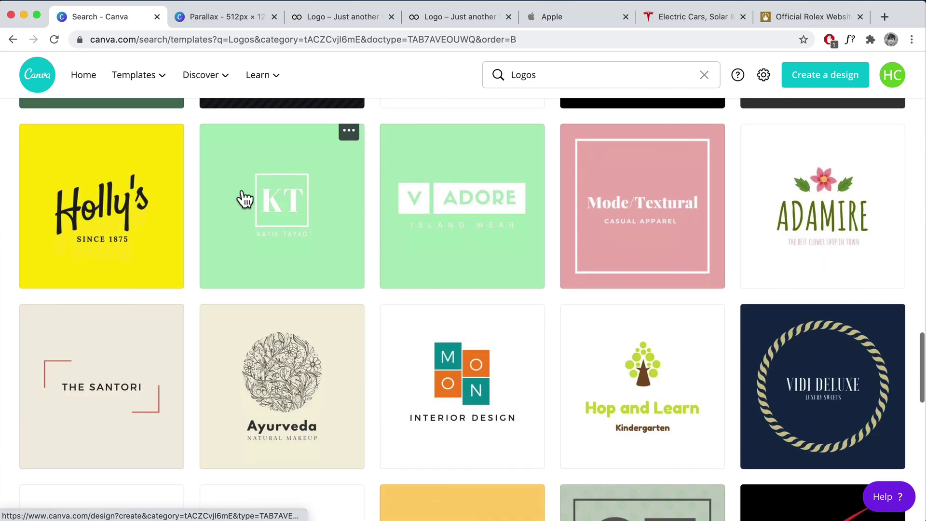
{"action": "scroll", "coordinate": [245, 197], "scroll_direction": "down", "scroll_amount": 10}
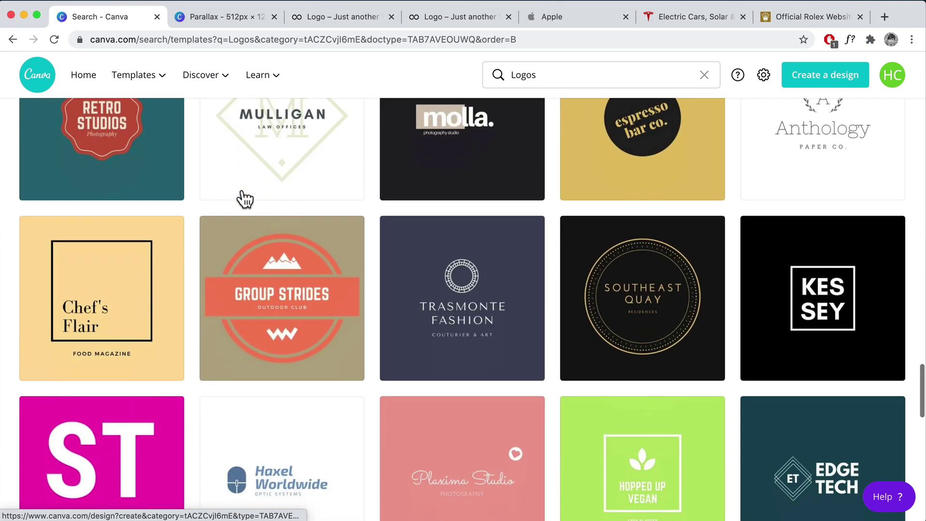
{"action": "scroll", "coordinate": [245, 198], "scroll_direction": "down", "scroll_amount": 3}
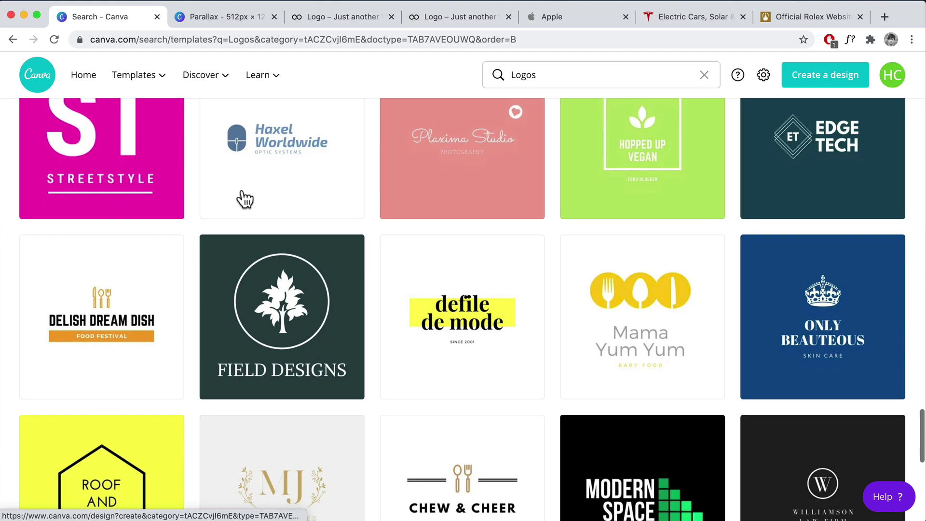
{"action": "left_click", "coordinate": [269, 288]}
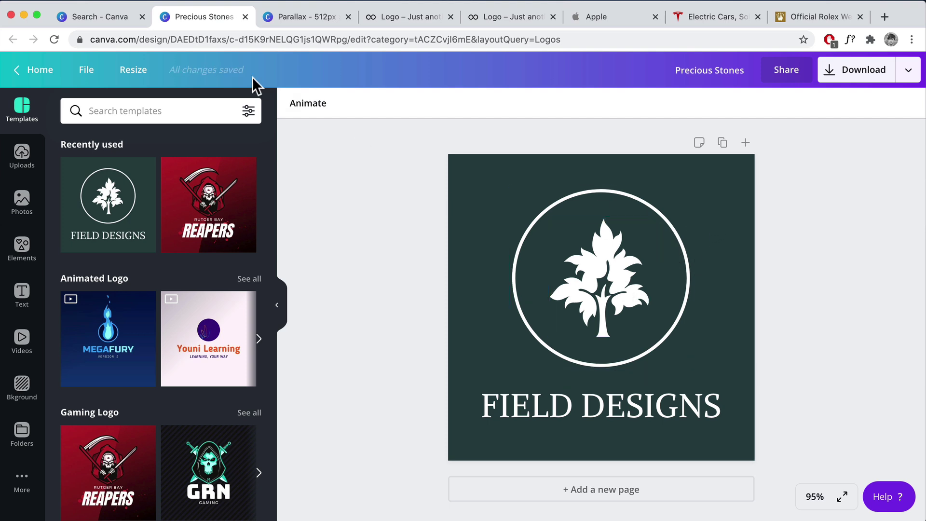
- Resize the Field Designs logo design to a custom size of 500 x 100 px
{"action": "left_click", "coordinate": [133, 72]}
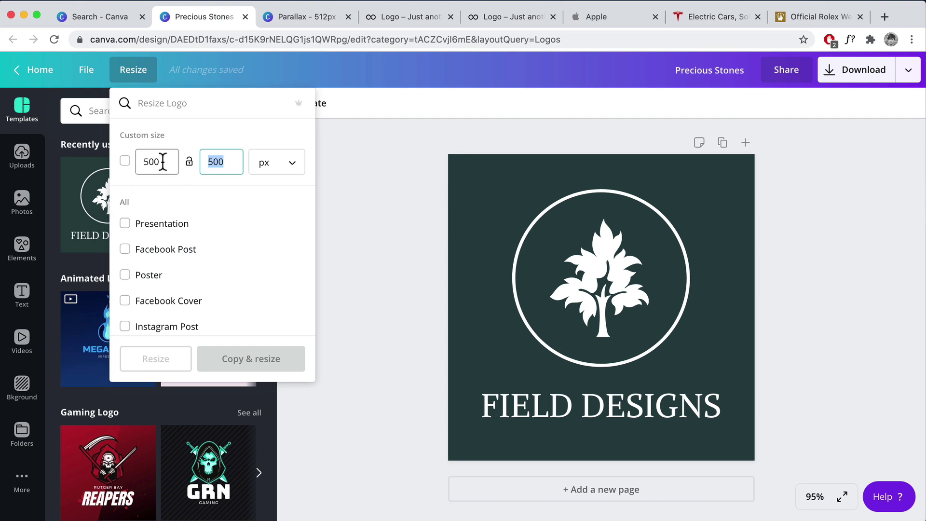
{"action": "type", "text": "100"}
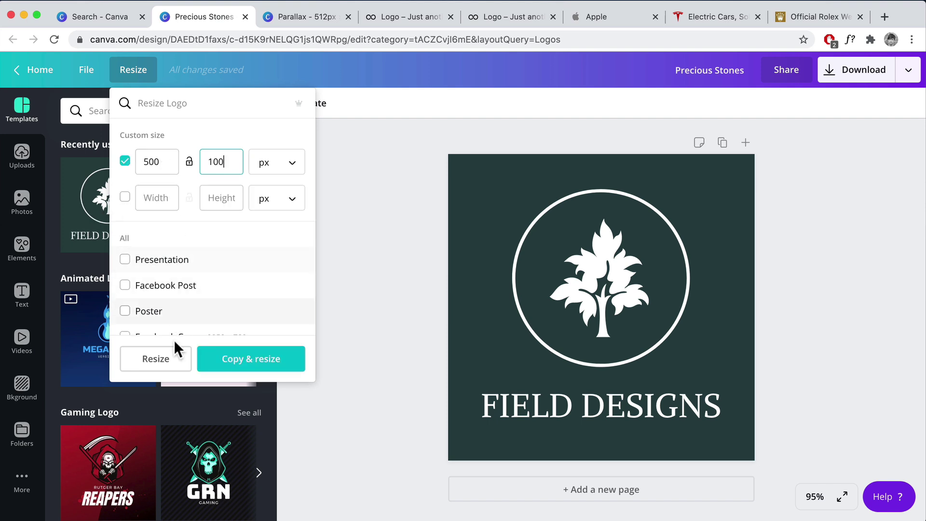
{"action": "left_click", "coordinate": [164, 359]}
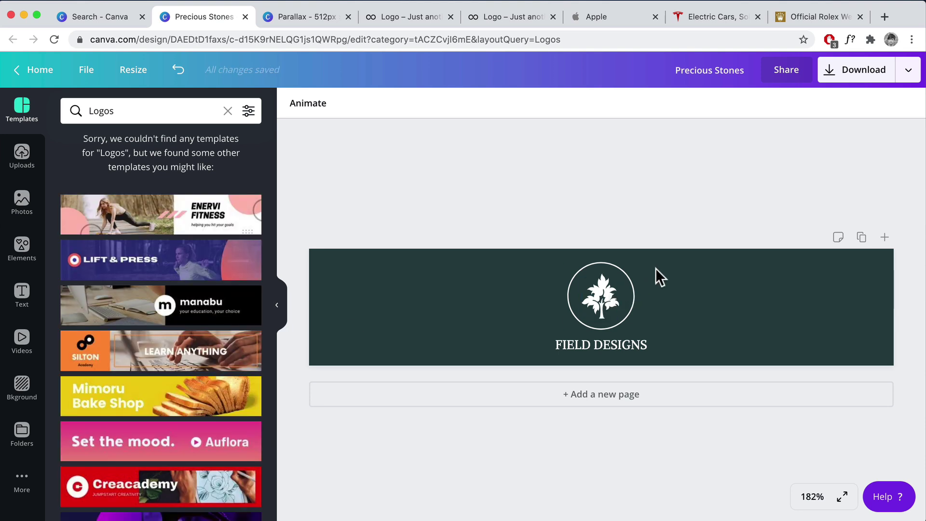
- Move the circled tree emblem to the left end of the banner and enlarge it to nearly the full height, vertically centred
{"action": "left_click", "coordinate": [614, 291]}
{"action": "left_click_drag", "start_coordinate": [604, 289], "coordinate": [373, 299]}
{"action": "left_click_drag", "start_coordinate": [398, 345], "coordinate": [434, 379]}
{"action": "left_click_drag", "start_coordinate": [381, 328], "coordinate": [384, 314]}
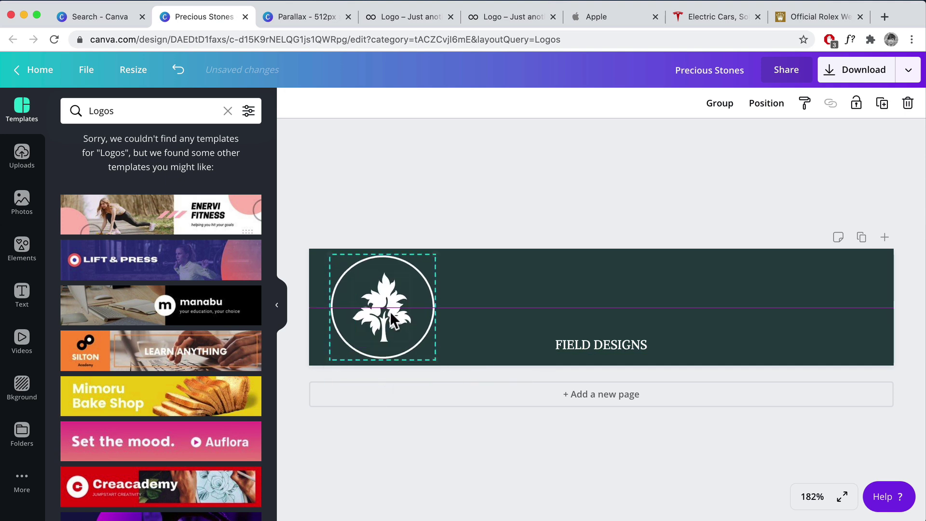
- Enlarge the "FIELD DESIGNS" text to about size 38.3 and place it vertically centred beside the tree emblem
{"action": "left_click_drag", "start_coordinate": [630, 345], "coordinate": [885, 365]}
{"action": "left_click_drag", "start_coordinate": [791, 331], "coordinate": [748, 312]}
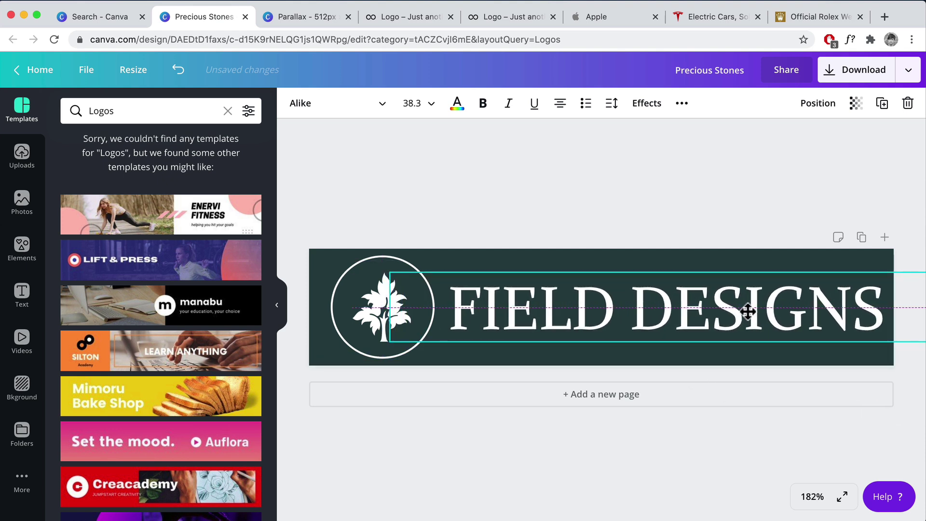
{"action": "left_click", "coordinate": [531, 200]}
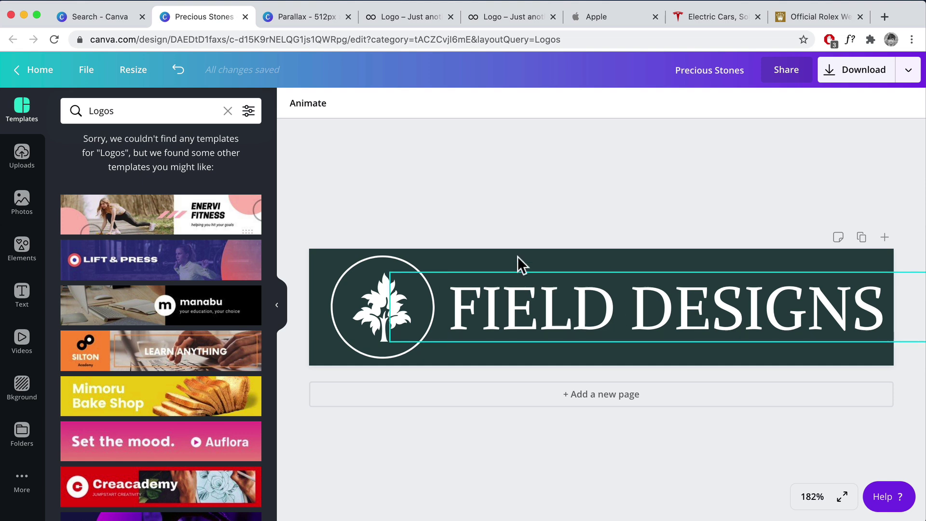
- Select the dark green background and show its colour choices, then check the Parallax site's header logo over the hero image and return to the design
{"action": "left_click", "coordinate": [462, 256]}
{"action": "left_click", "coordinate": [295, 104]}
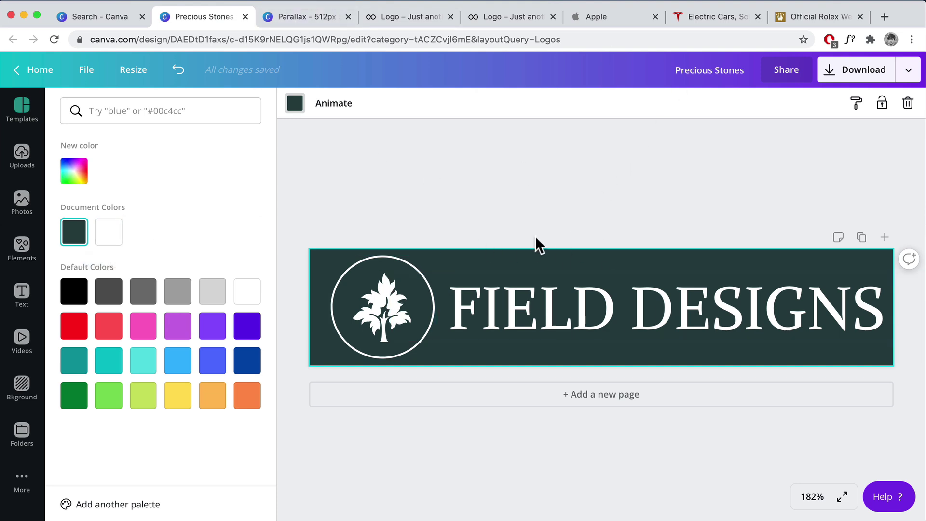
{"action": "left_click", "coordinate": [395, 17]}
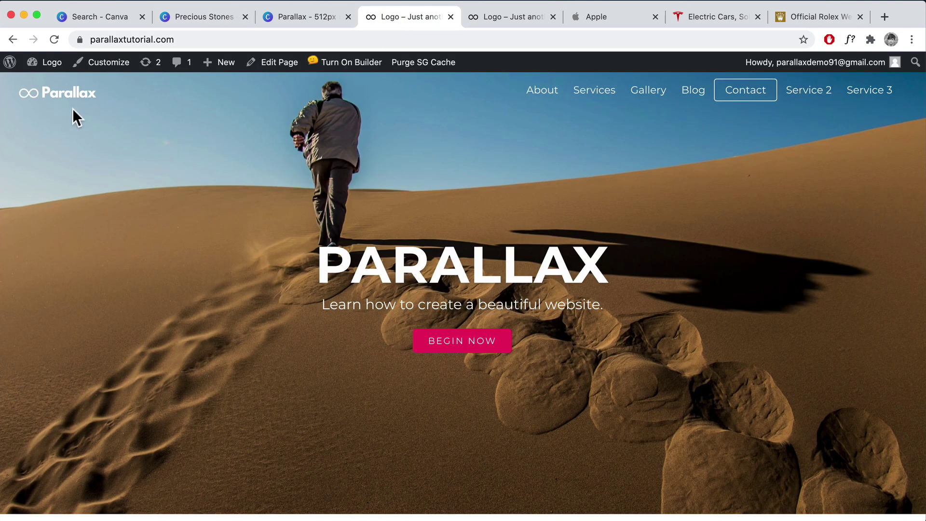
{"action": "scroll", "coordinate": [58, 105], "scroll_direction": "down", "scroll_amount": 2}
{"action": "scroll", "coordinate": [53, 120], "scroll_direction": "up", "scroll_amount": 2}
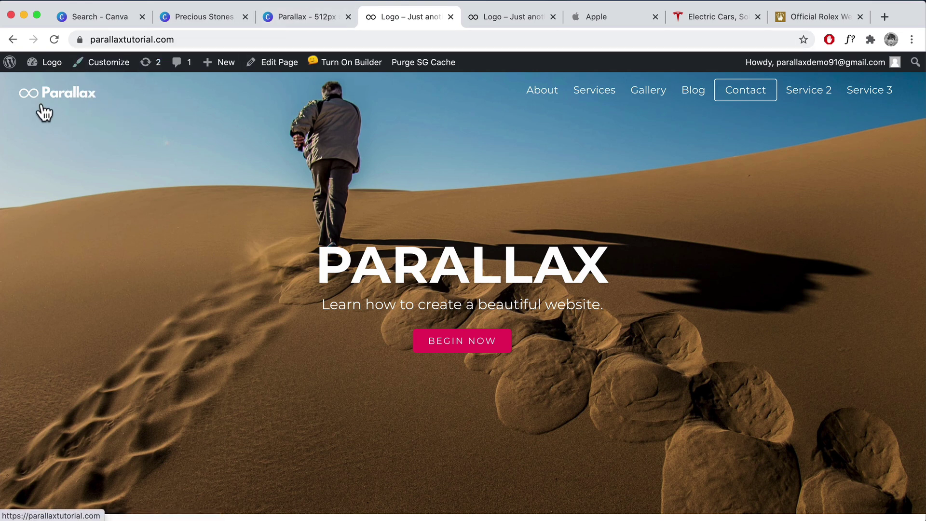
{"action": "left_click", "coordinate": [196, 18]}
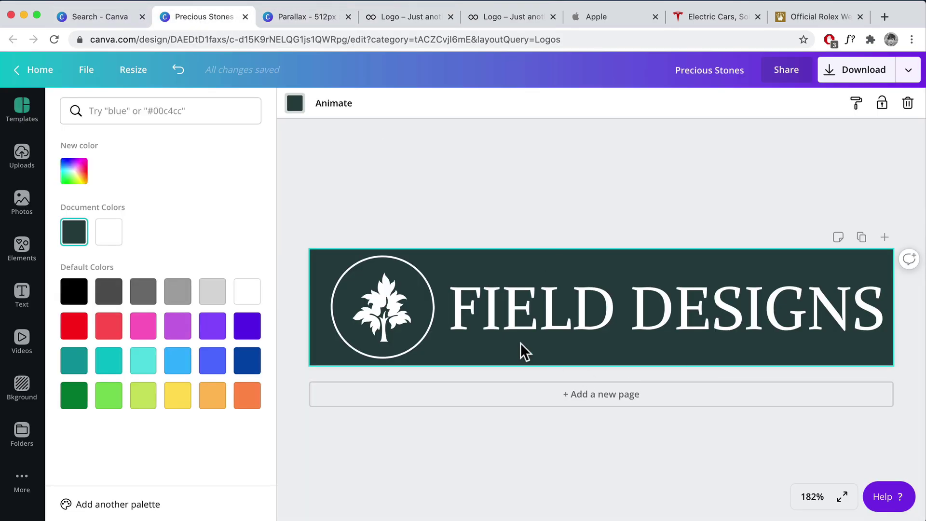
- Change the design's background colour from the document colours to white
{"action": "left_click", "coordinate": [294, 103]}
{"action": "left_click", "coordinate": [295, 102]}
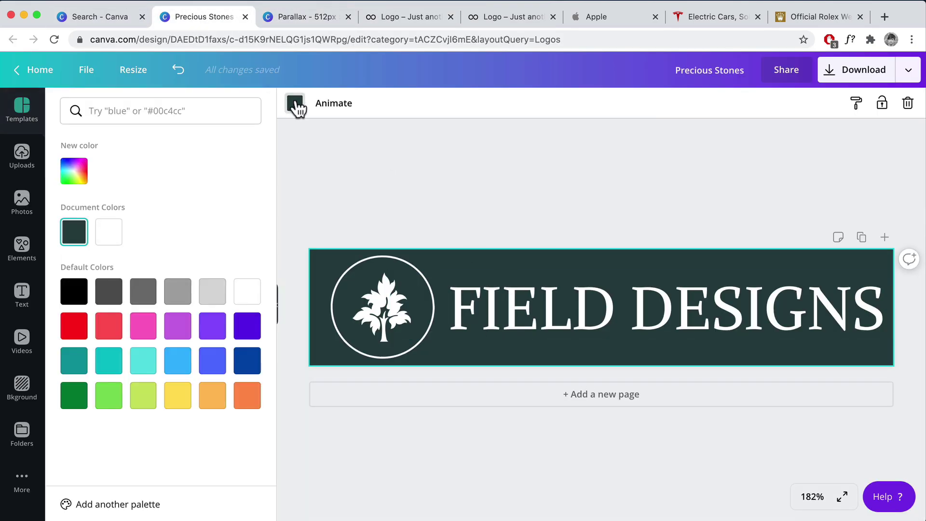
{"action": "left_click", "coordinate": [115, 232]}
- Recolour the "FIELD DESIGNS" text with the document's dark green
{"action": "left_click", "coordinate": [625, 296]}
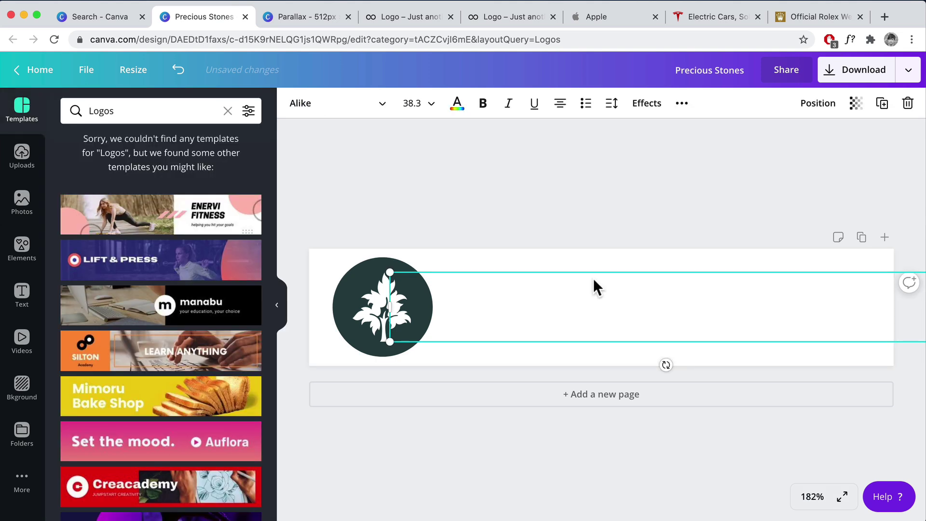
{"action": "left_click", "coordinate": [456, 103]}
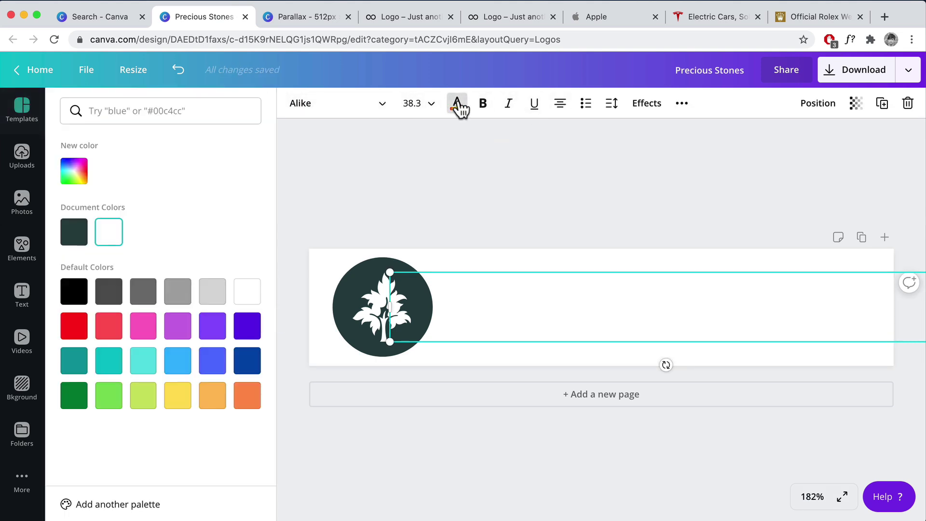
{"action": "left_click", "coordinate": [75, 233]}
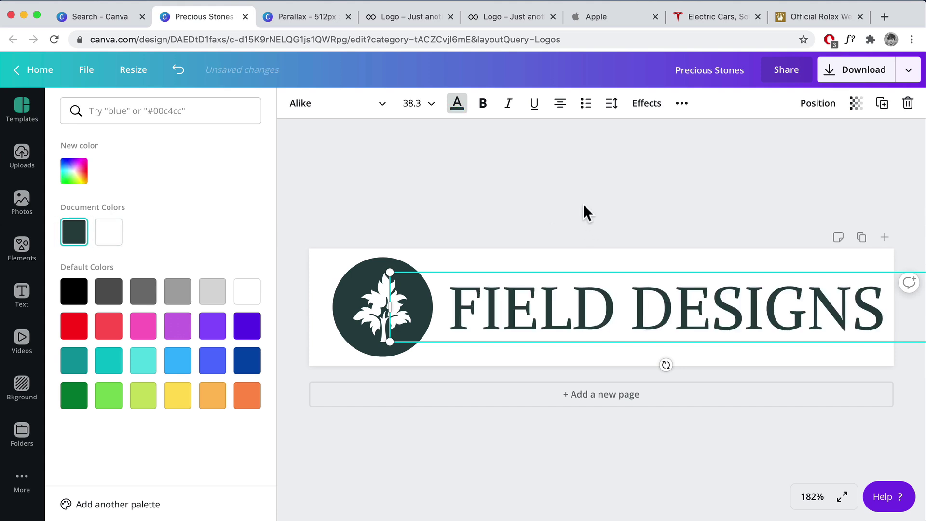
{"action": "key", "text": "Escape"}
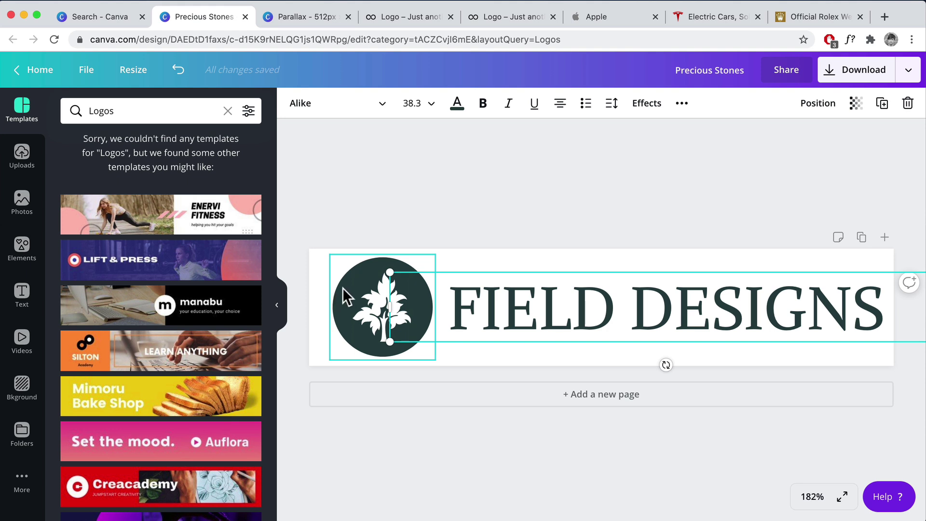
- Change the dark green fill of the circle behind the tree to white
{"action": "left_click", "coordinate": [342, 288]}
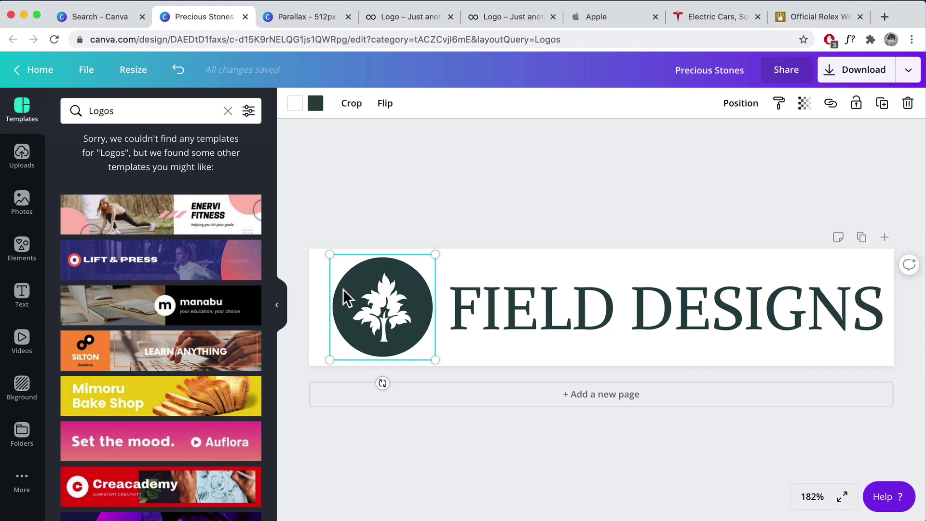
{"action": "left_click", "coordinate": [317, 105]}
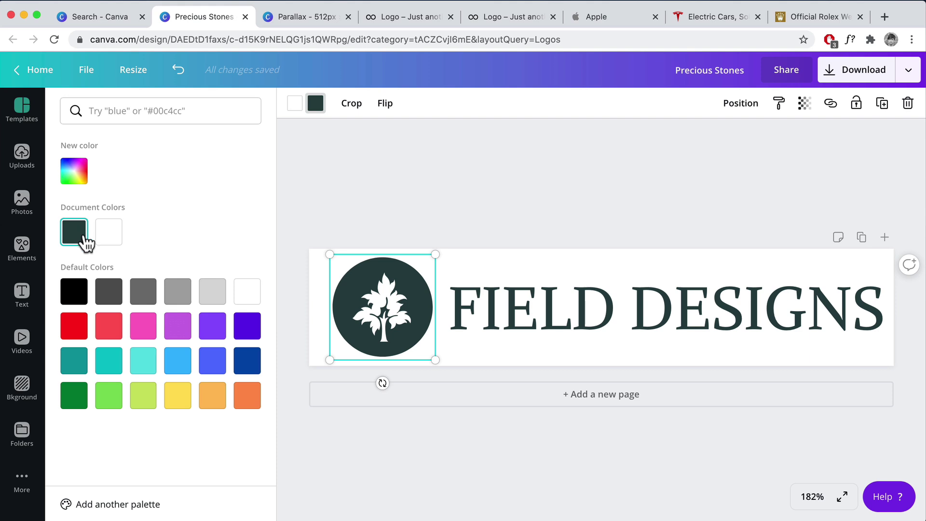
{"action": "left_click", "coordinate": [108, 233]}
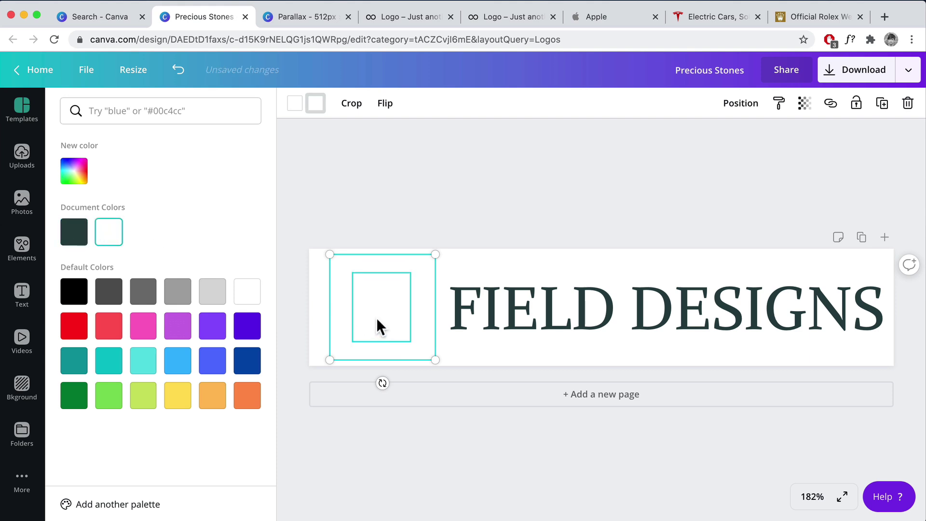
- Recolour both the leaves and the trunk of the tree with the document's dark green
{"action": "left_click", "coordinate": [376, 303]}
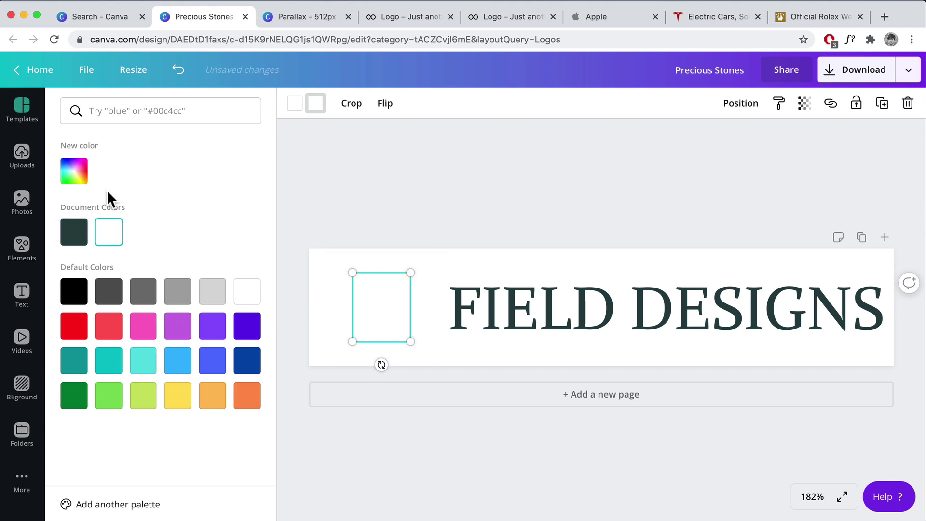
{"action": "left_click", "coordinate": [73, 233]}
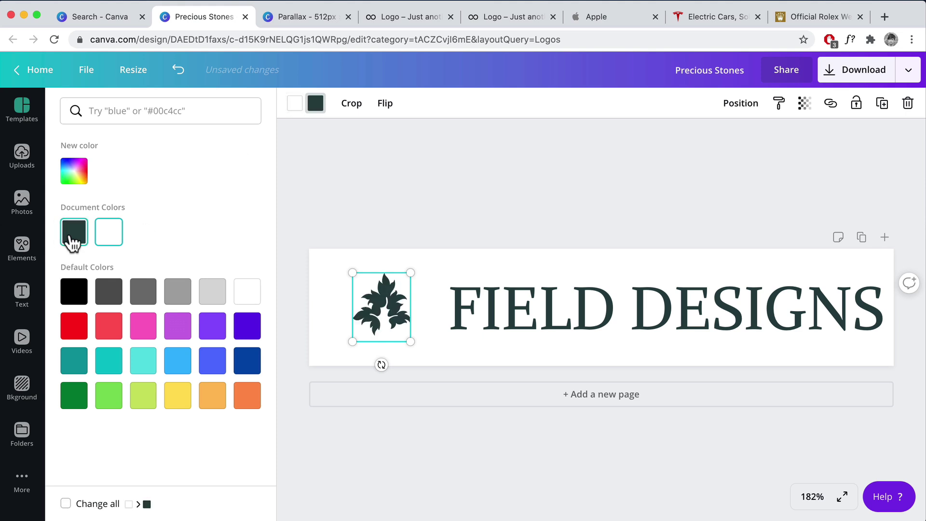
{"action": "left_click", "coordinate": [296, 103]}
{"action": "left_click", "coordinate": [74, 232]}
{"action": "key", "text": "Escape"}
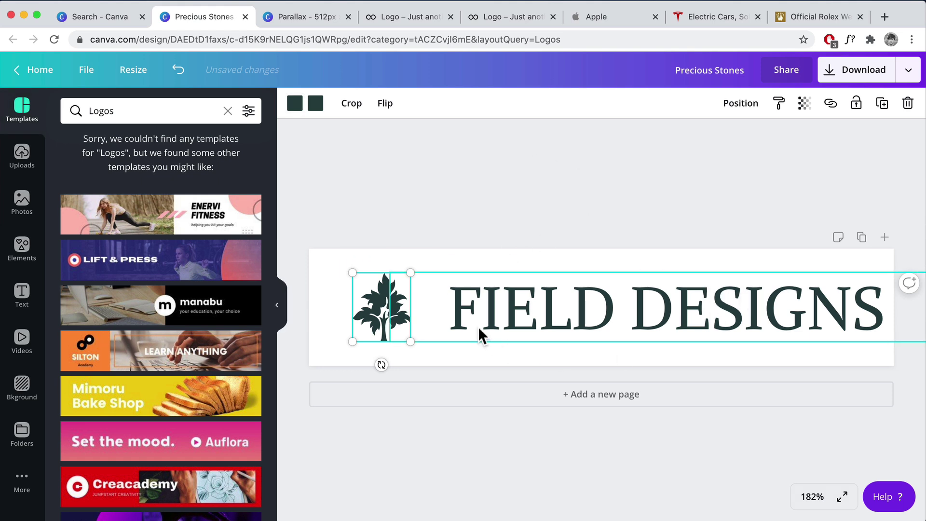
- Fill the white circle behind the tree with black, then delete the circle from the design
{"action": "left_click", "coordinate": [343, 289]}
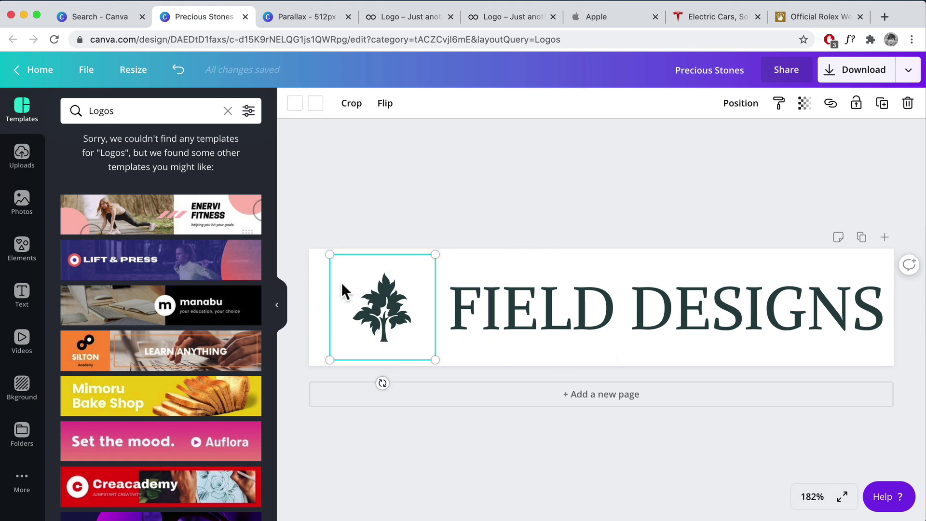
{"action": "left_click", "coordinate": [316, 104]}
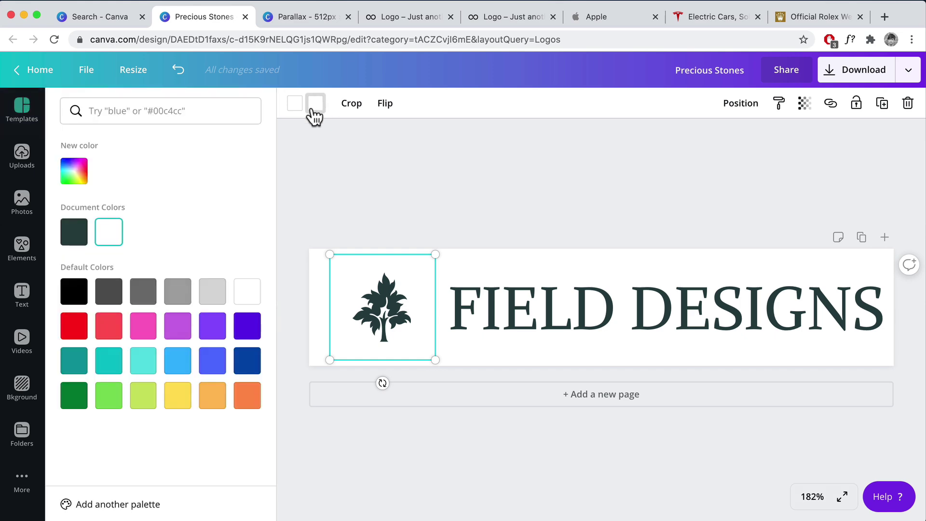
{"action": "left_click", "coordinate": [74, 292]}
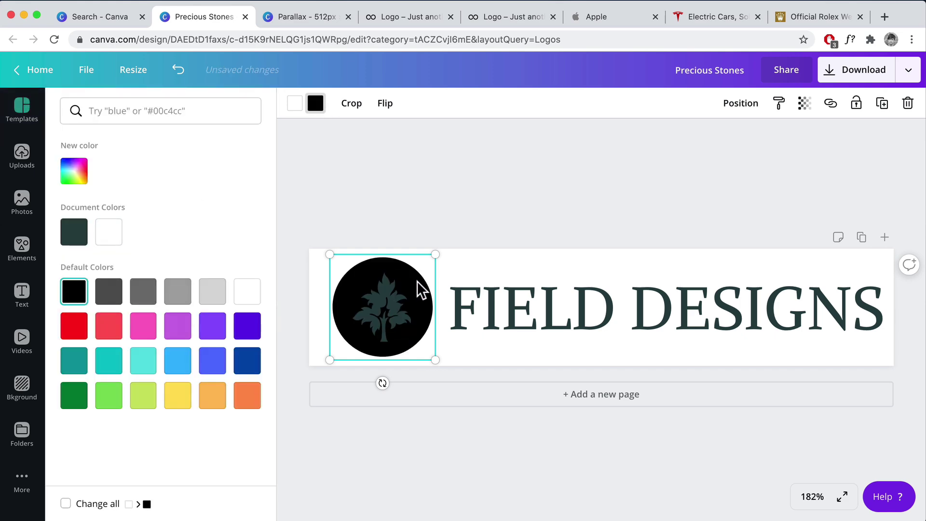
{"action": "key", "text": "Delete"}
- Shift the tree and the "FIELD DESIGNS" text left, and enlarge the text slightly to size 39.1
{"action": "left_click_drag", "start_coordinate": [373, 300], "coordinate": [352, 300]}
{"action": "left_click_drag", "start_coordinate": [546, 311], "coordinate": [518, 311]}
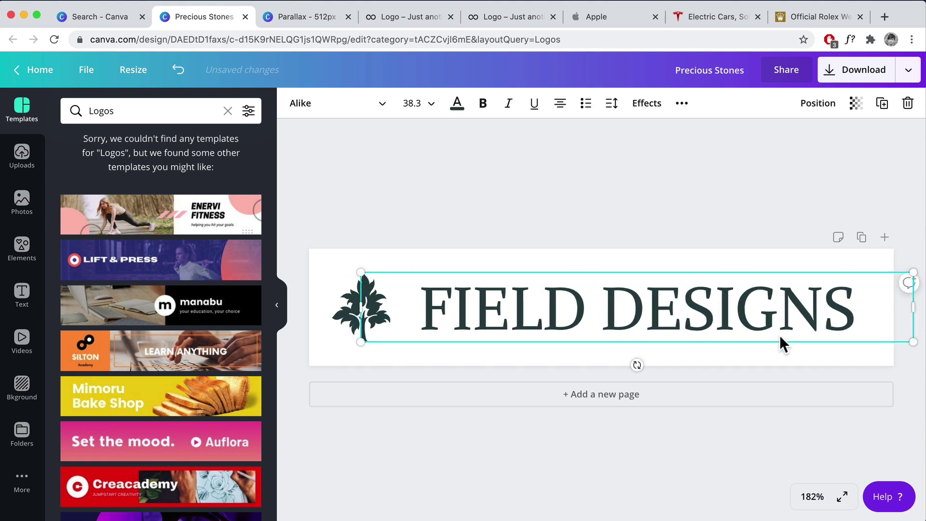
{"action": "left_click_drag", "start_coordinate": [912, 340], "coordinate": [922, 341]}
{"action": "left_click_drag", "start_coordinate": [754, 303], "coordinate": [753, 302]}
{"action": "left_click", "coordinate": [610, 196]}
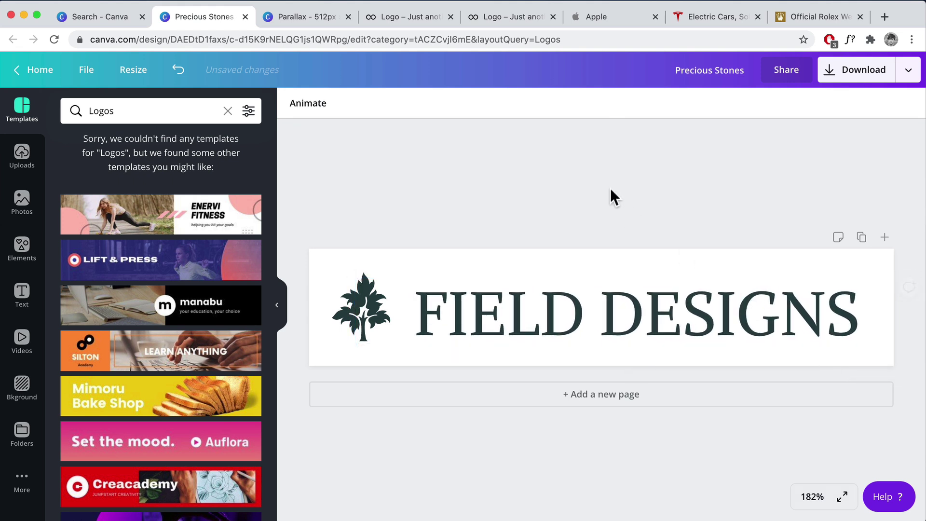
- Enlarge the tree slightly, lower it a little, and nudge the "FIELD DESIGNS" text to the right
{"action": "left_click", "coordinate": [375, 303]}
{"action": "left_click_drag", "start_coordinate": [387, 272], "coordinate": [371, 299]}
{"action": "left_click", "coordinate": [446, 212]}
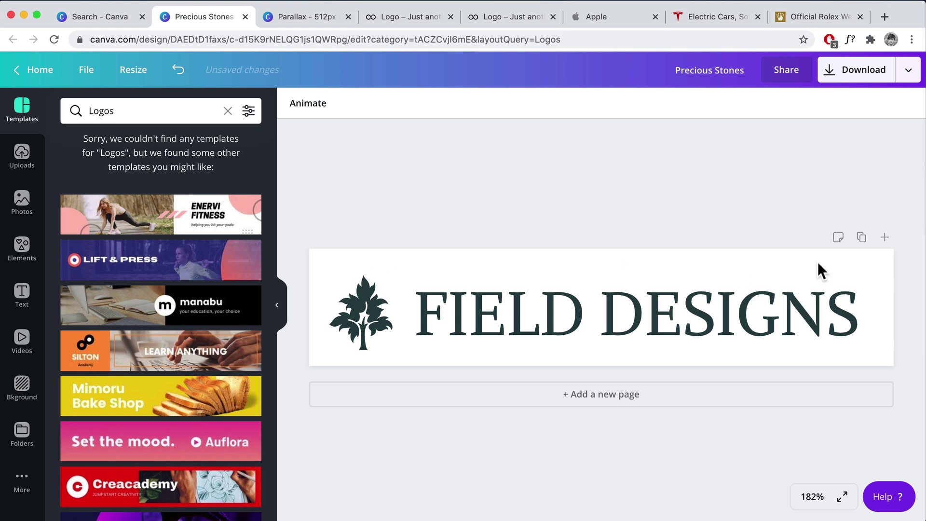
{"action": "left_click_drag", "start_coordinate": [816, 310], "coordinate": [819, 305]}
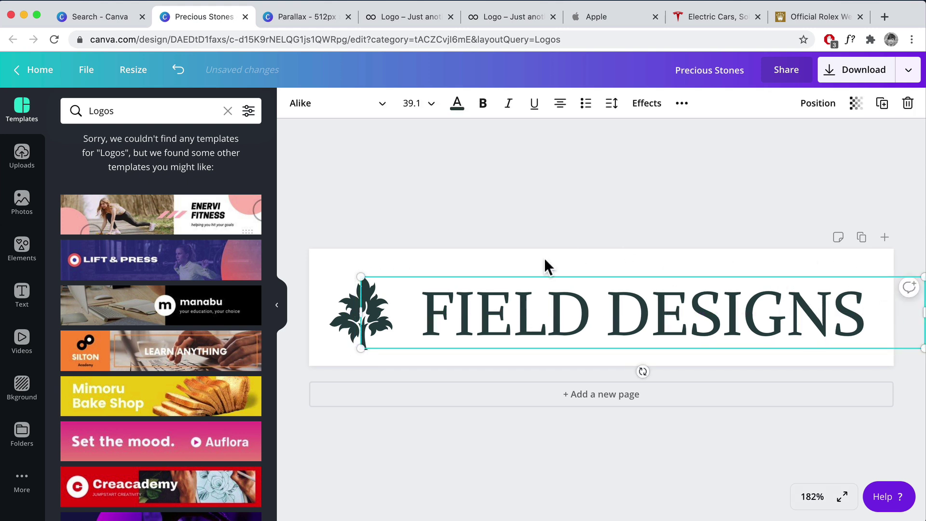
{"action": "left_click", "coordinate": [414, 227]}
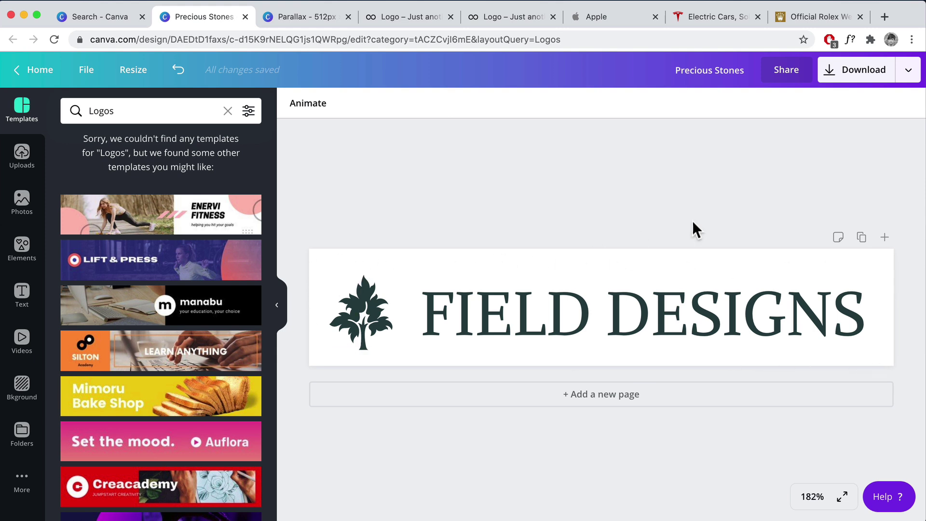
- Shrink the "FIELD DESIGNS" text to size 27.5 and place it close beside the tree
{"action": "left_click", "coordinate": [611, 279]}
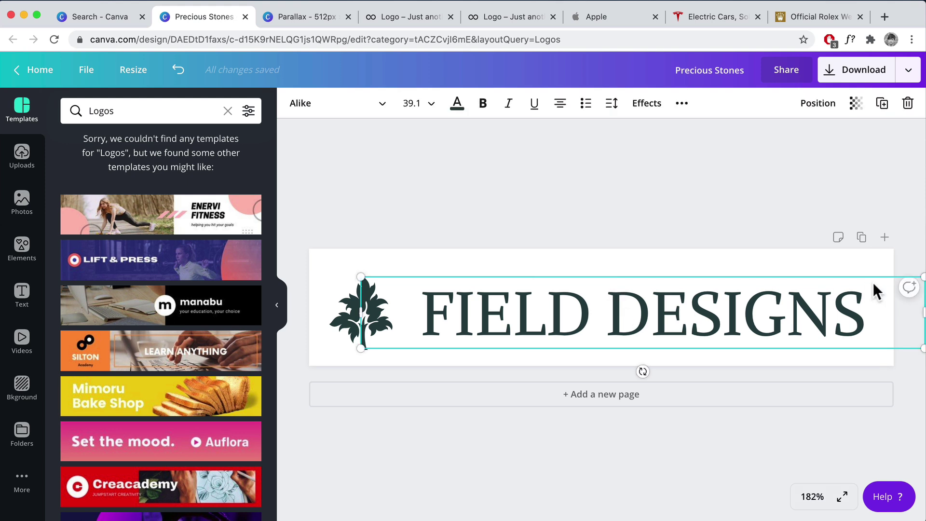
{"action": "left_click_drag", "start_coordinate": [920, 277], "coordinate": [756, 304]}
{"action": "left_click_drag", "start_coordinate": [624, 314], "coordinate": [629, 310]}
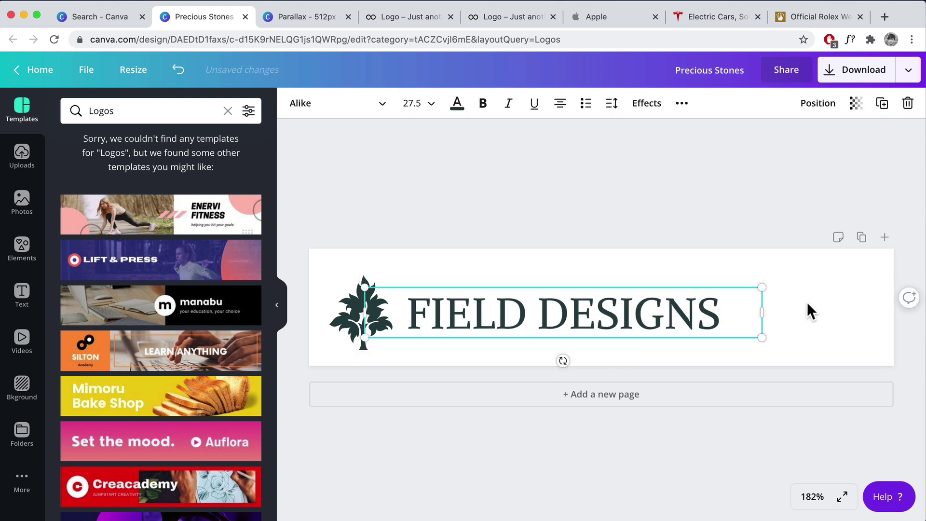
{"action": "left_click", "coordinate": [622, 162]}
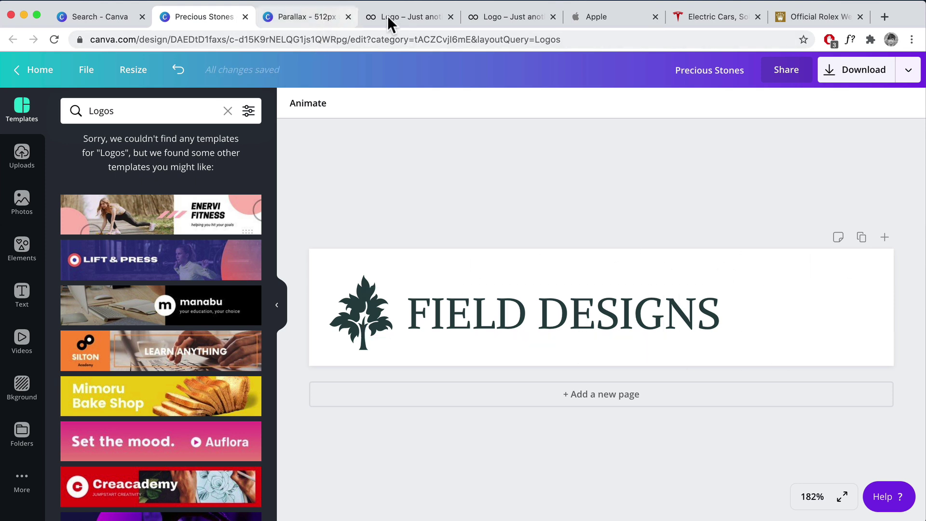
- Enlarge the "FIELD DESIGNS" text to size 40.3 so it fills the banner width, and nudge the tree slightly upward
{"action": "left_click", "coordinate": [629, 321]}
{"action": "left_click_drag", "start_coordinate": [762, 338], "coordinate": [916, 381]}
{"action": "left_click_drag", "start_coordinate": [744, 331], "coordinate": [717, 318]}
{"action": "left_click_drag", "start_coordinate": [910, 352], "coordinate": [921, 357]}
{"action": "left_click_drag", "start_coordinate": [744, 330], "coordinate": [739, 322]}
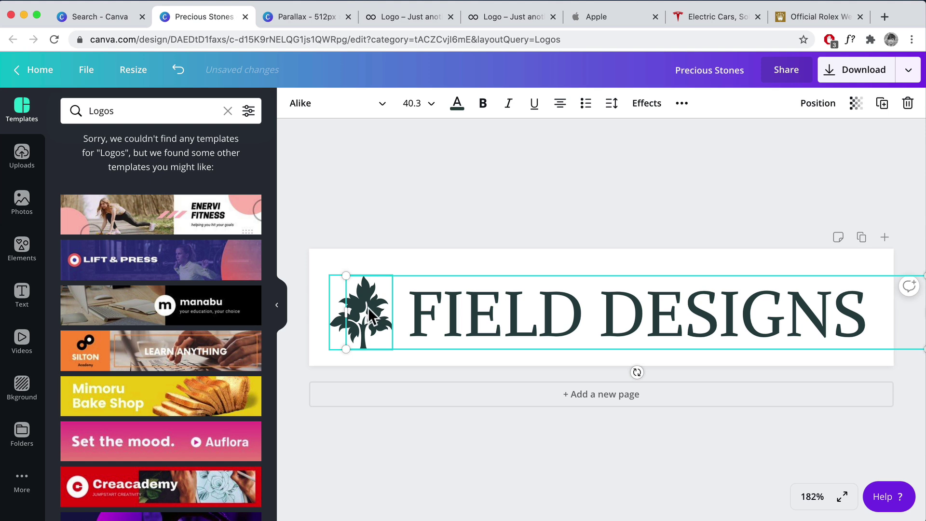
{"action": "left_click_drag", "start_coordinate": [361, 314], "coordinate": [361, 307]}
{"action": "left_click", "coordinate": [392, 265]}
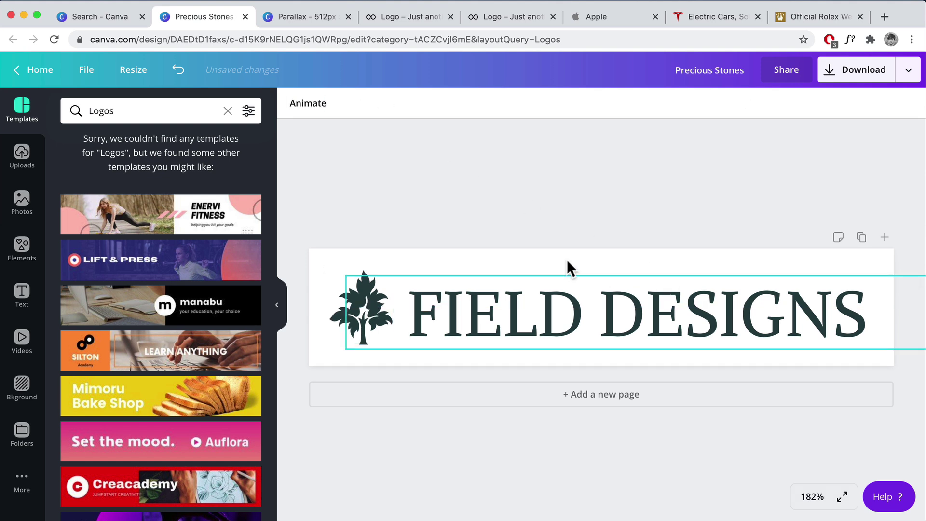
- Resize the logo design to 500 x 70 px
{"action": "left_click", "coordinate": [131, 77]}
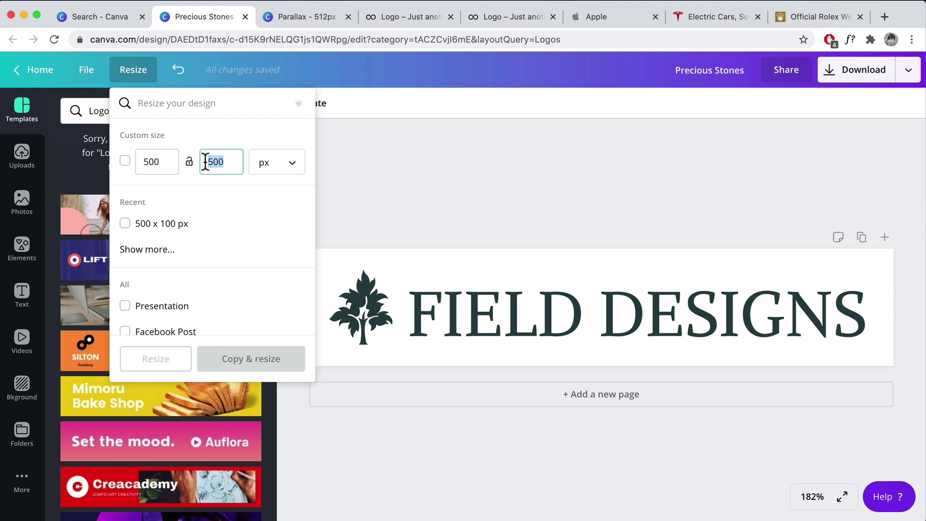
{"action": "type", "text": "70"}
{"action": "left_click", "coordinate": [156, 358]}
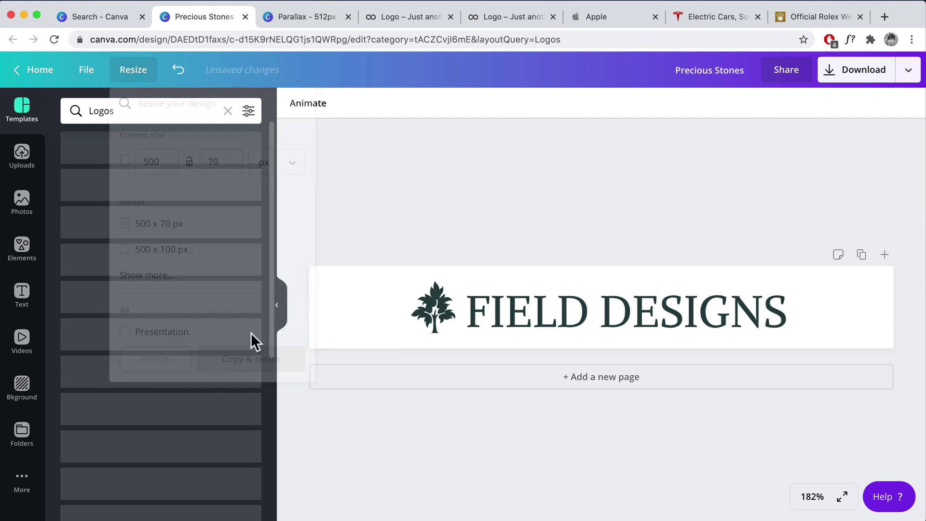
- Move the tree to the banner's left end and enlarge the "FIELD DESIGNS" text beside it to size 40.9, filling the width
{"action": "left_click_drag", "start_coordinate": [432, 306], "coordinate": [350, 301]}
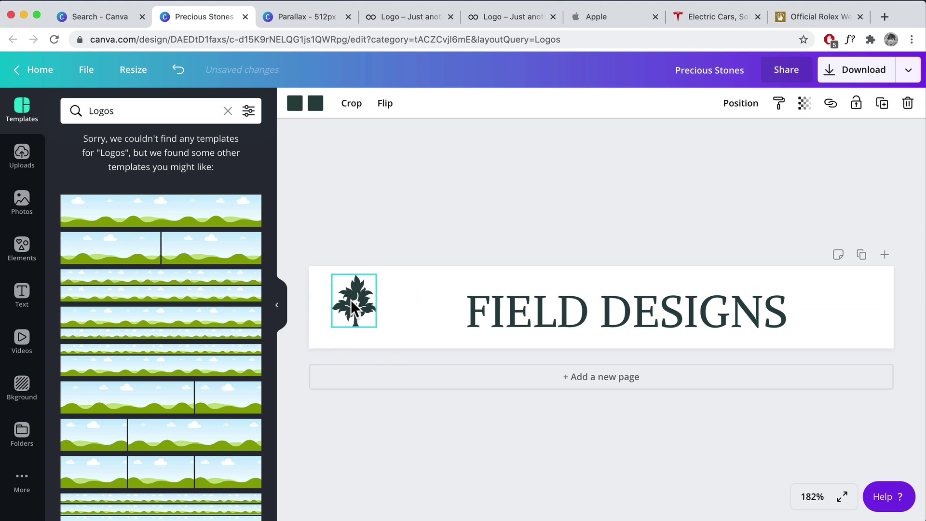
{"action": "left_click_drag", "start_coordinate": [373, 334], "coordinate": [384, 342]}
{"action": "left_click_drag", "start_coordinate": [563, 321], "coordinate": [503, 314]}
{"action": "left_click_drag", "start_coordinate": [769, 335], "coordinate": [922, 356]}
{"action": "left_click_drag", "start_coordinate": [795, 319], "coordinate": [771, 310]}
{"action": "left_click_drag", "start_coordinate": [909, 351], "coordinate": [924, 357]}
{"action": "left_click_drag", "start_coordinate": [777, 317], "coordinate": [772, 310]}
{"action": "left_click_drag", "start_coordinate": [353, 304], "coordinate": [353, 300]}
{"action": "left_click", "coordinate": [711, 242]}
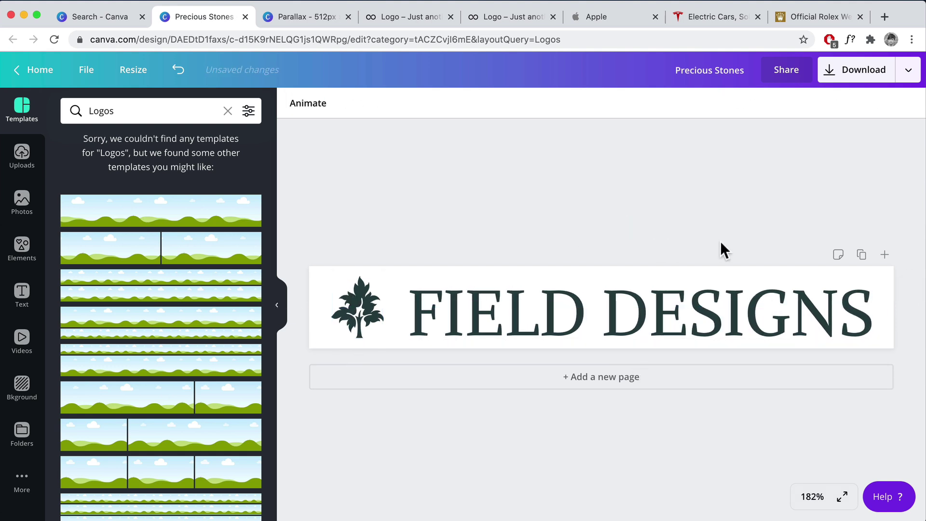
- Enlarge the tree so it nearly fills the banner's height, and nudge it slightly left
{"action": "left_click", "coordinate": [357, 307]}
{"action": "left_click_drag", "start_coordinate": [382, 270], "coordinate": [392, 266]}
{"action": "left_click_drag", "start_coordinate": [364, 300], "coordinate": [362, 302]}
{"action": "left_click", "coordinate": [393, 236]}
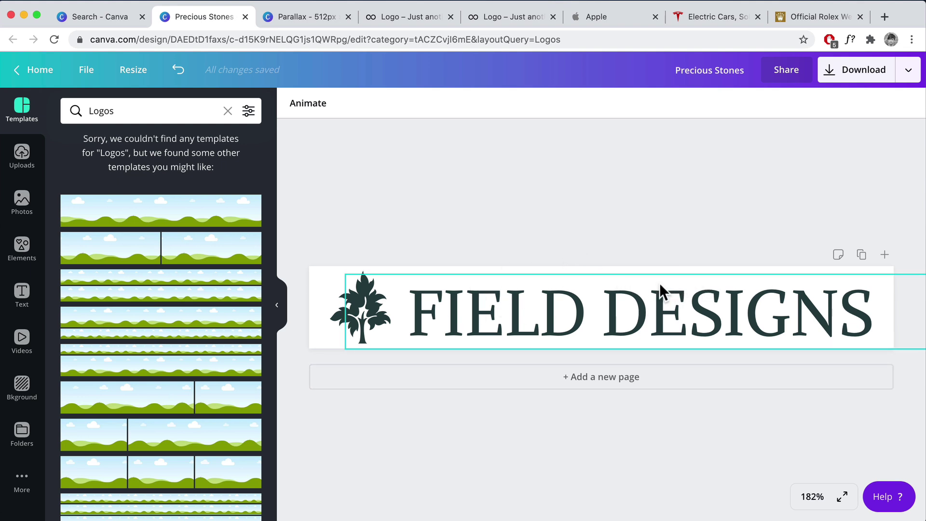
- Download the dark green logo as a PNG with transparent background, saved under the name Precious Stones
{"action": "left_click", "coordinate": [883, 75]}
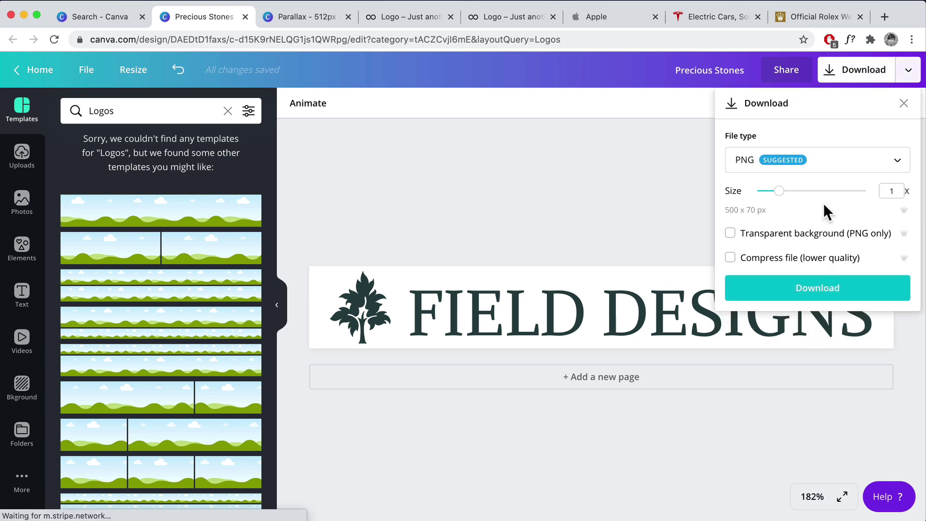
{"action": "left_click", "coordinate": [767, 243]}
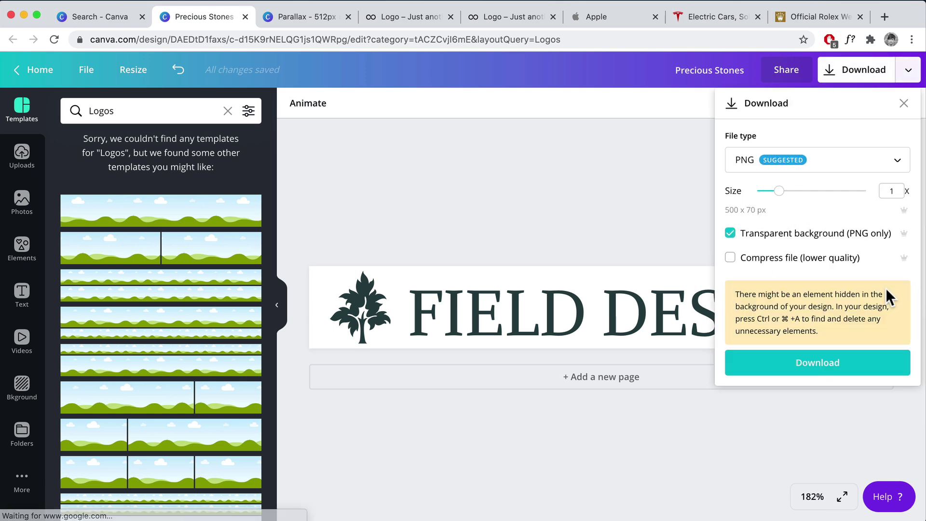
{"action": "left_click", "coordinate": [801, 370]}
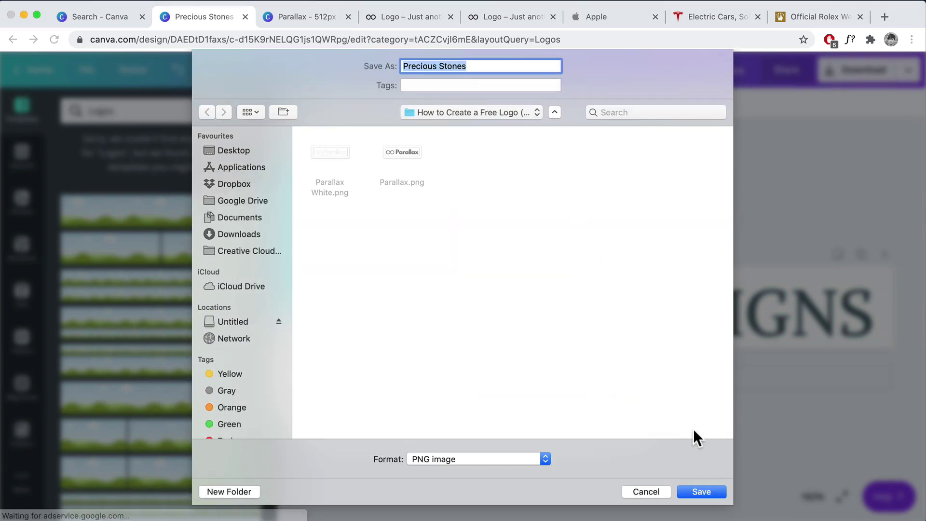
{"action": "left_click", "coordinate": [701, 491]}
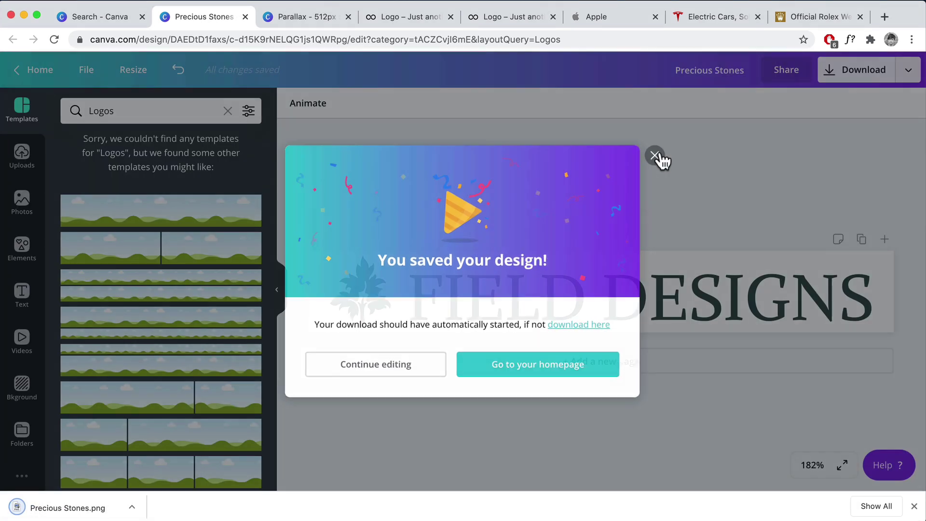
{"action": "left_click", "coordinate": [654, 155]}
- Recolor the "FIELD DESIGNS" text and both colors of the tree to white
{"action": "left_click", "coordinate": [548, 307]}
{"action": "left_click", "coordinate": [456, 103]}
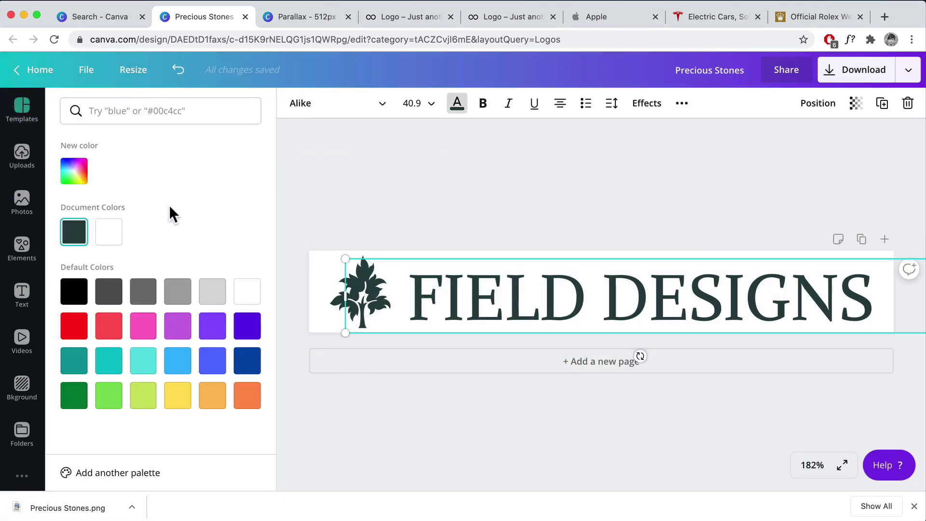
{"action": "left_click", "coordinate": [108, 232]}
{"action": "left_click", "coordinate": [332, 291]}
{"action": "left_click", "coordinate": [315, 103]}
{"action": "left_click", "coordinate": [106, 233]}
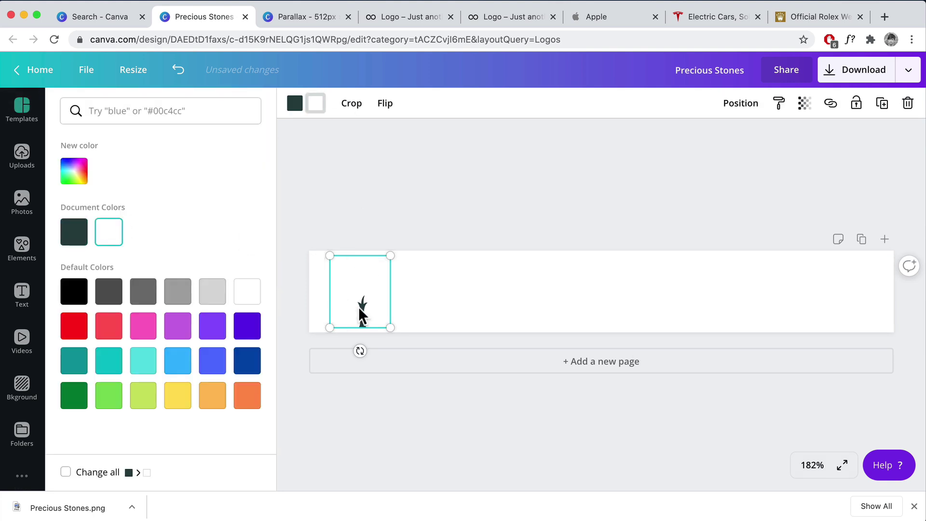
{"action": "left_click", "coordinate": [302, 110]}
{"action": "left_click", "coordinate": [115, 235]}
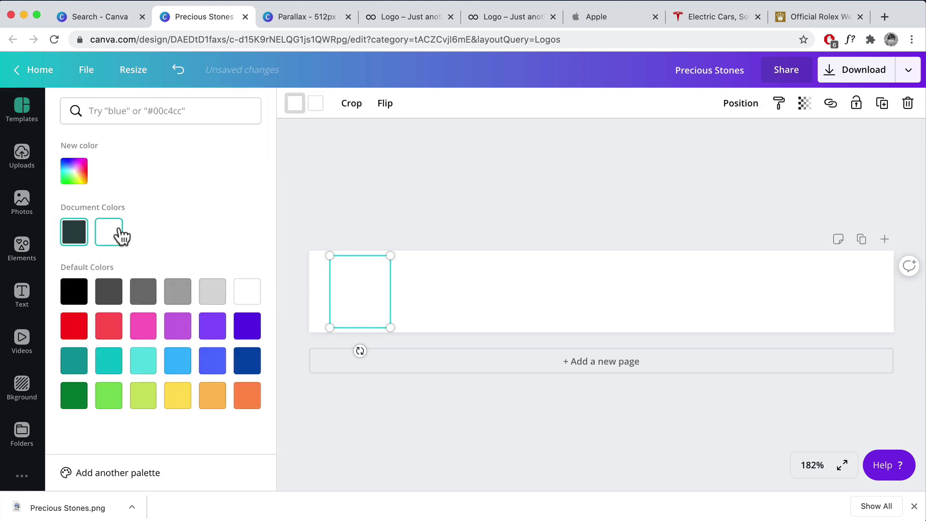
- Download the white logo as a PNG with transparent background, saved as Precious Stones White
{"action": "left_click", "coordinate": [863, 70]}
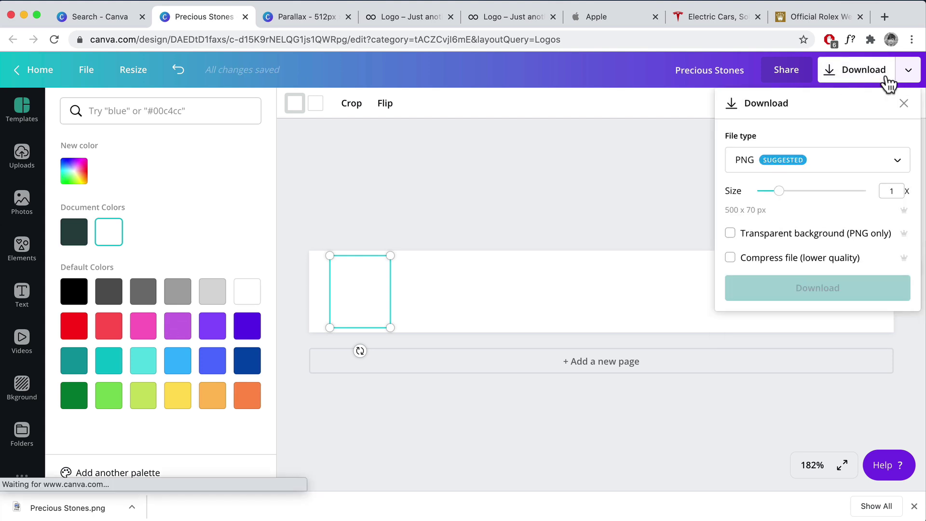
{"action": "left_click", "coordinate": [798, 245]}
{"action": "left_click", "coordinate": [797, 355]}
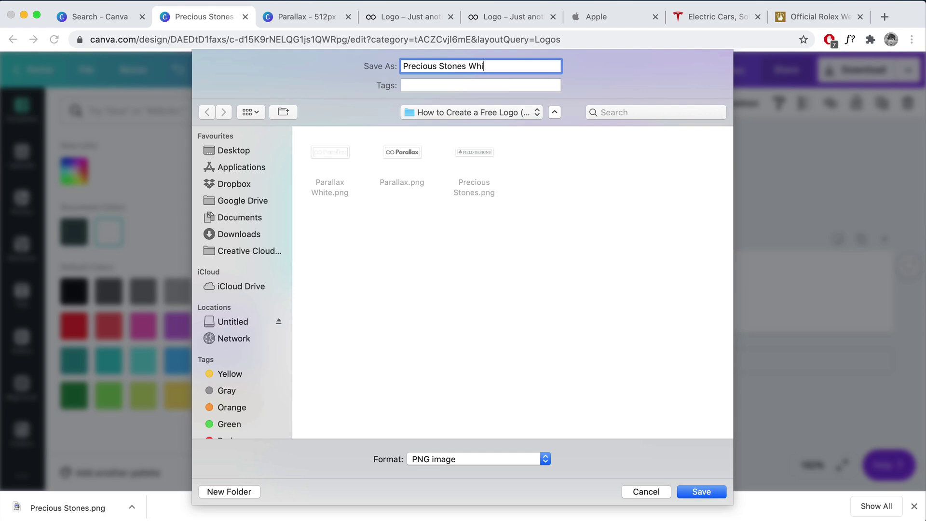
{"action": "left_click", "coordinate": [702, 492]}
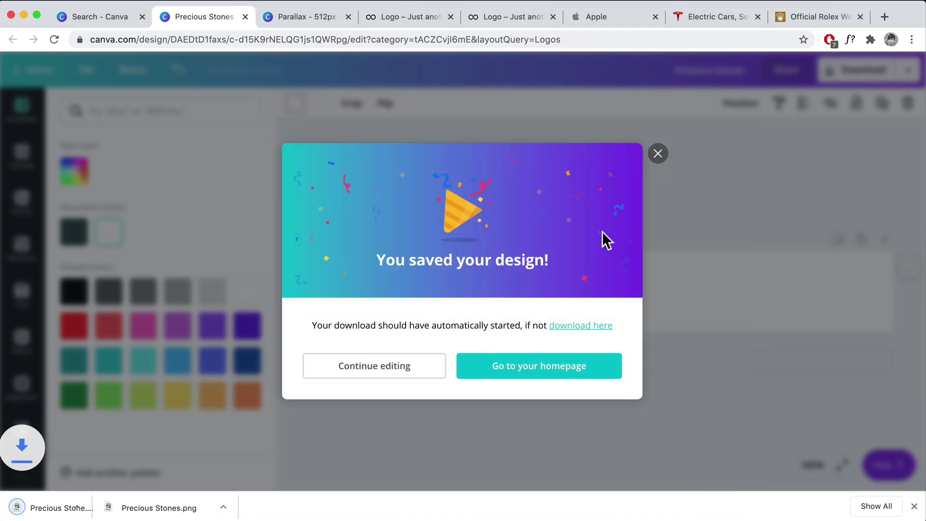
{"action": "left_click", "coordinate": [658, 154]}
- Switch to the WordPress site and open the Site Logo settings under Site Logo & Tagline in the customizer
{"action": "left_click", "coordinate": [301, 20]}
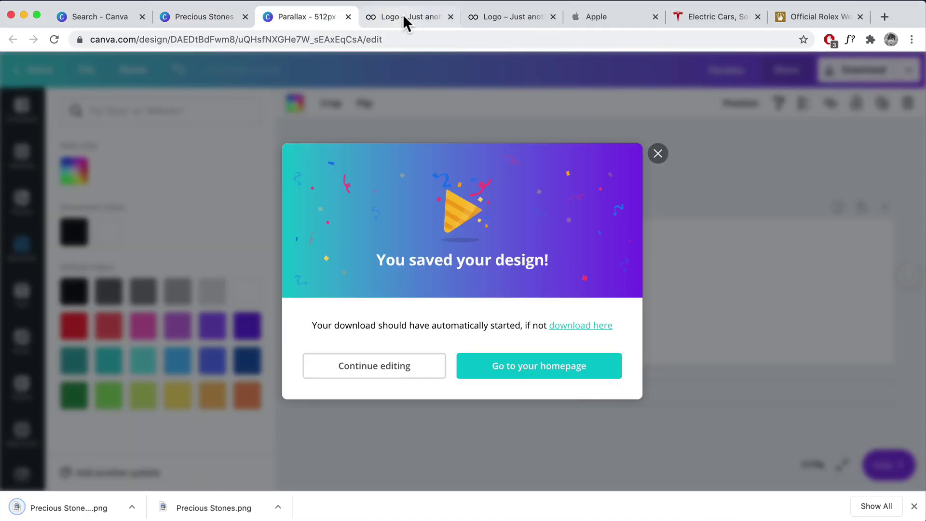
{"action": "left_click", "coordinate": [403, 16]}
{"action": "left_click", "coordinate": [118, 66]}
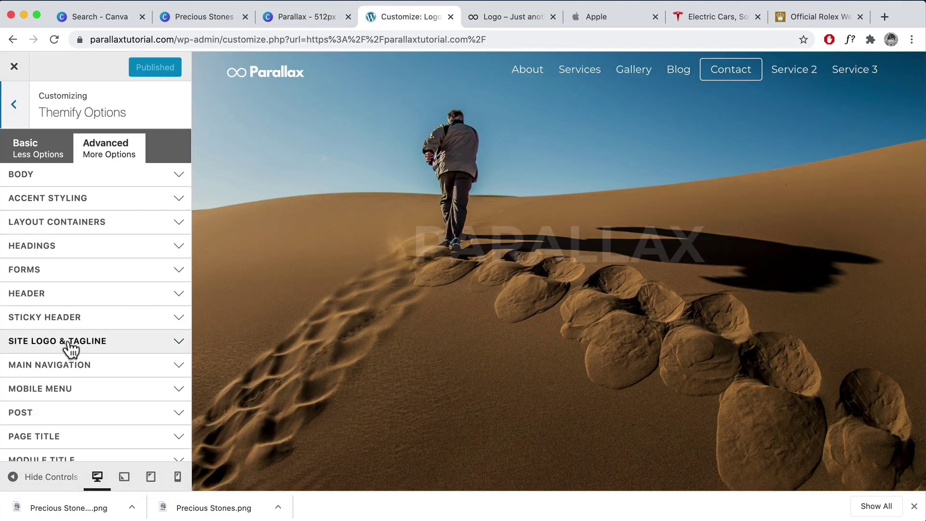
{"action": "left_click", "coordinate": [70, 343]}
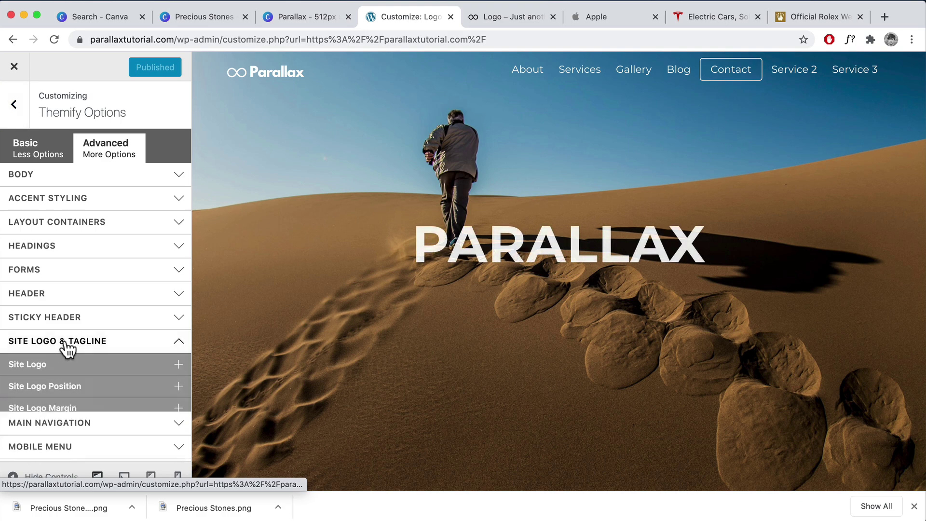
{"action": "left_click", "coordinate": [77, 365]}
{"action": "scroll", "coordinate": [74, 362], "scroll_direction": "down", "scroll_amount": 2}
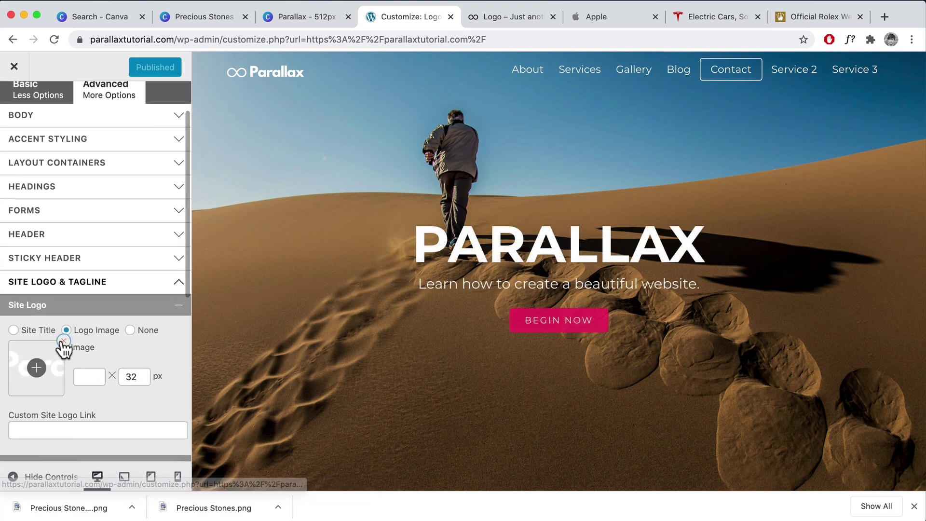
- Upload Precious Stones White.png and insert it as the site logo image
{"action": "left_click", "coordinate": [37, 366]}
{"action": "left_click", "coordinate": [54, 114]}
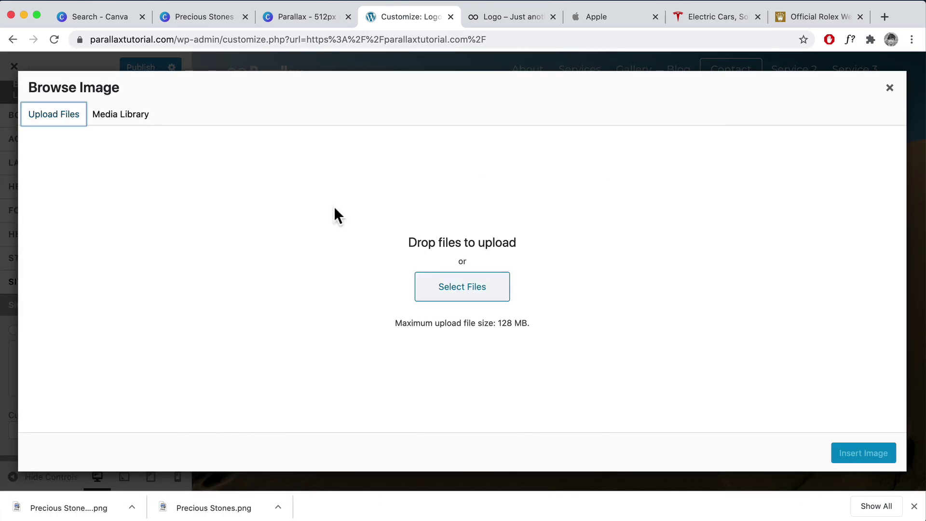
{"action": "left_click", "coordinate": [483, 290]}
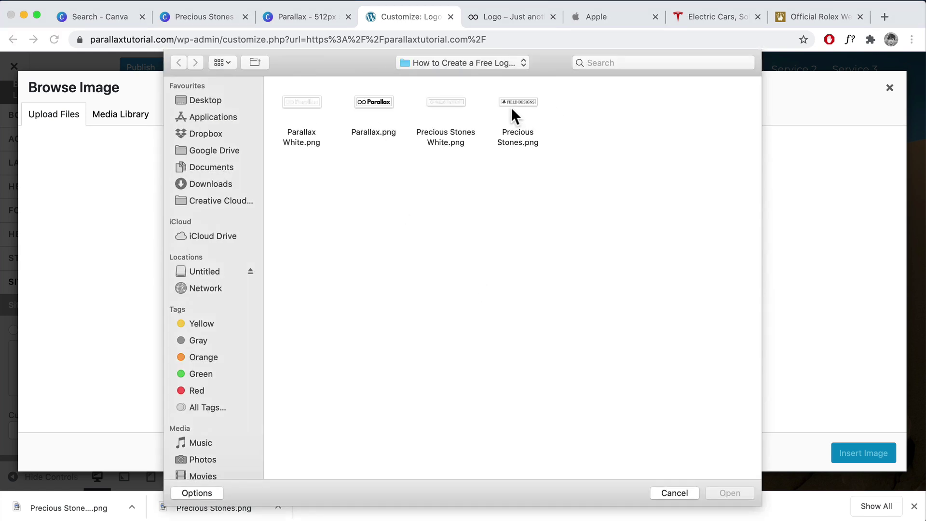
{"action": "left_click", "coordinate": [463, 107]}
{"action": "left_click", "coordinate": [729, 492]}
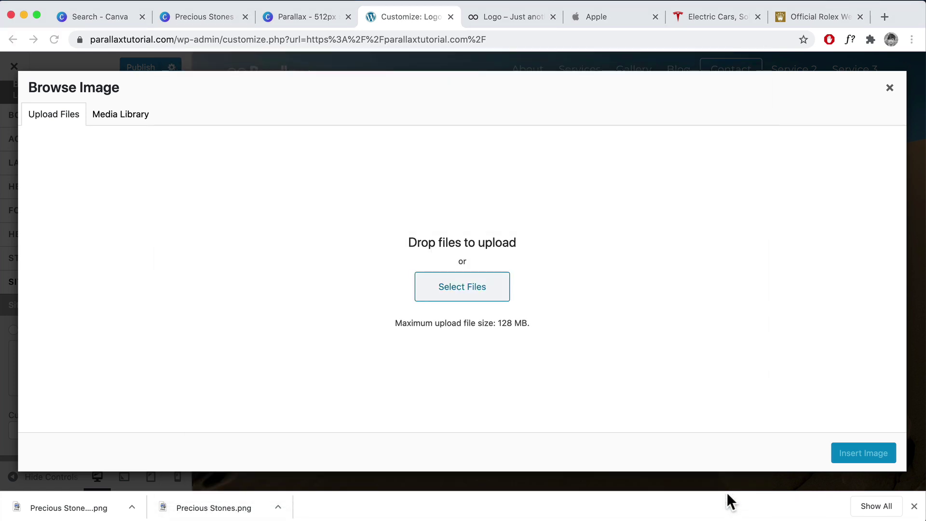
{"action": "left_click", "coordinate": [851, 449]}
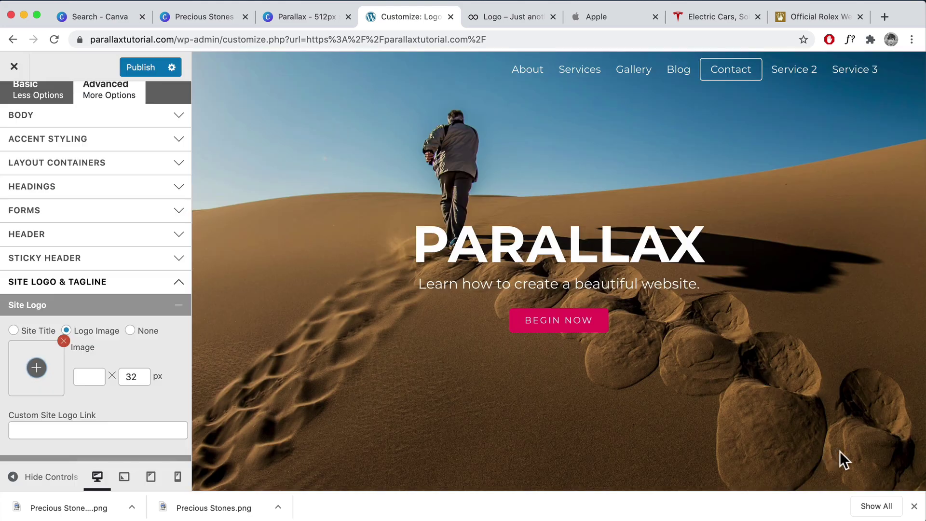
- Set the site logo's height to 30 px and check the header in the page preview
{"action": "scroll", "coordinate": [417, 149], "scroll_direction": "down", "scroll_amount": 10}
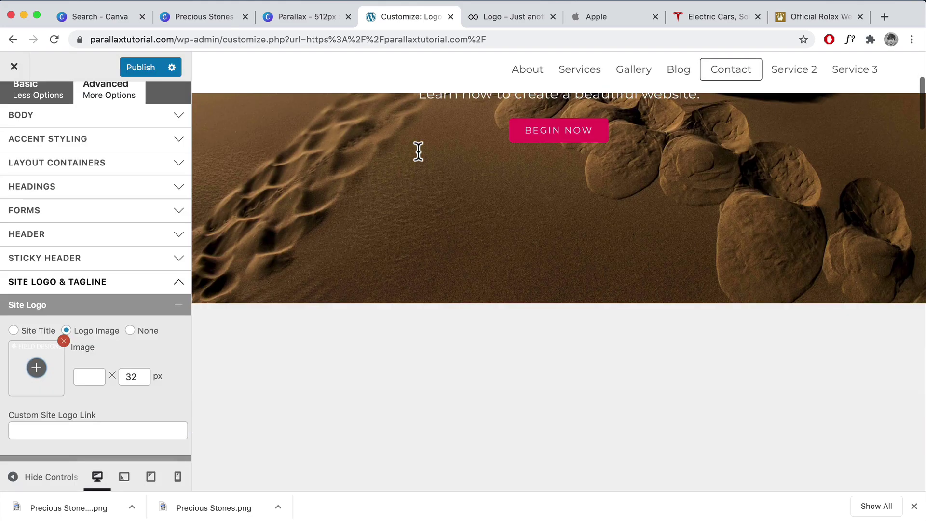
{"action": "scroll", "coordinate": [418, 151], "scroll_direction": "up", "scroll_amount": 10}
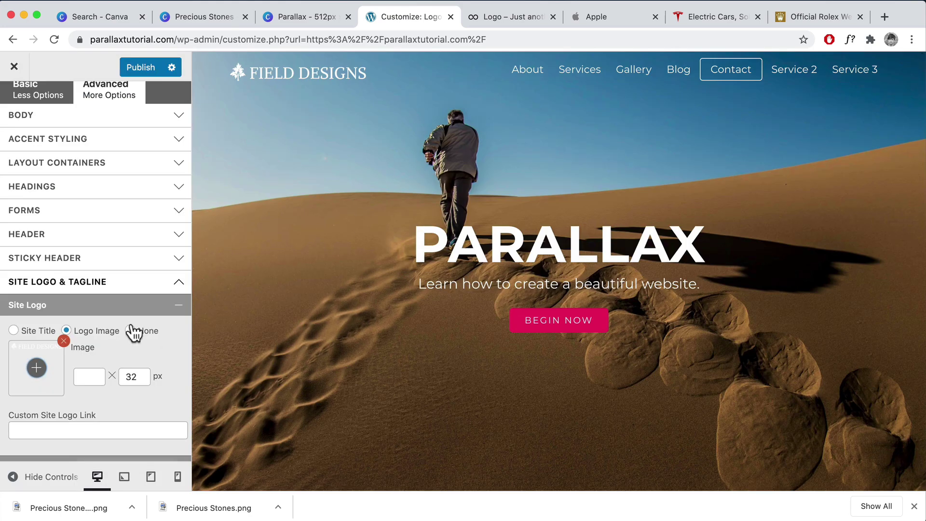
{"action": "key", "text": "Down"}
{"action": "key", "text": "Down"}
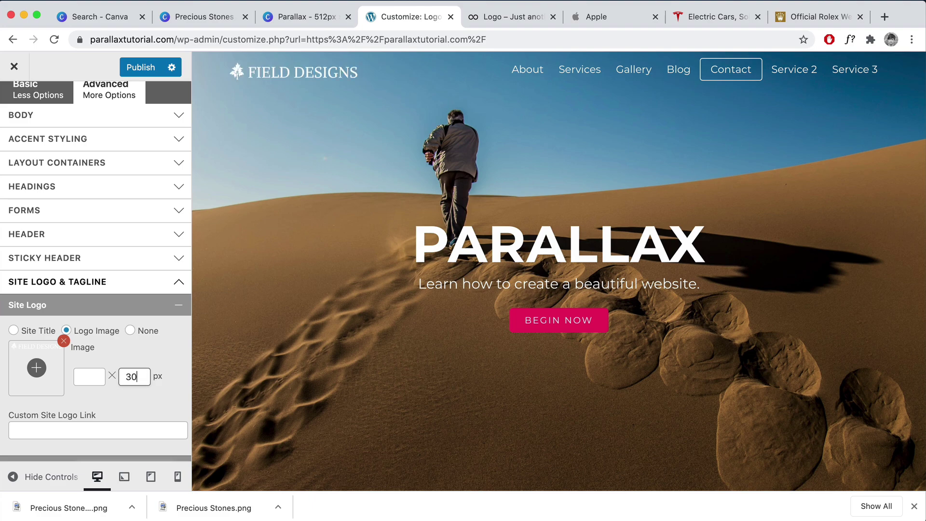
{"action": "scroll", "coordinate": [676, 294], "scroll_direction": "down", "scroll_amount": 10}
{"action": "scroll", "coordinate": [667, 289], "scroll_direction": "up", "scroll_amount": 10}
- Upload Precious Stones.png and insert it as the Sticky Header Logo image
{"action": "left_click", "coordinate": [126, 260]}
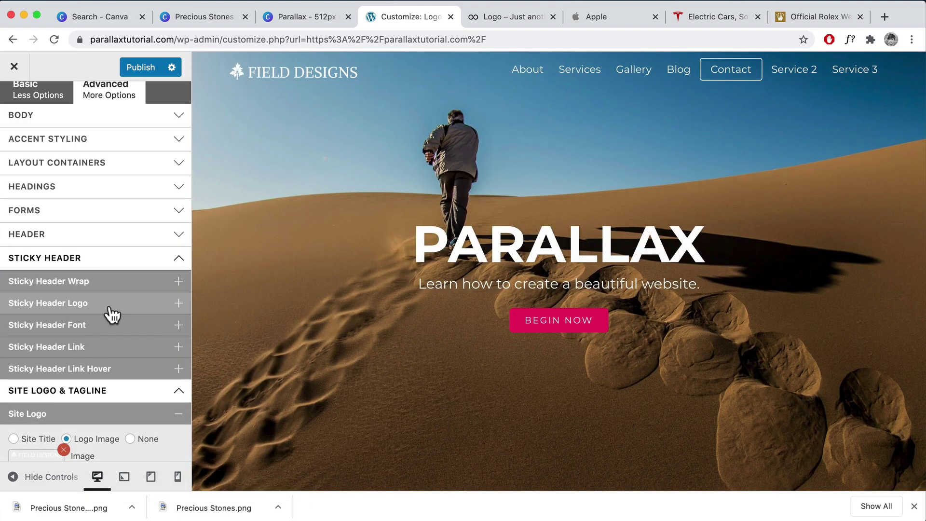
{"action": "left_click", "coordinate": [110, 304]}
{"action": "left_click", "coordinate": [37, 348]}
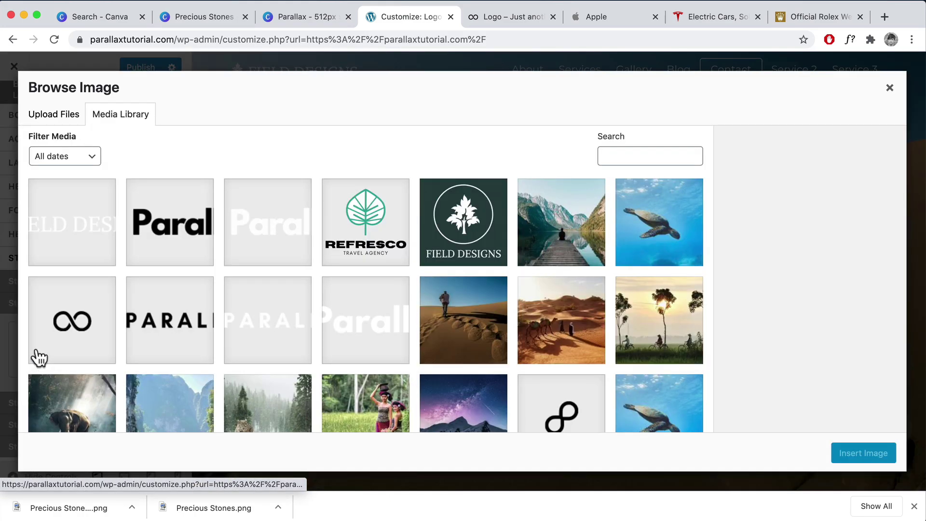
{"action": "left_click", "coordinate": [75, 125]}
{"action": "left_click", "coordinate": [468, 295]}
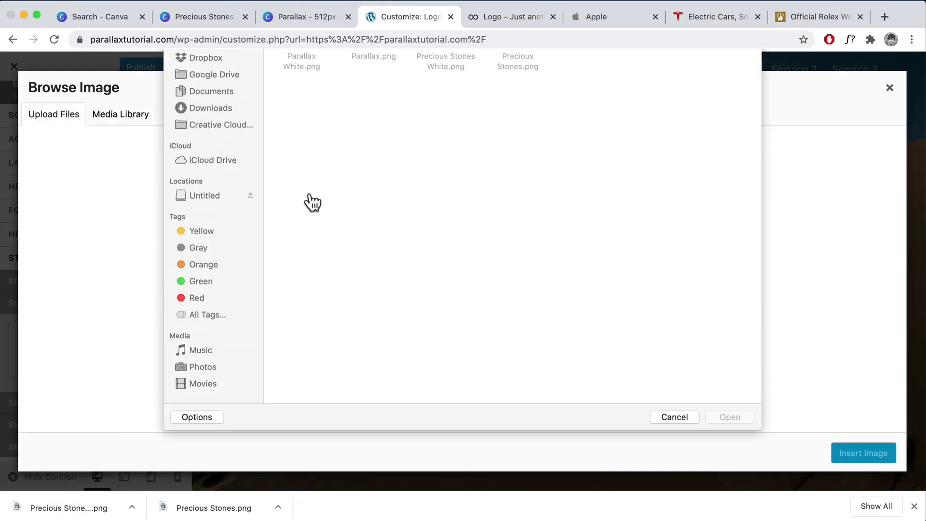
{"action": "left_click", "coordinate": [517, 104]}
{"action": "left_click", "coordinate": [729, 492]}
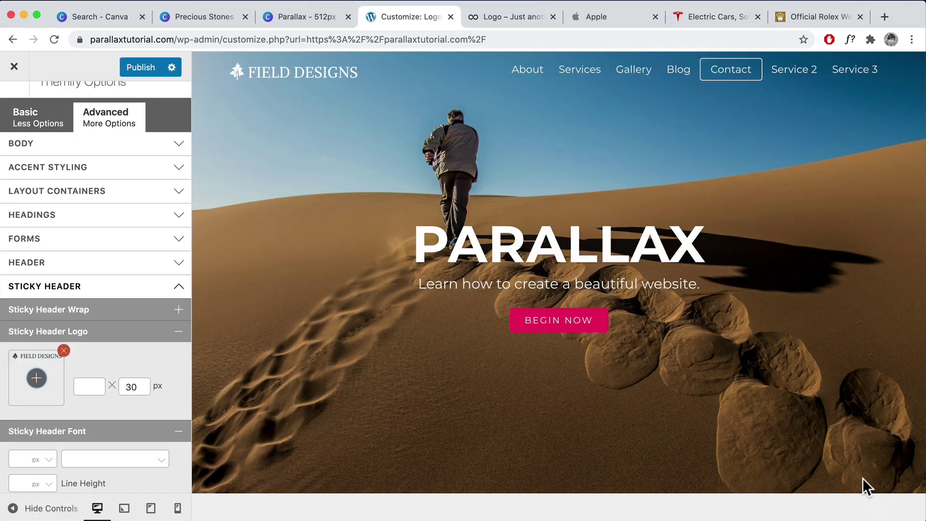
- Publish the logo changes, leave the customizer, and compare the live header and sticky header with the page showing the Refresco logo
{"action": "left_click", "coordinate": [140, 70]}
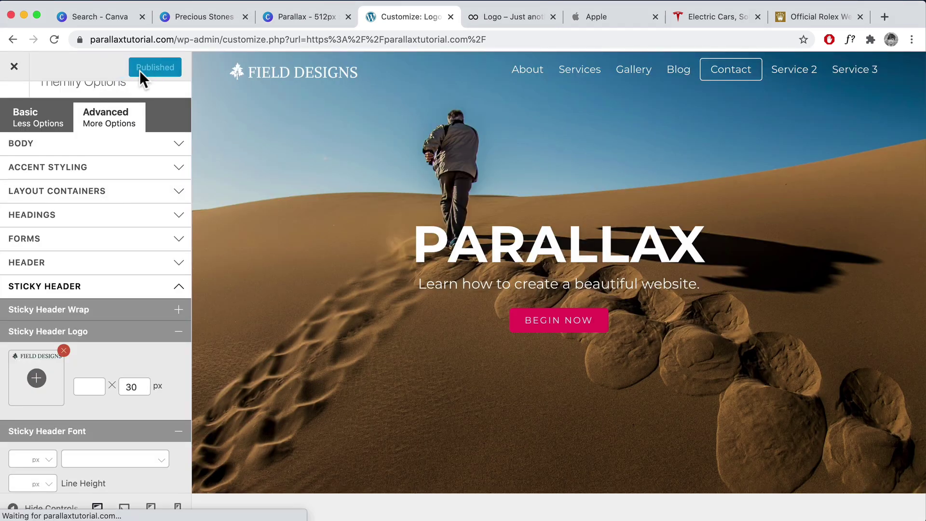
{"action": "left_click", "coordinate": [15, 68]}
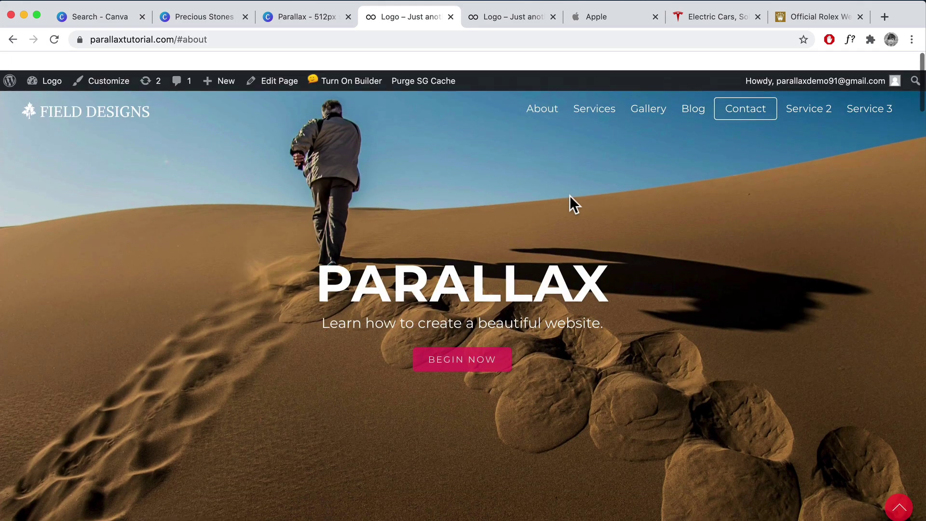
{"action": "scroll", "coordinate": [569, 195], "scroll_direction": "down", "scroll_amount": 5}
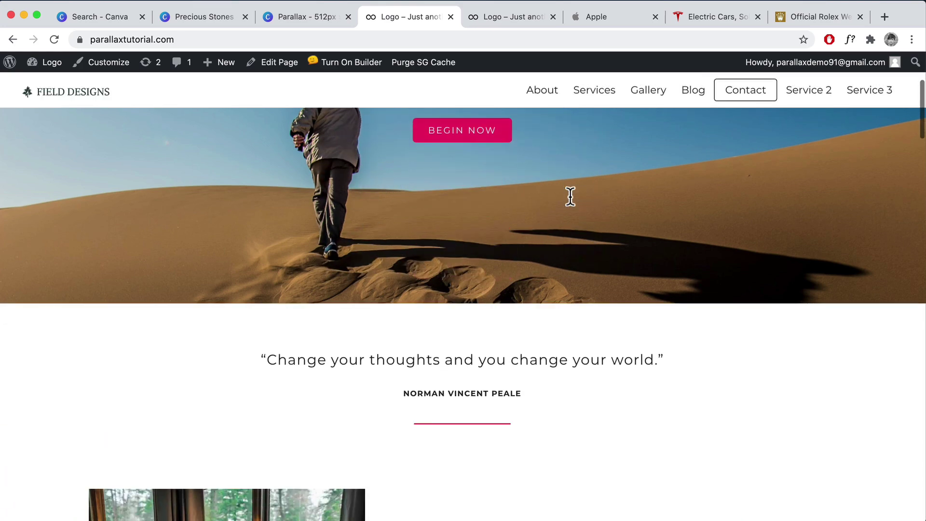
{"action": "scroll", "coordinate": [569, 196], "scroll_direction": "down", "scroll_amount": 5}
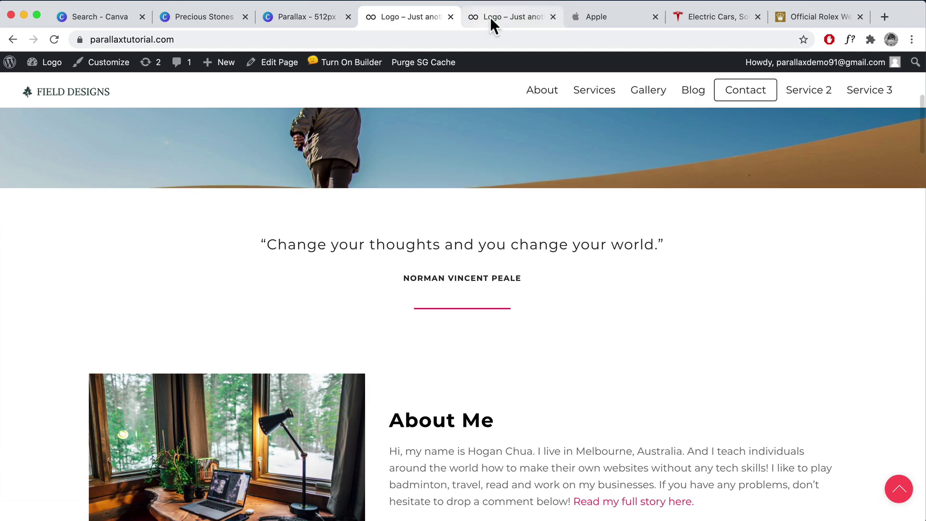
{"action": "left_click", "coordinate": [485, 20]}
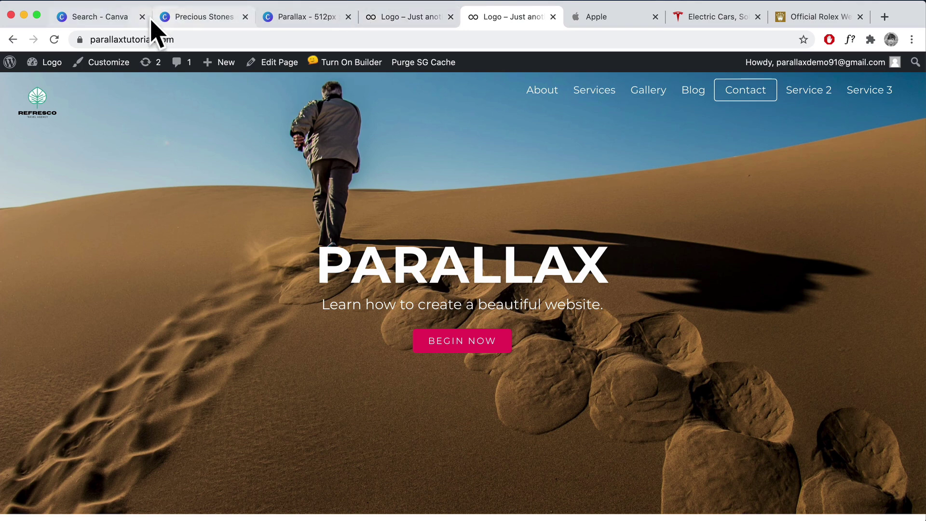
- Switch to the Precious Stones design in Canva and create a new custom design of 64 × 64 px
{"action": "left_click", "coordinate": [201, 17]}
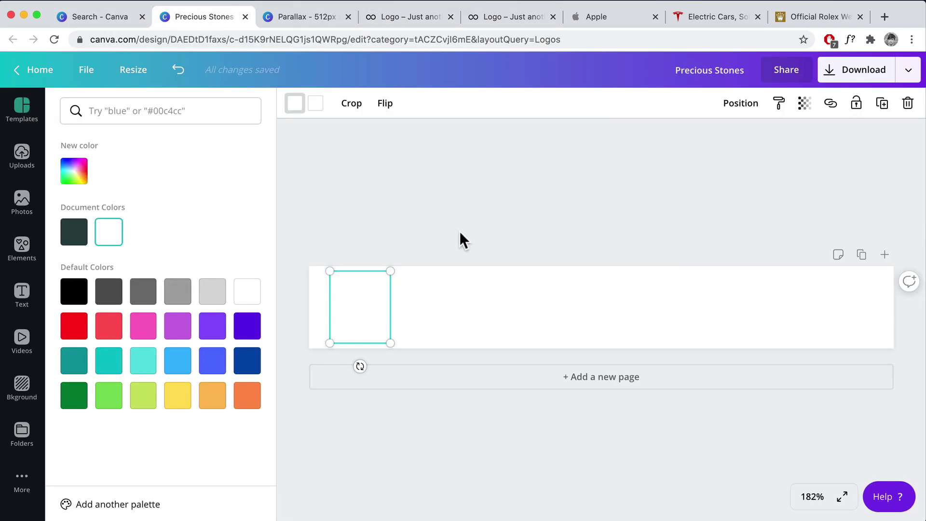
{"action": "left_click", "coordinate": [602, 299]}
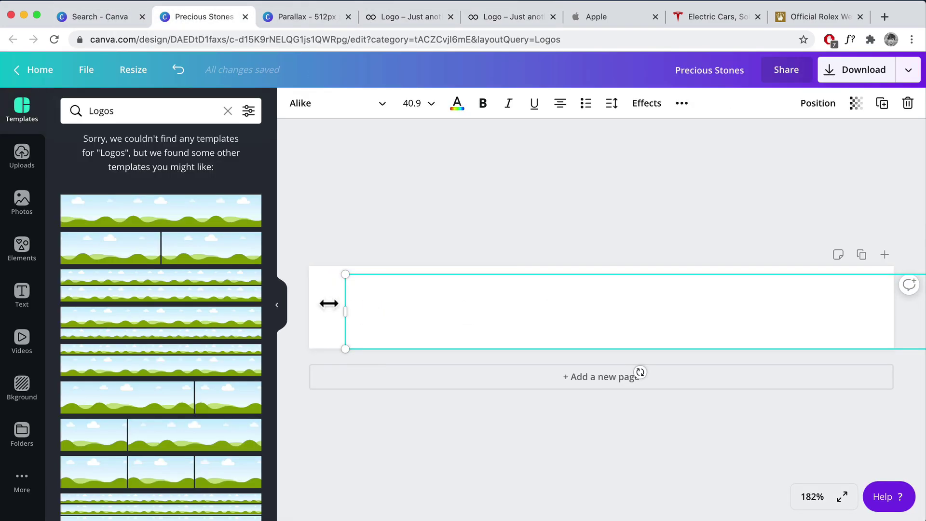
{"action": "left_click", "coordinate": [87, 72]}
{"action": "left_click", "coordinate": [119, 155]}
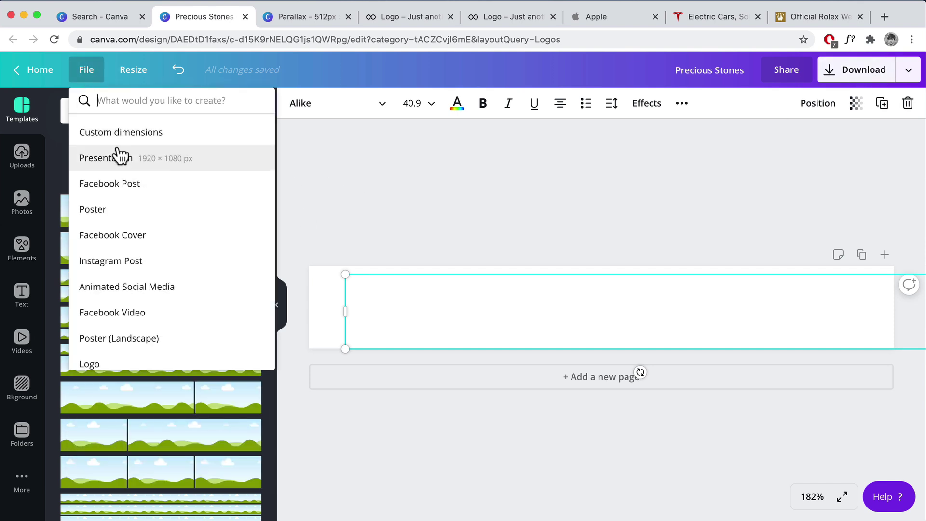
{"action": "left_click", "coordinate": [136, 134]}
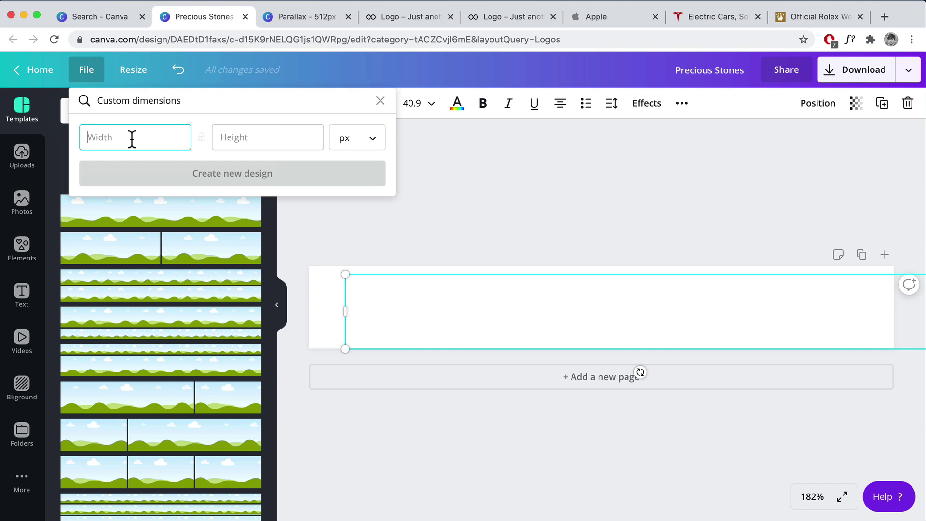
{"action": "type", "text": "64"}
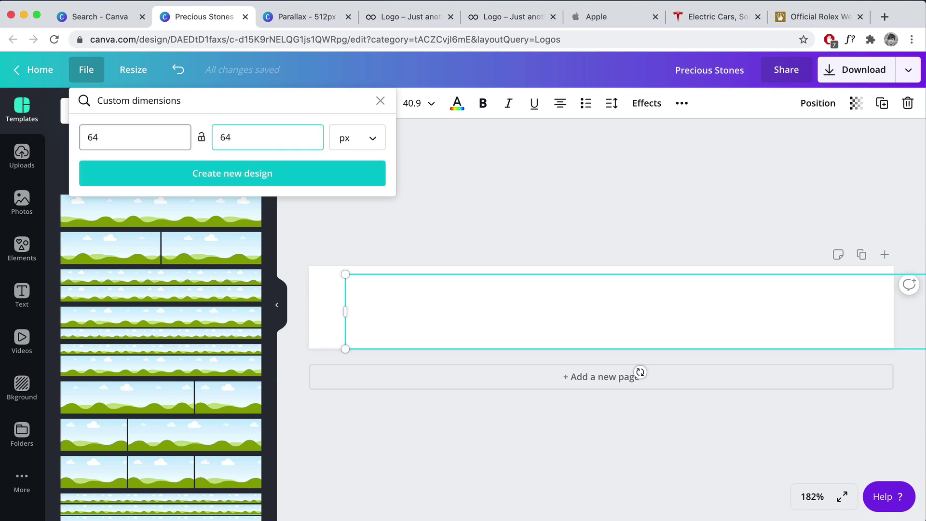
{"action": "left_click", "coordinate": [273, 178]}
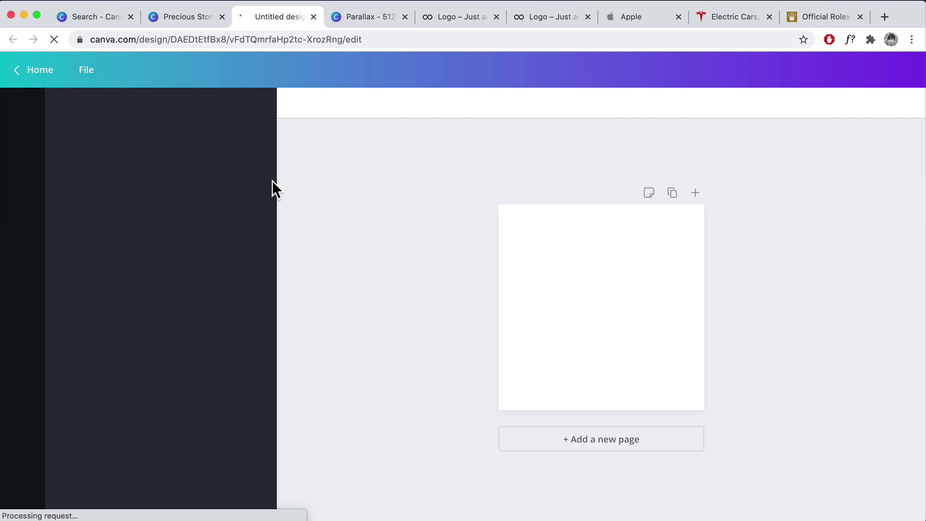
- Copy the tree graphic from the Precious Stones design into the 64 × 64 px design and colour its trunk black
{"action": "left_click", "coordinate": [195, 23]}
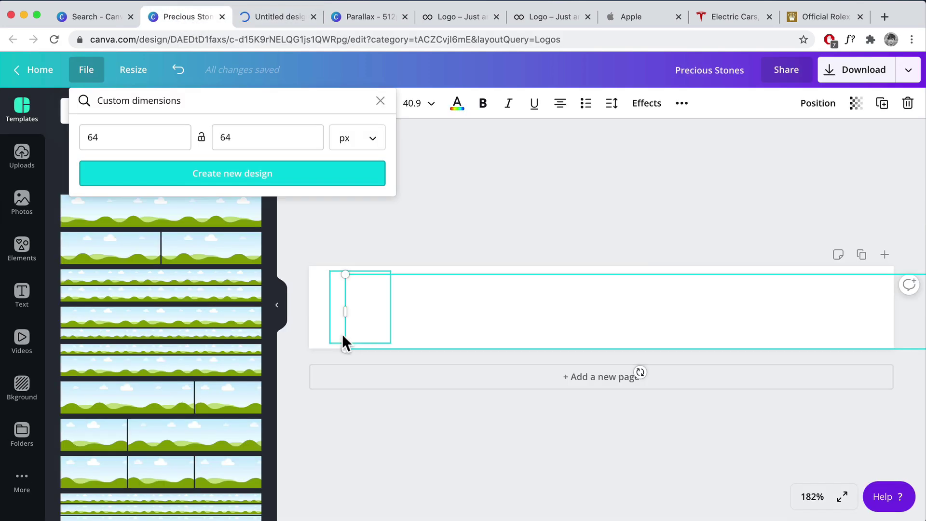
{"action": "left_click", "coordinate": [351, 299]}
{"action": "right_click", "coordinate": [359, 307]}
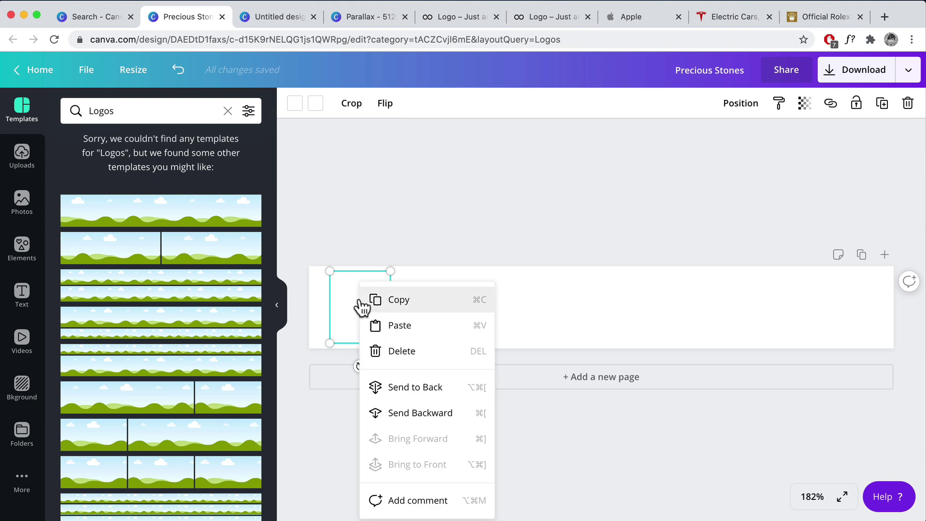
{"action": "left_click", "coordinate": [406, 299]}
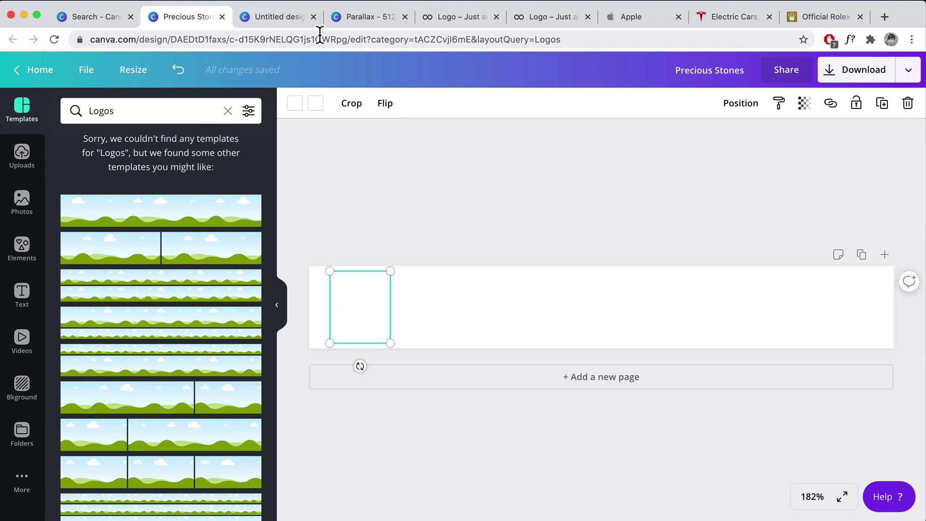
{"action": "left_click", "coordinate": [279, 17]}
{"action": "right_click", "coordinate": [582, 302]}
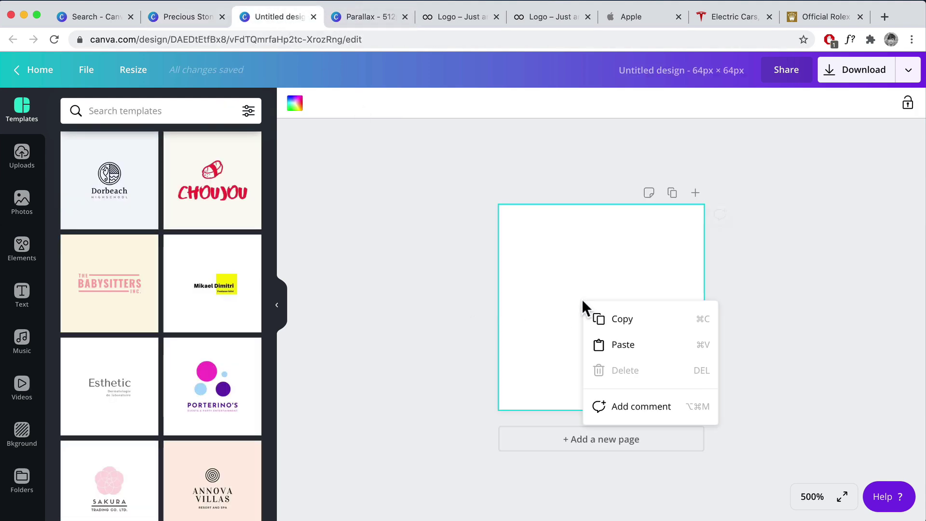
{"action": "left_click", "coordinate": [608, 346]}
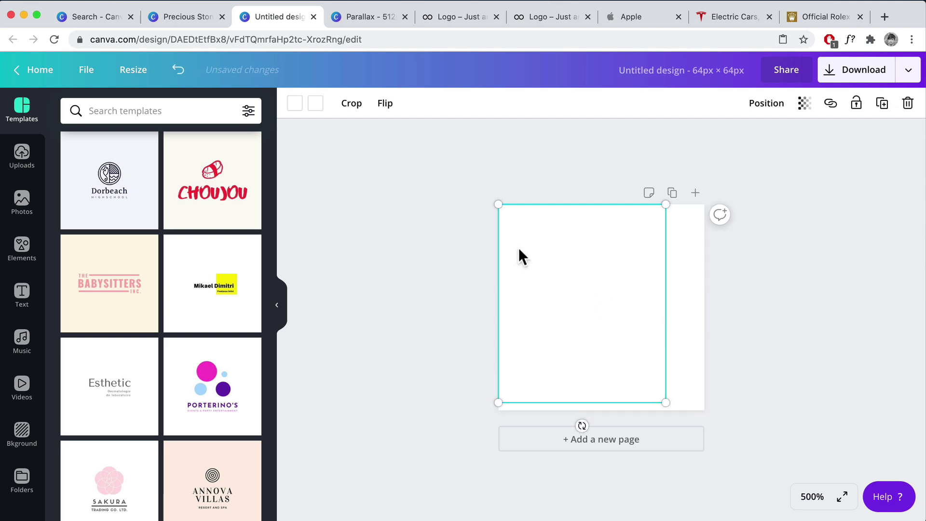
{"action": "left_click", "coordinate": [294, 103]}
{"action": "left_click", "coordinate": [75, 294]}
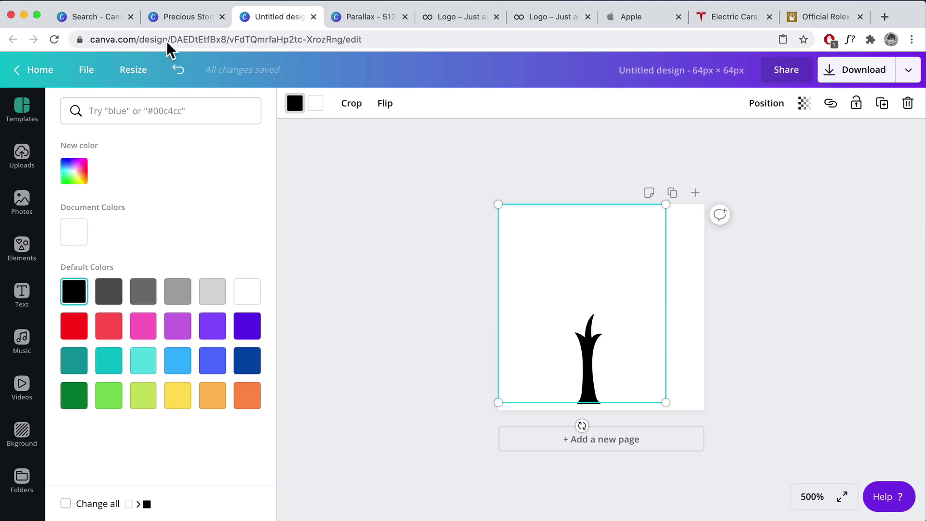
- Undo the trunk's white recolouring in the Precious Stones design and copy its dark green colour code, #284243
{"action": "left_click", "coordinate": [180, 20]}
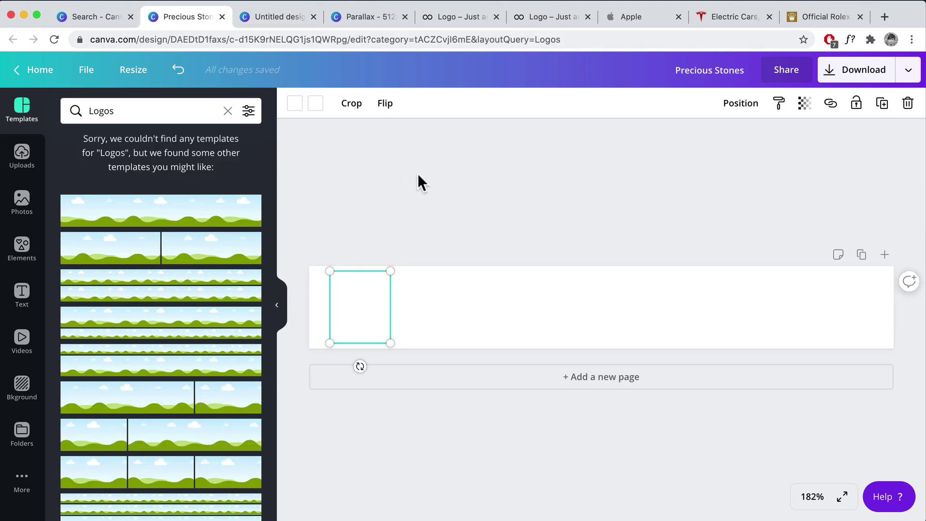
{"action": "key", "text": "super+z"}
{"action": "left_click", "coordinate": [294, 103]}
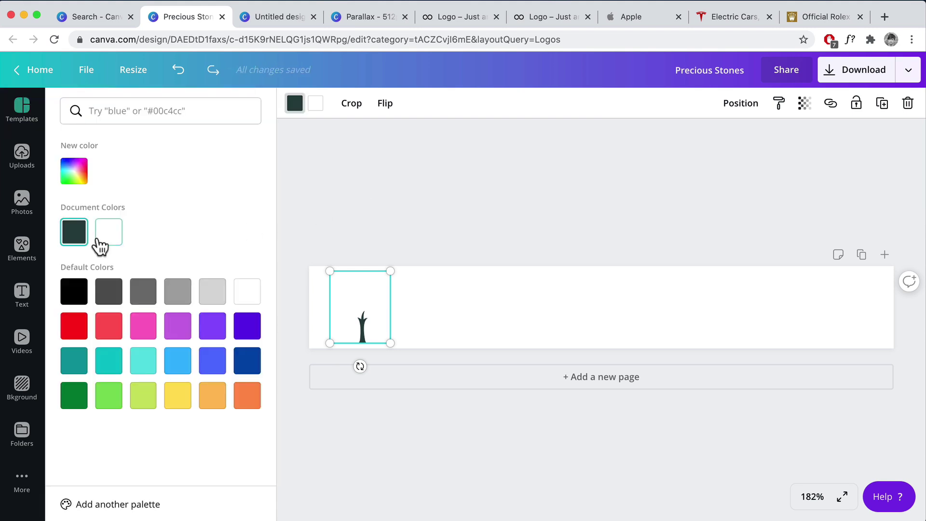
{"action": "left_click", "coordinate": [76, 234]}
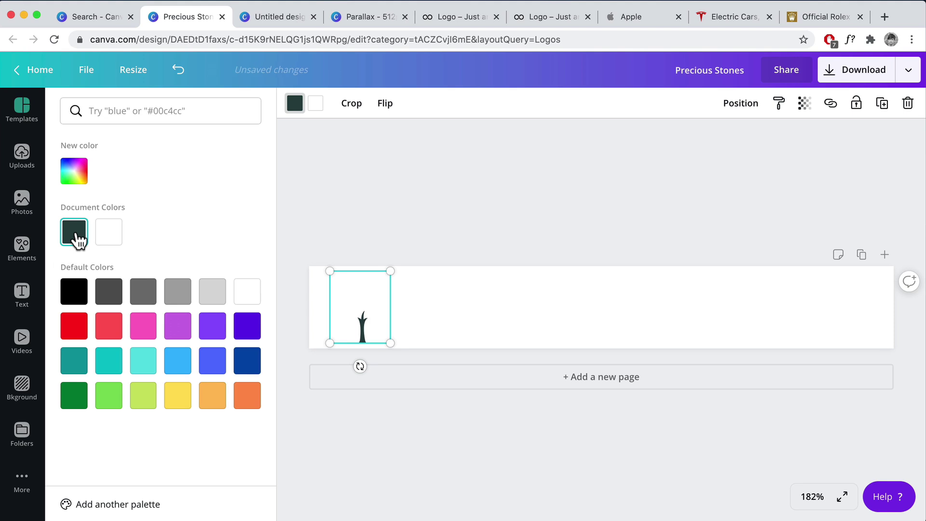
{"action": "left_click", "coordinate": [74, 172]}
{"action": "left_click_drag", "start_coordinate": [181, 298], "coordinate": [135, 302]}
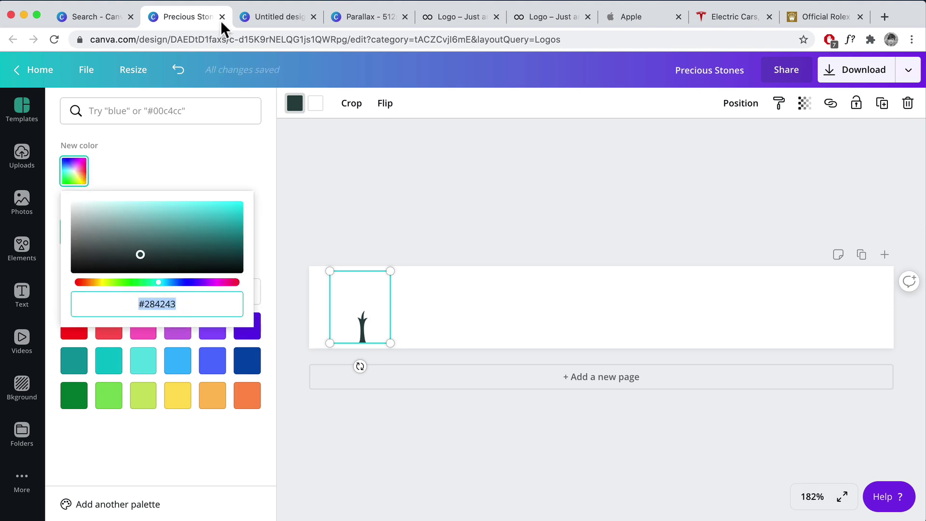
- Colour both the trunk and the leaves of the tree in the 64 × 64 px design with #284243
{"action": "left_click", "coordinate": [274, 19]}
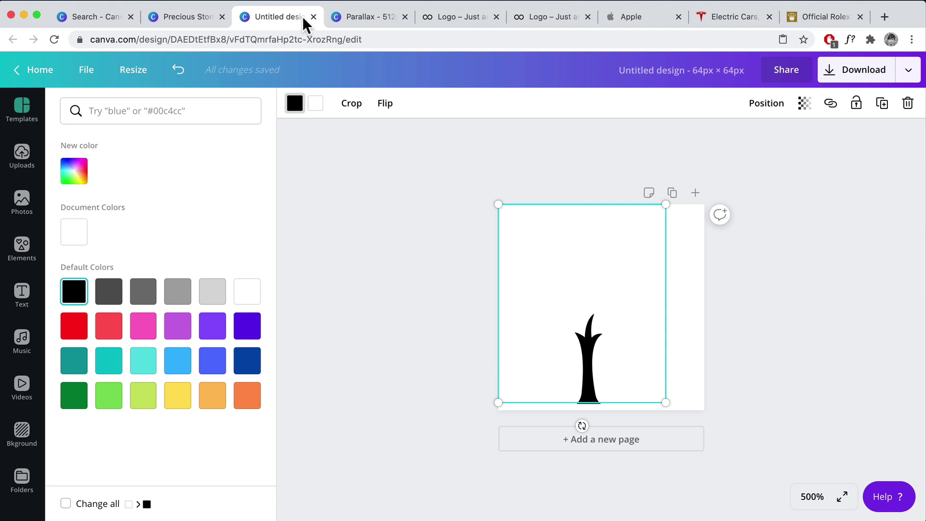
{"action": "left_click", "coordinate": [295, 112]}
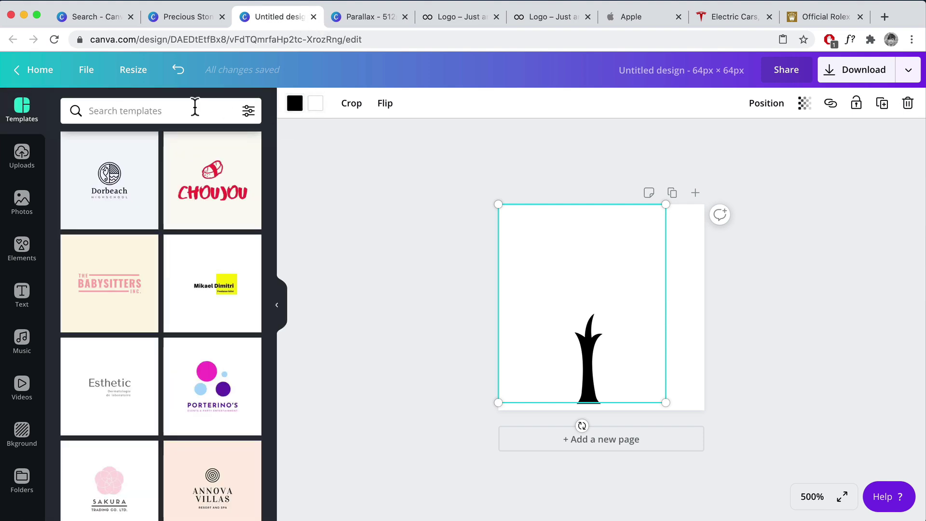
{"action": "left_click", "coordinate": [298, 108]}
{"action": "left_click", "coordinate": [128, 114]}
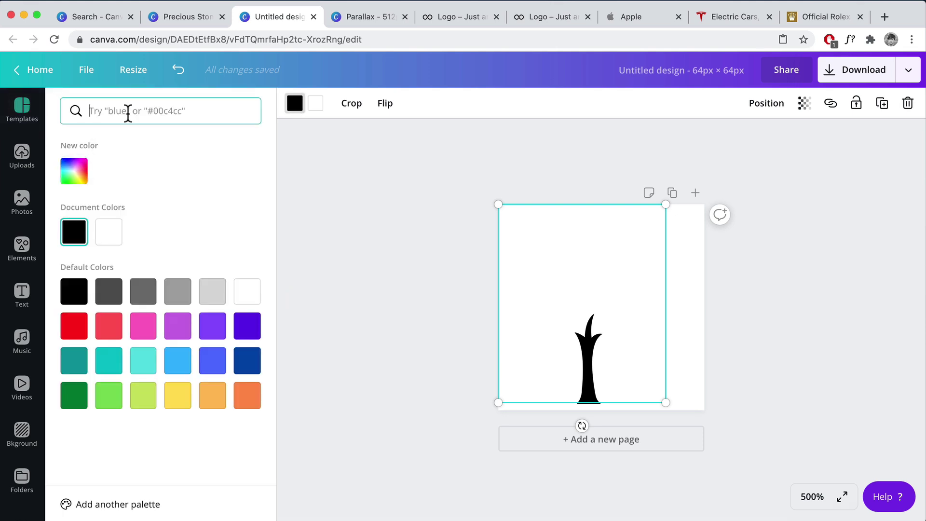
{"action": "key", "text": "ctrl+v"}
{"action": "left_click", "coordinate": [74, 171]}
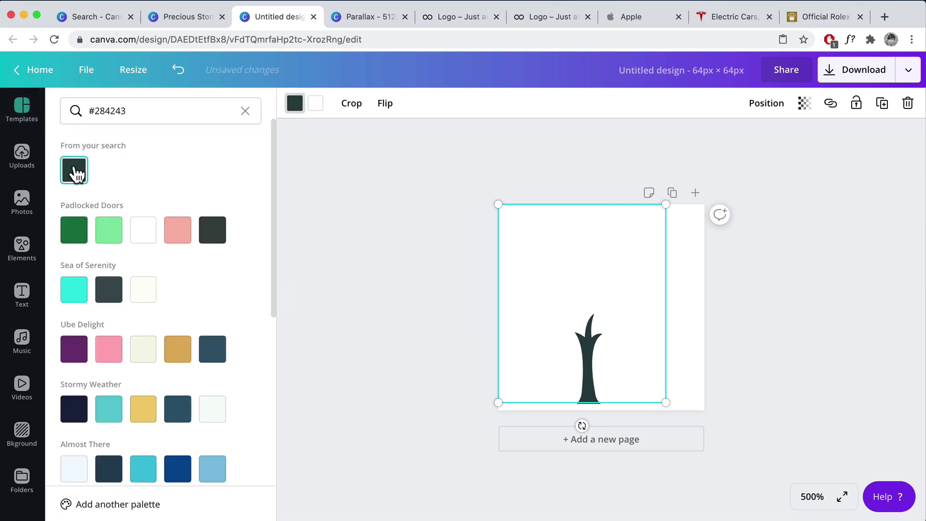
{"action": "left_click", "coordinate": [315, 103]}
{"action": "left_click", "coordinate": [77, 174]}
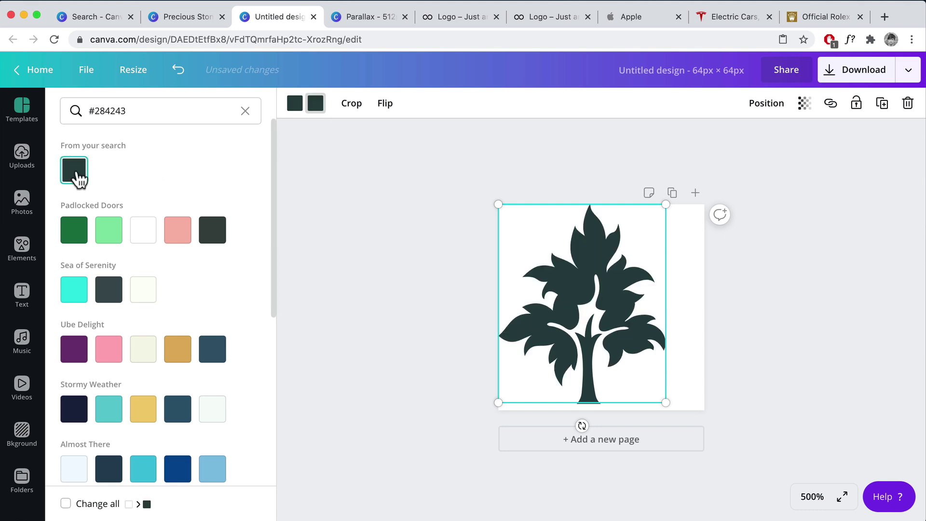
- Move the tree to the centre of the 64 × 64 px page and deselect it
{"action": "left_click", "coordinate": [644, 322]}
{"action": "left_click", "coordinate": [677, 276]}
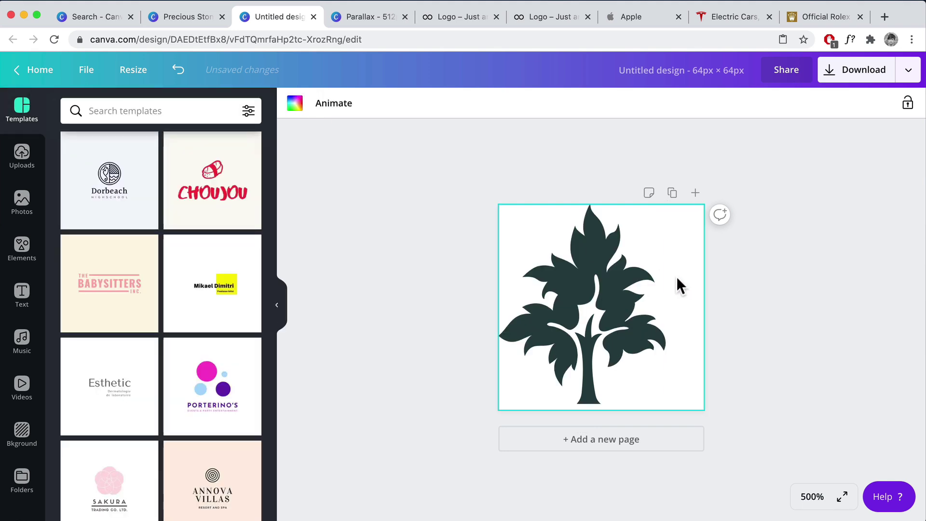
{"action": "mouse_move", "coordinate": [672, 303]}
{"action": "left_mouse_down"}
{"action": "mouse_move", "coordinate": [558, 377]}
{"action": "mouse_move", "coordinate": [587, 341]}
{"action": "left_mouse_up"}
{"action": "left_click", "coordinate": [733, 357]}
{"action": "mouse_move", "coordinate": [635, 319]}
{"action": "left_mouse_down"}
{"action": "mouse_move", "coordinate": [630, 324]}
{"action": "mouse_move", "coordinate": [640, 321]}
{"action": "left_mouse_up"}
{"action": "left_click", "coordinate": [789, 348]}
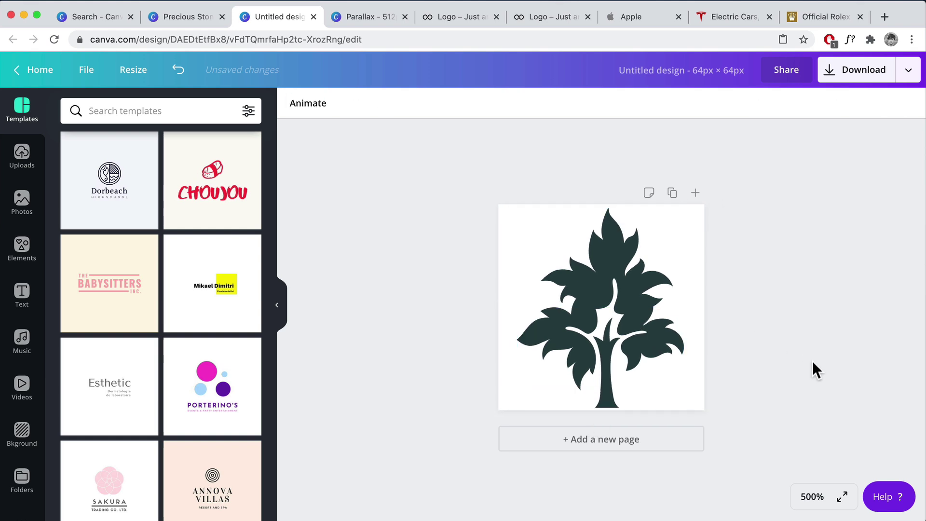
{"action": "left_click", "coordinate": [675, 273]}
{"action": "left_click", "coordinate": [317, 103]}
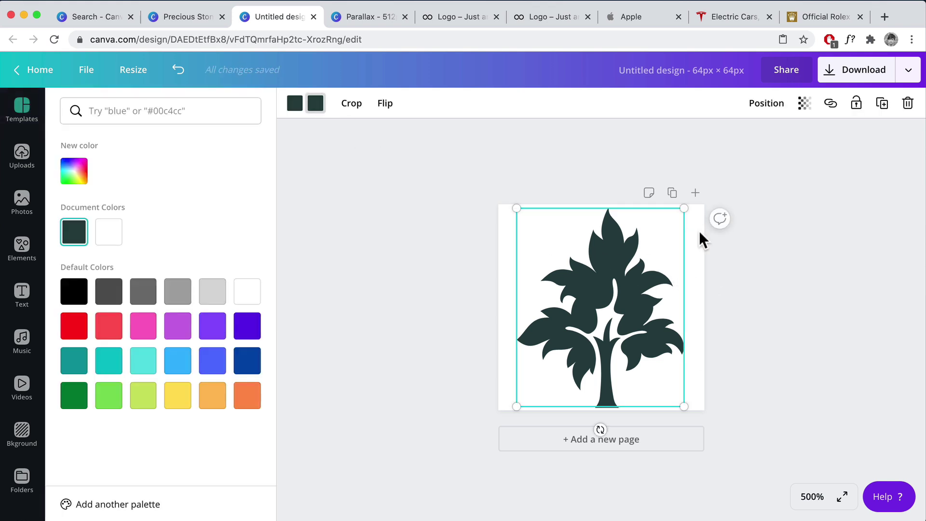
{"action": "key", "text": "Escape"}
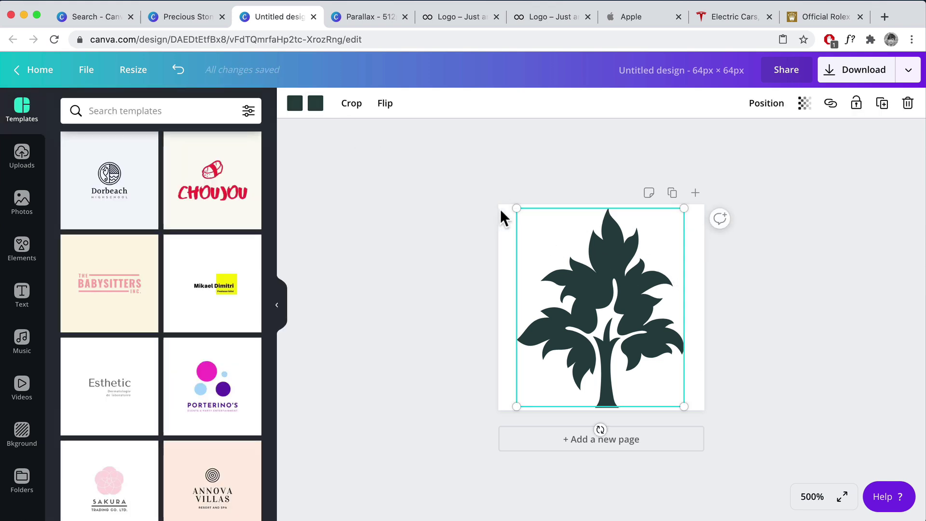
- Fill the page background with the dark green document colour
{"action": "left_click", "coordinate": [504, 238]}
{"action": "left_click", "coordinate": [294, 102]}
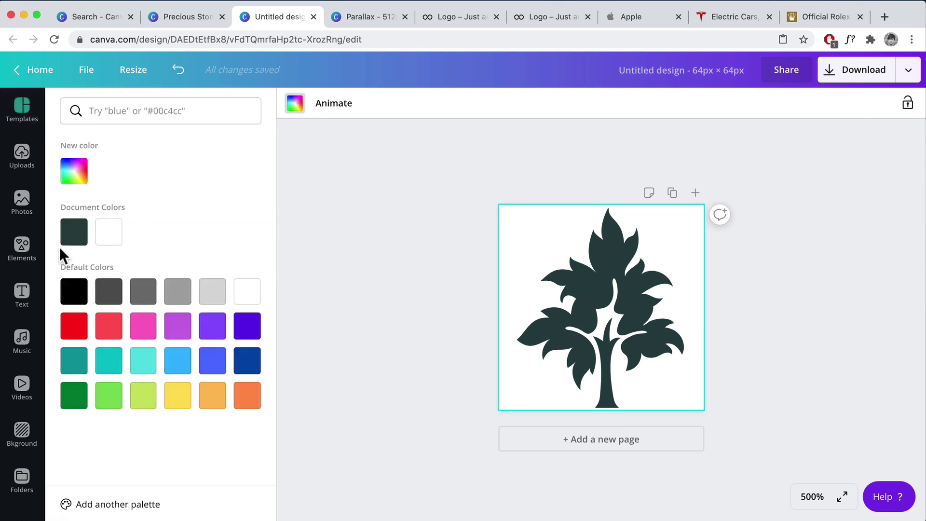
{"action": "left_click", "coordinate": [75, 232]}
- Recolour the tree's trunk and leaves white against the dark green background
{"action": "left_click", "coordinate": [606, 275]}
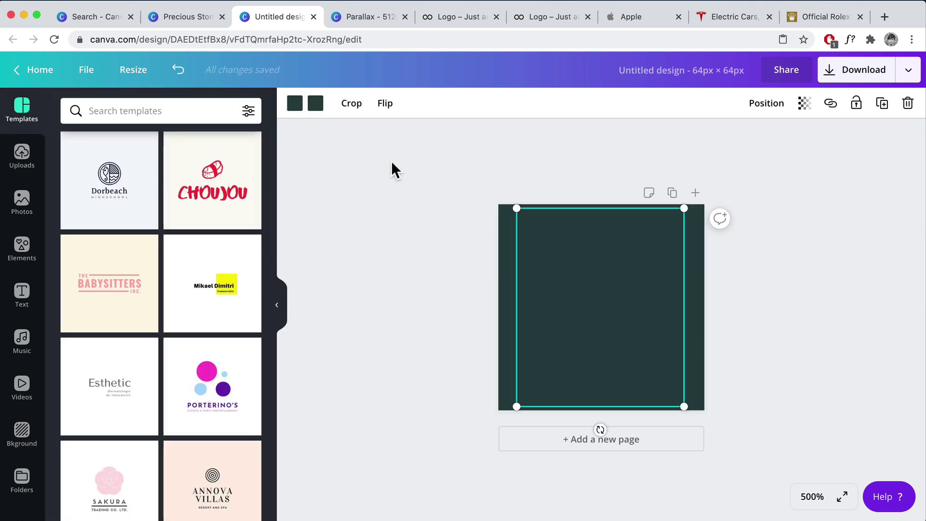
{"action": "left_click", "coordinate": [294, 102]}
{"action": "left_click", "coordinate": [255, 303]}
{"action": "left_click", "coordinate": [315, 102]}
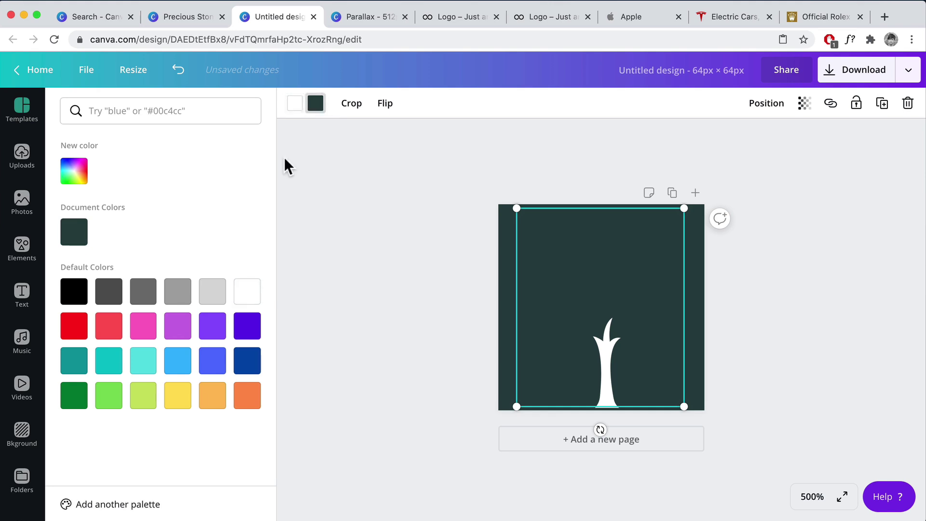
{"action": "left_click", "coordinate": [247, 295]}
{"action": "left_click", "coordinate": [785, 351]}
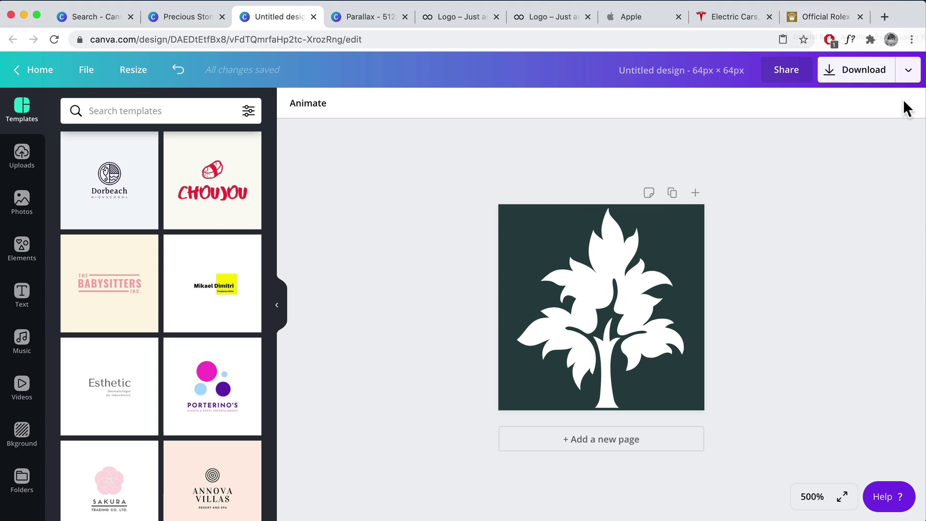
- Download the design as a PNG without a transparent background, save it as Favicon, and switch to the website page with the Field Designs logo
{"action": "left_click", "coordinate": [875, 77]}
{"action": "left_click", "coordinate": [778, 234]}
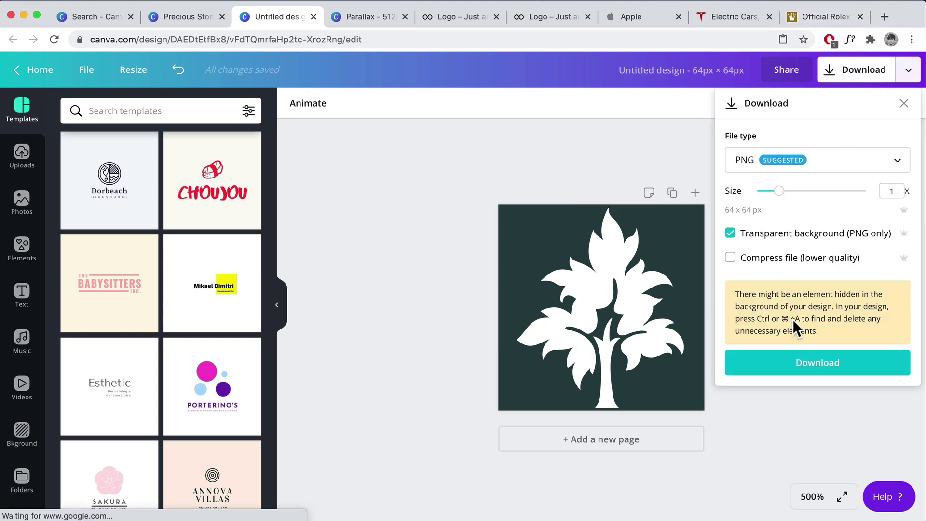
{"action": "left_click", "coordinate": [791, 236]}
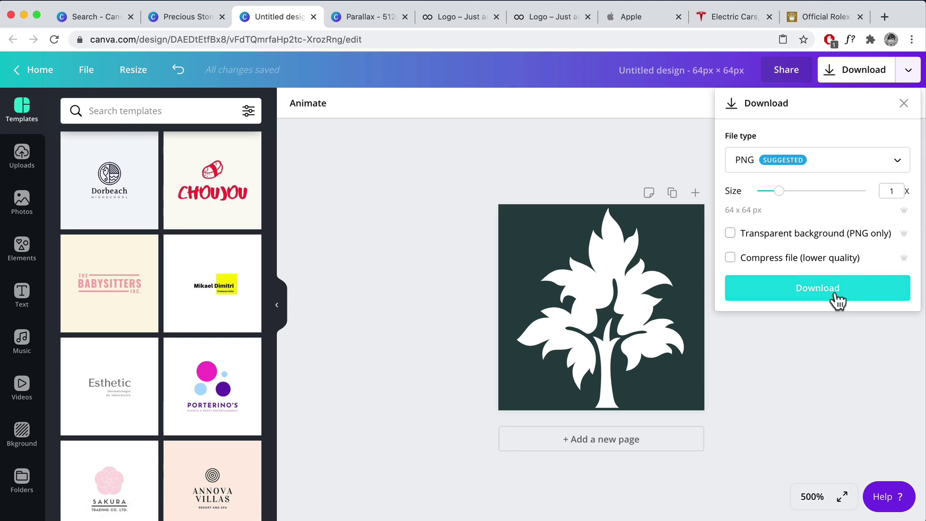
{"action": "left_click", "coordinate": [808, 290]}
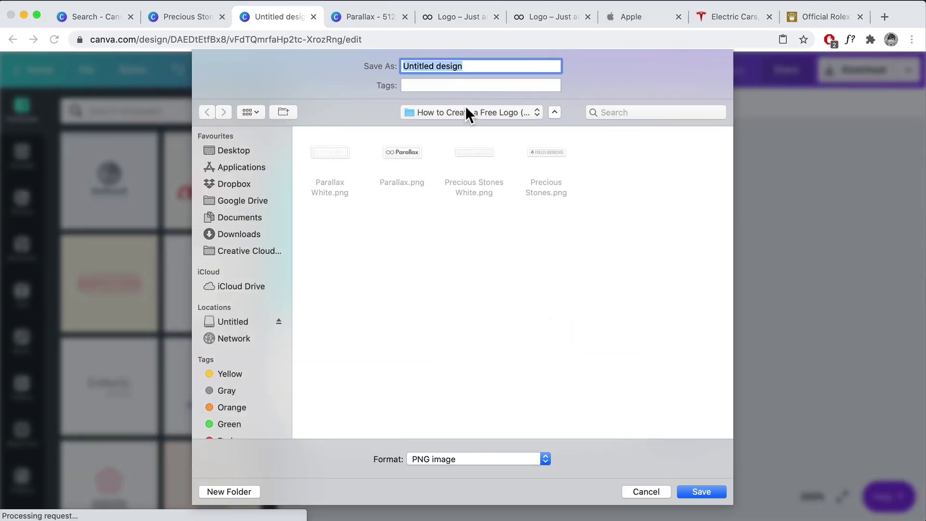
{"action": "type", "text": "Favicon"}
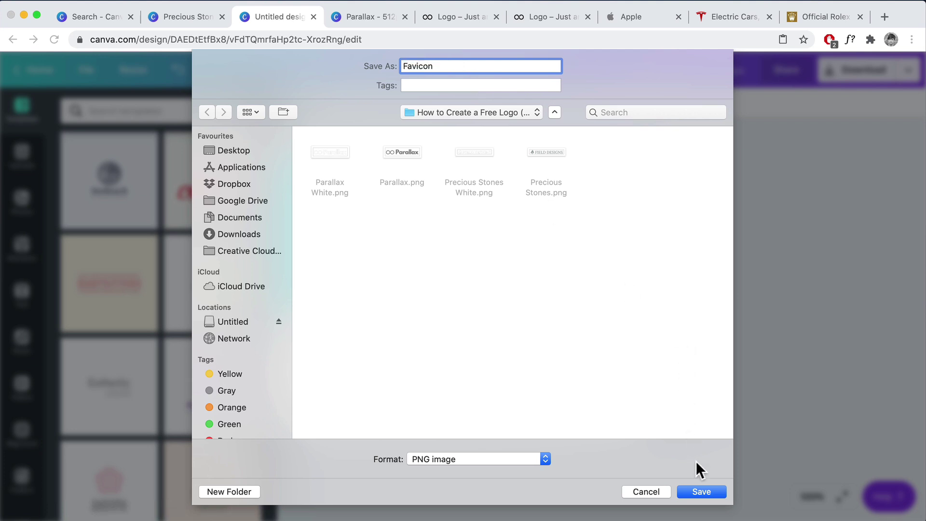
{"action": "left_click", "coordinate": [693, 492]}
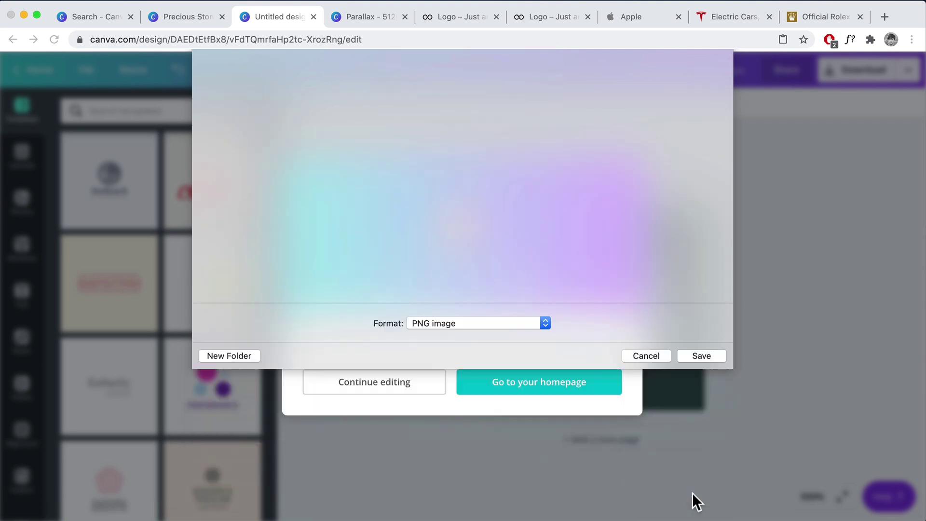
{"action": "left_click", "coordinate": [460, 17]}
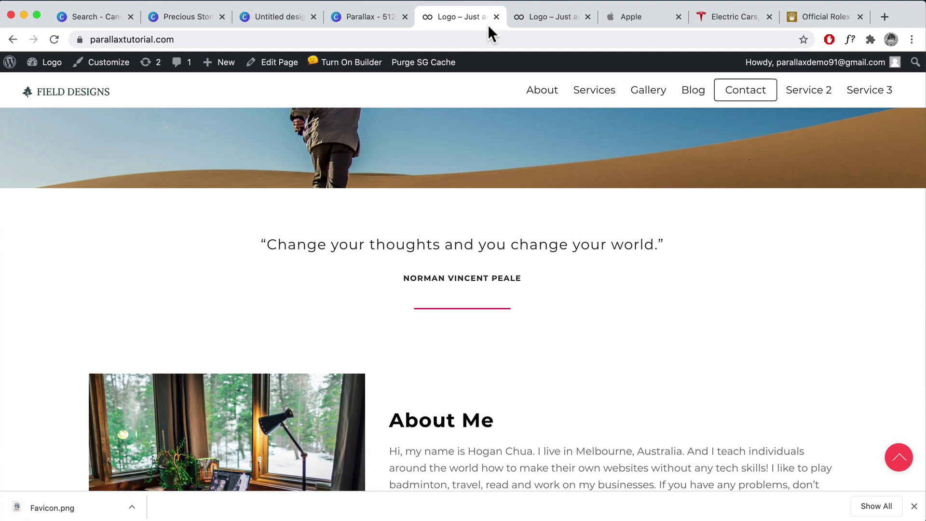
- Open the Themify Ultra settings in the WordPress dashboard and expand the Favicon section of the general settings
{"action": "scroll", "coordinate": [171, 147], "scroll_direction": "up", "scroll_amount": 10}
{"action": "mouse_move", "coordinate": [49, 67]}
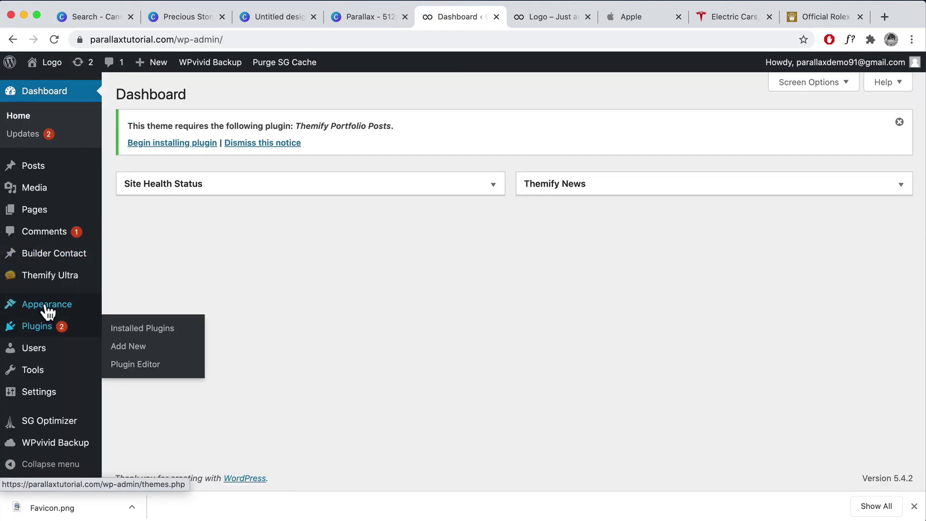
{"action": "mouse_move", "coordinate": [53, 285]}
{"action": "left_click", "coordinate": [119, 282]}
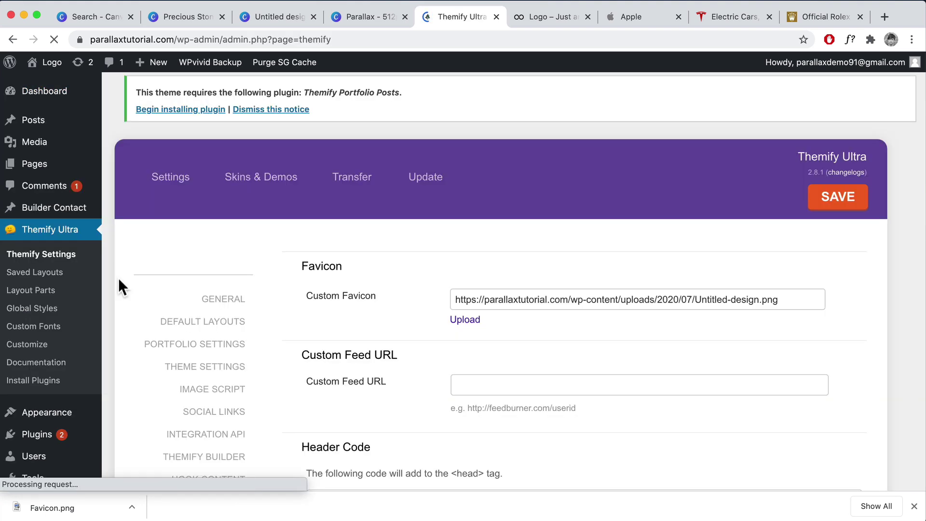
{"action": "left_click", "coordinate": [356, 267]}
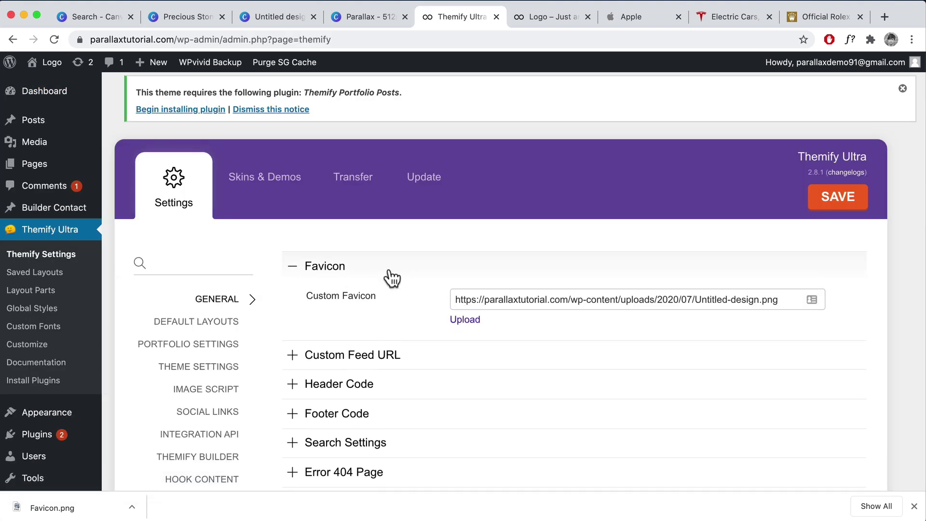
- Upload Favicon.png as the custom favicon and save the theme settings
{"action": "left_click", "coordinate": [466, 321]}
{"action": "left_click", "coordinate": [302, 103]}
{"action": "left_click", "coordinate": [742, 493]}
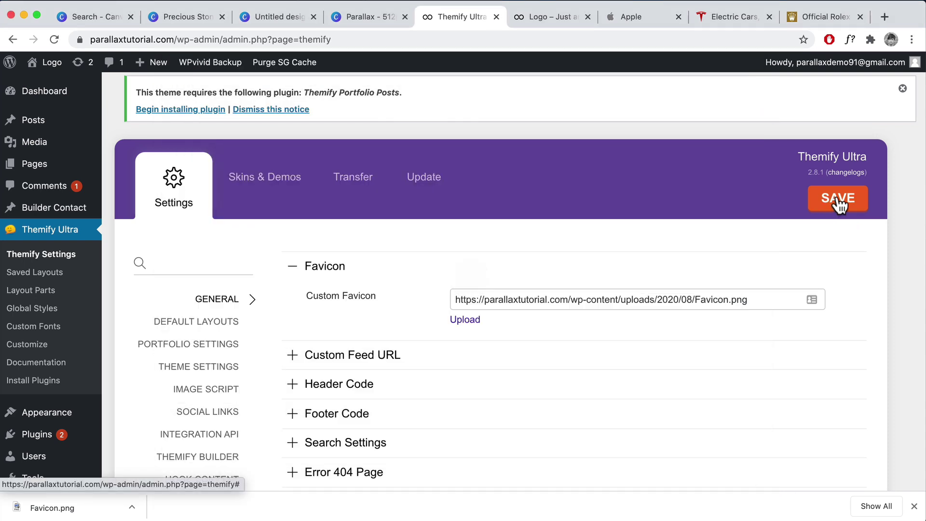
- Reload the theme settings page to check the favicon, and open the website's front page
{"action": "left_click", "coordinate": [54, 39]}
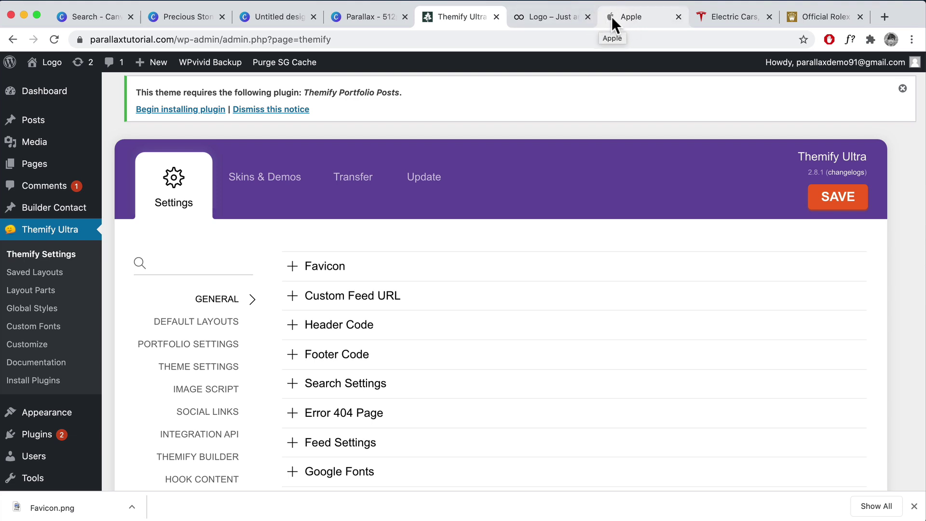
{"action": "left_click", "coordinate": [47, 86]}
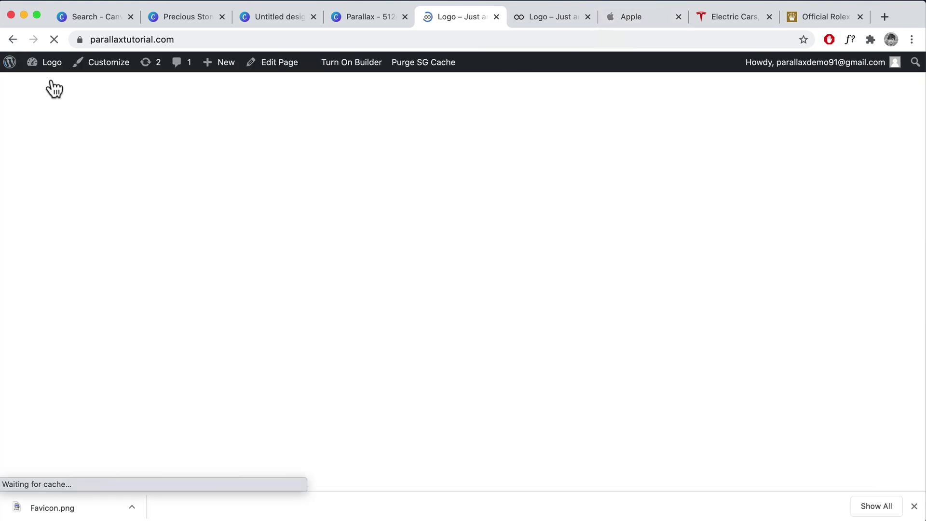